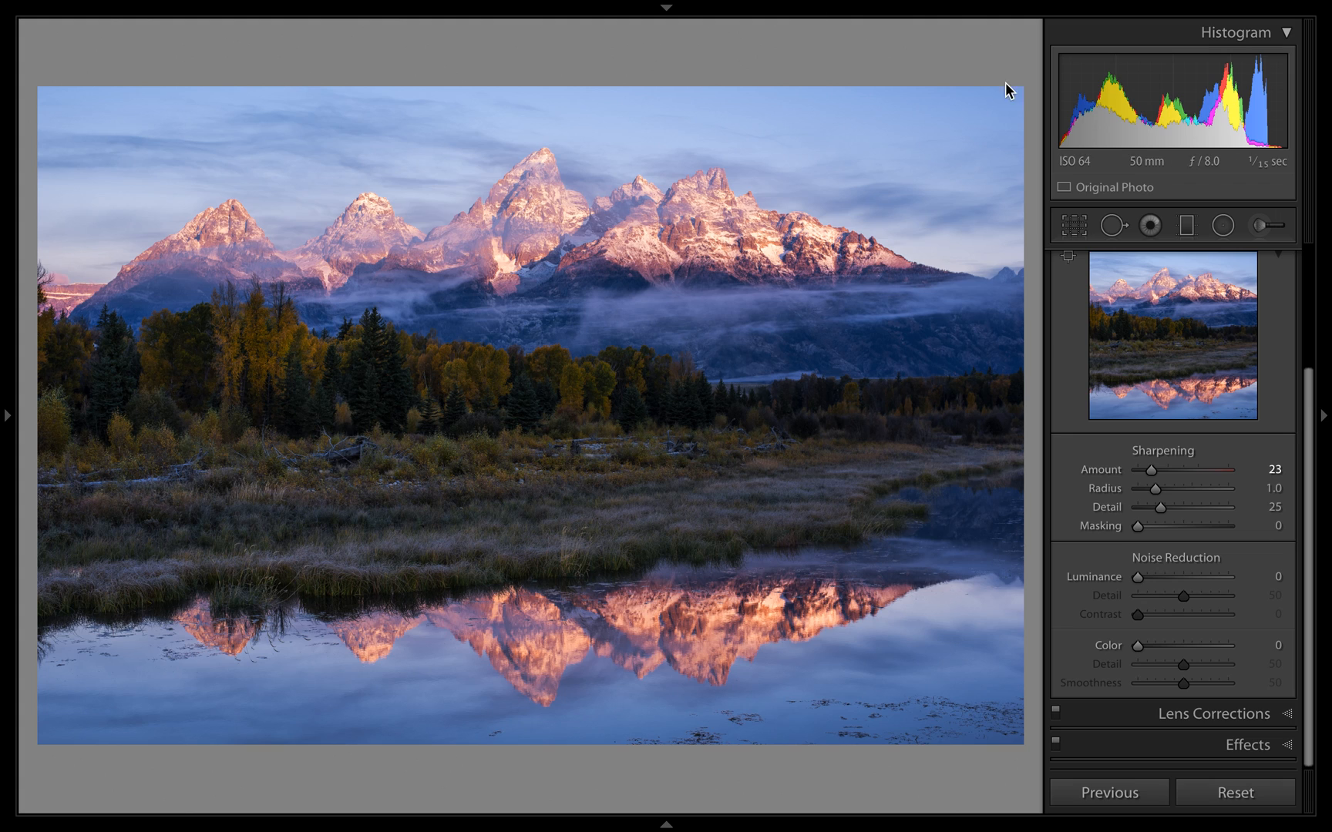
Open the Detail adjustments and raise the sharpening Amount to 80, trying out the maximum of 150 first.
scroll(1115, 322, up, 2)
scroll(1119, 339, down, 1)
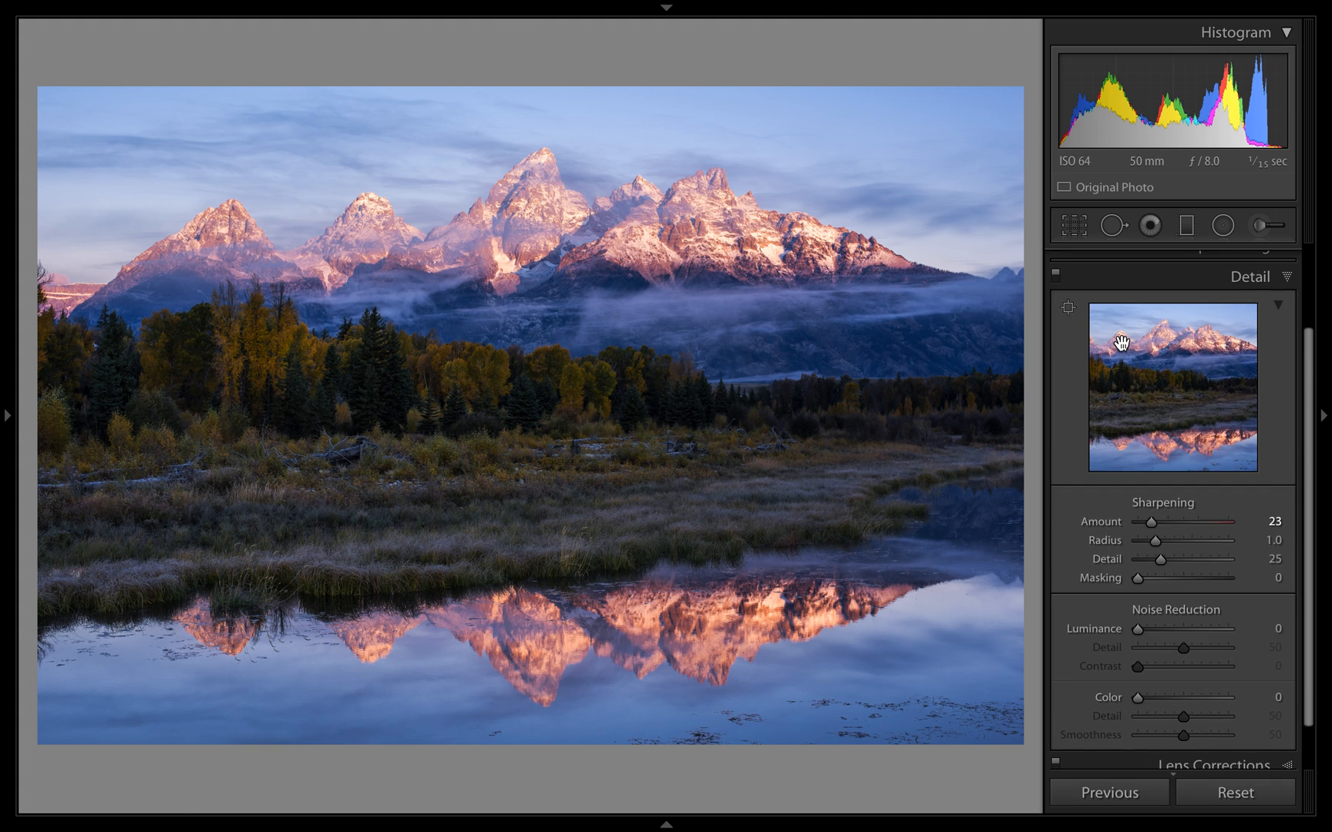
click(1283, 275)
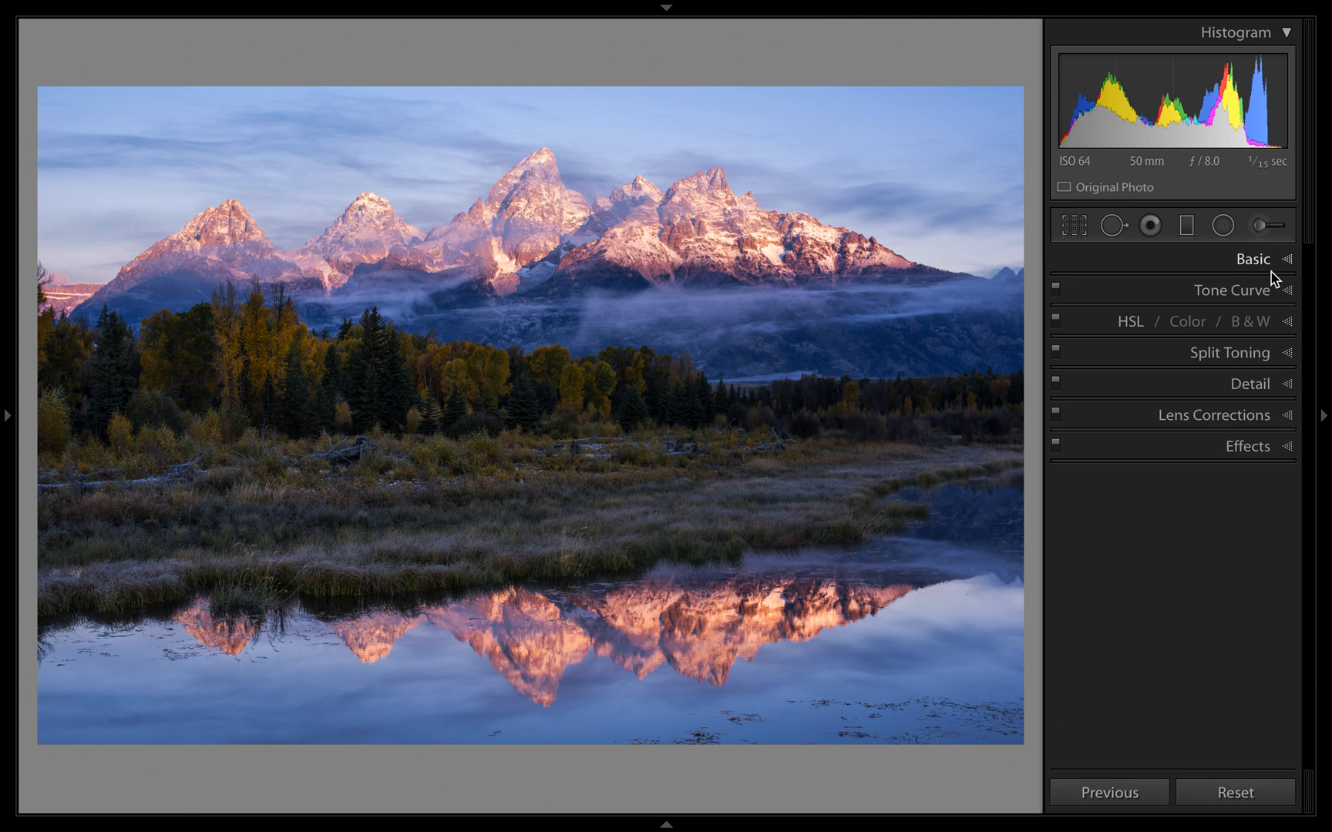
click(1270, 382)
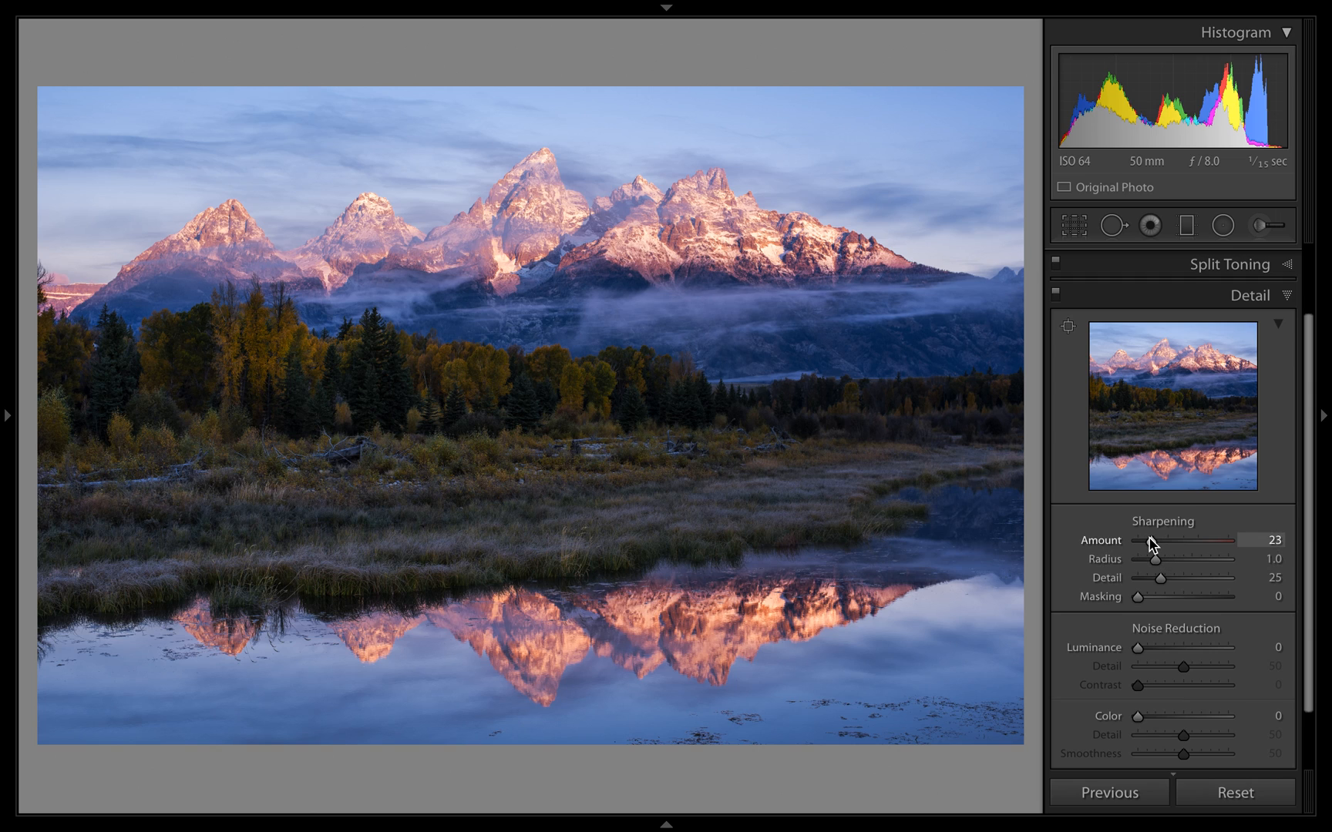
drag(1152, 539, 1243, 543)
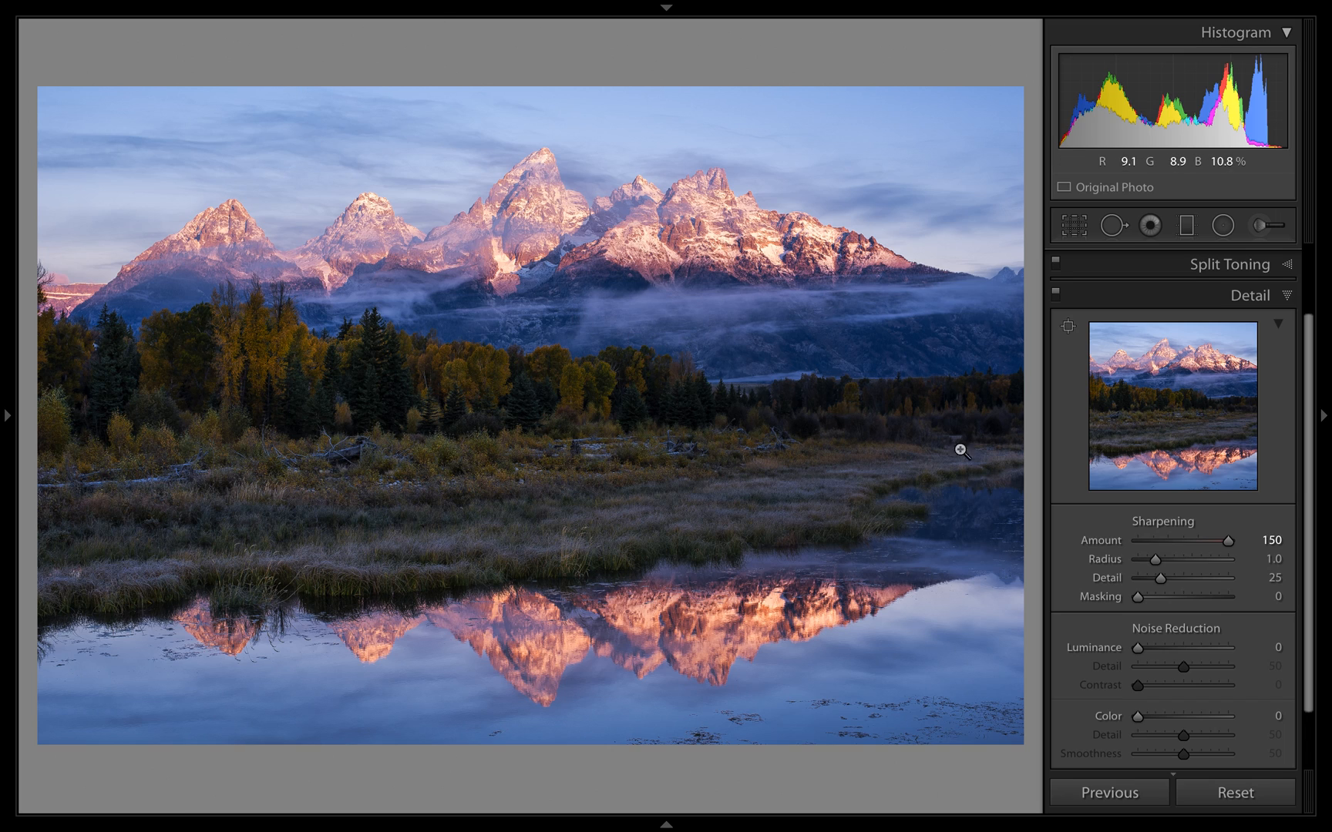
click(1171, 541)
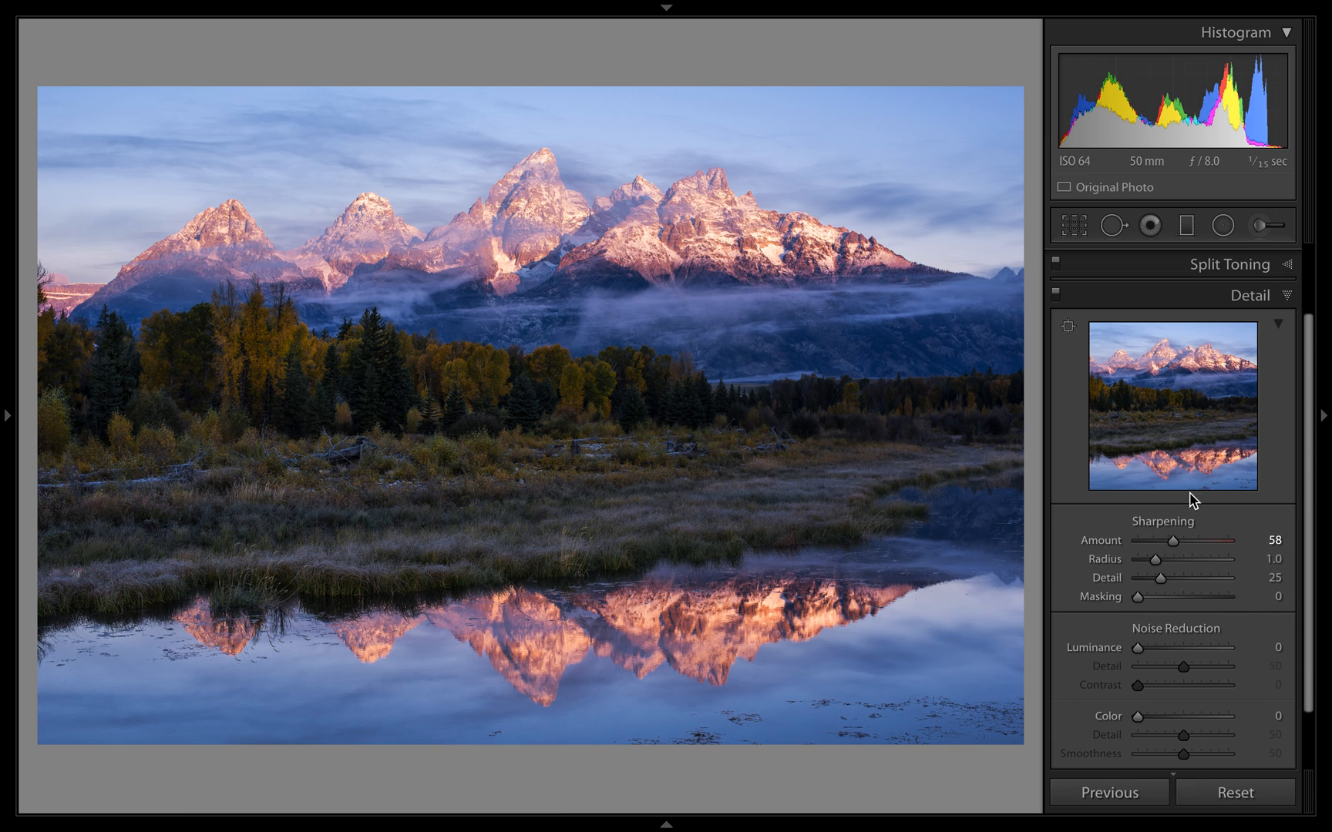
drag(1172, 541, 1175, 550)
drag(1185, 547, 1201, 547)
click(1203, 542)
drag(1202, 542, 1185, 542)
mouse_move(1330, 0)
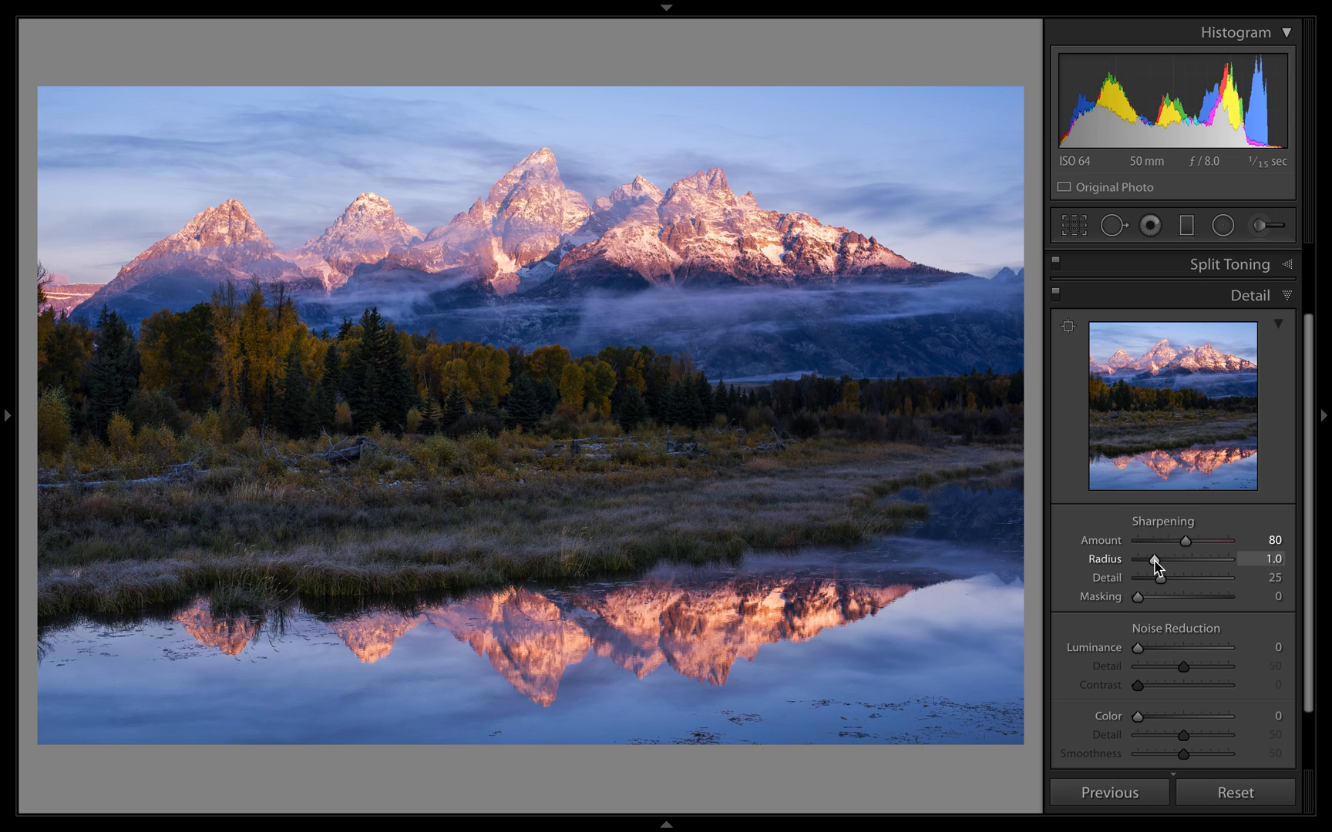
Try the sharpening Radius at 3.0 and reset it to its default value.
drag(1154, 559, 1239, 564)
mouse_move(1240, 570)
mouse_down()
mouse_move(1138, 559)
mouse_move(1228, 560)
mouse_up()
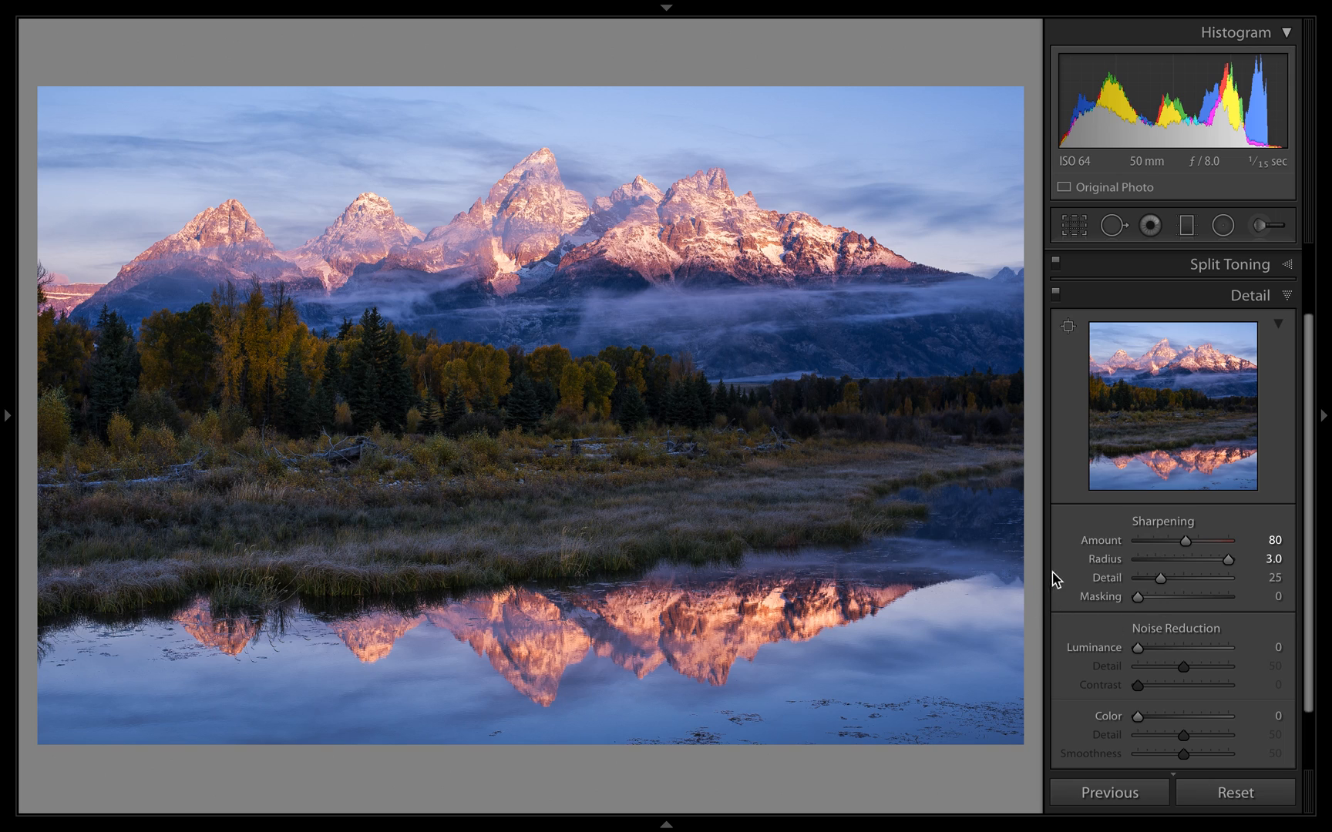
double_click(1091, 561)
Inspect the highest peak up close, try another sharpening Detail value and reset it to its default.
click(539, 163)
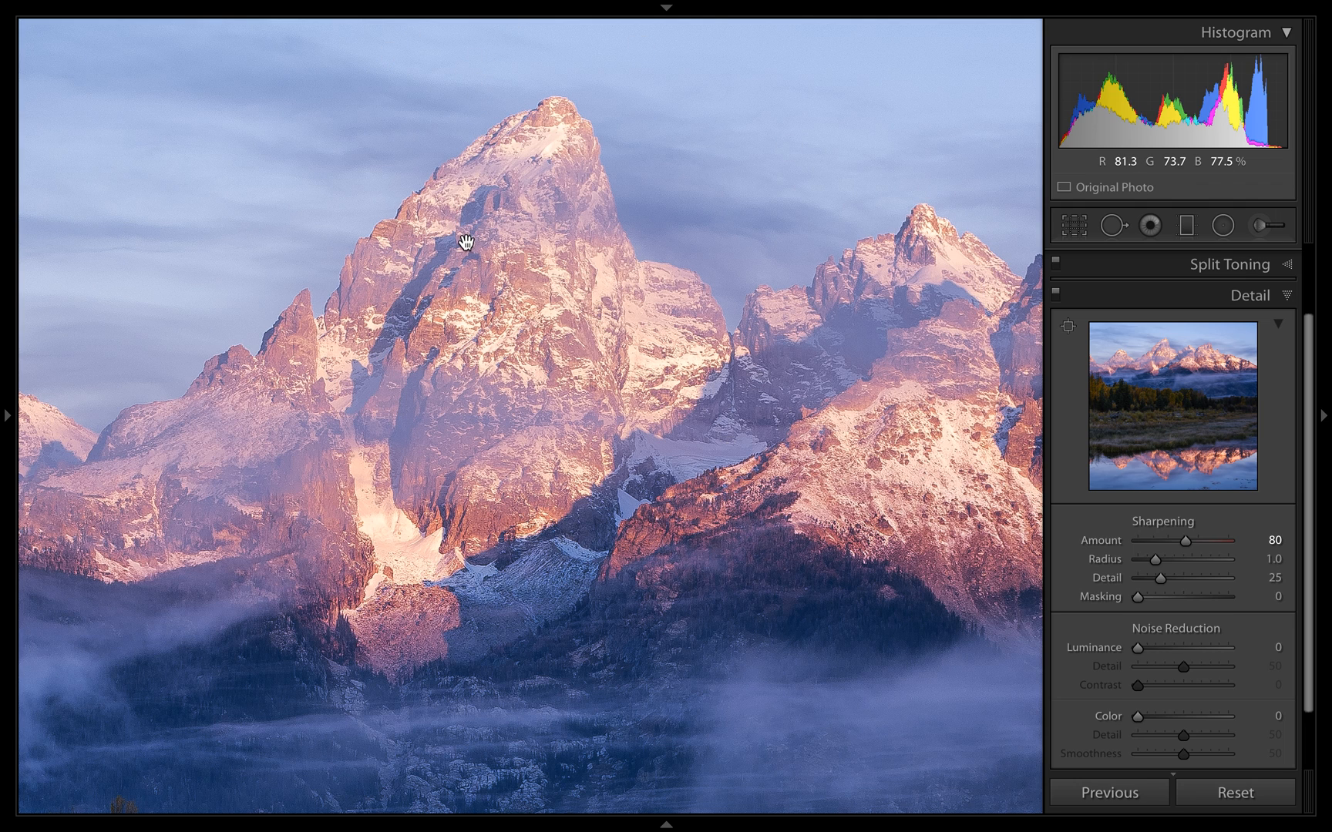
drag(586, 220, 407, 142)
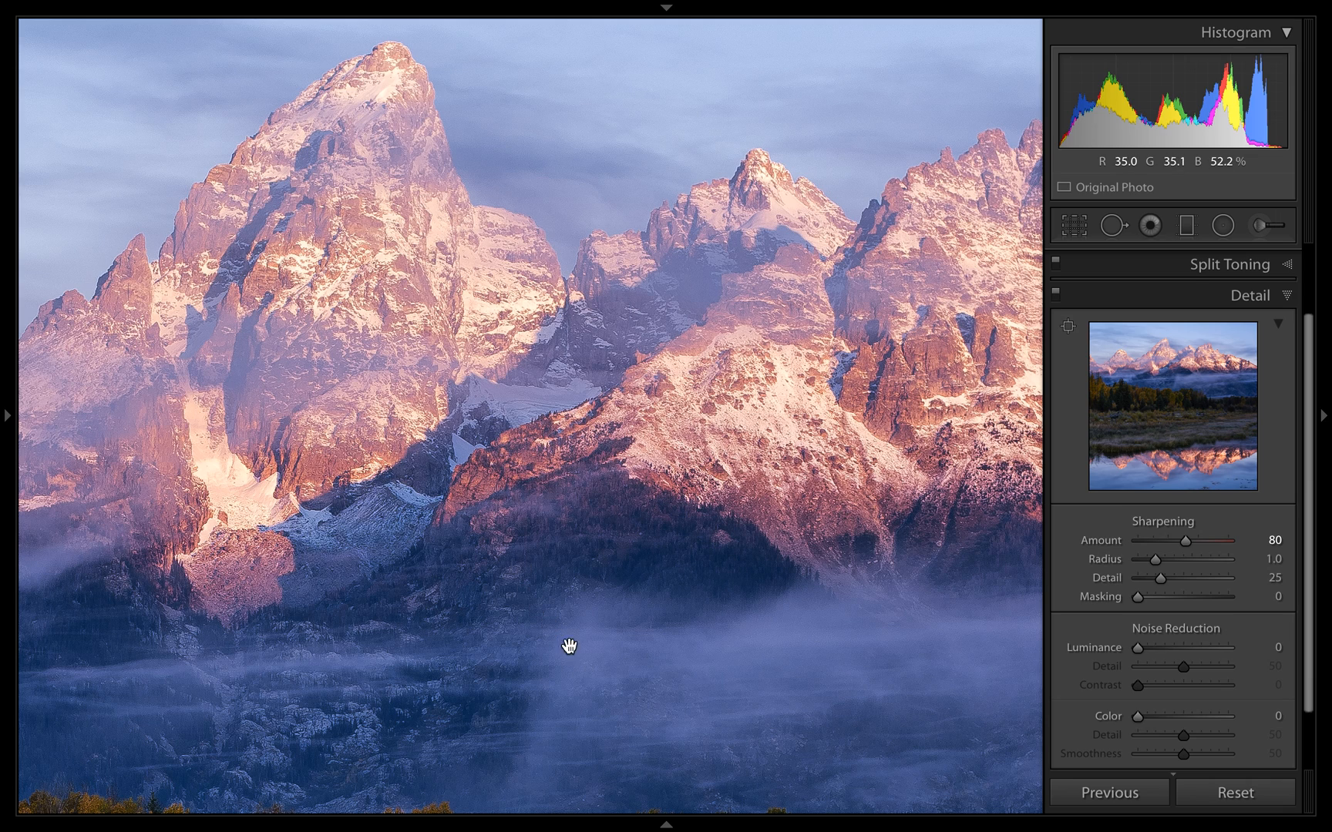
drag(1170, 574, 1192, 574)
double_click(1109, 584)
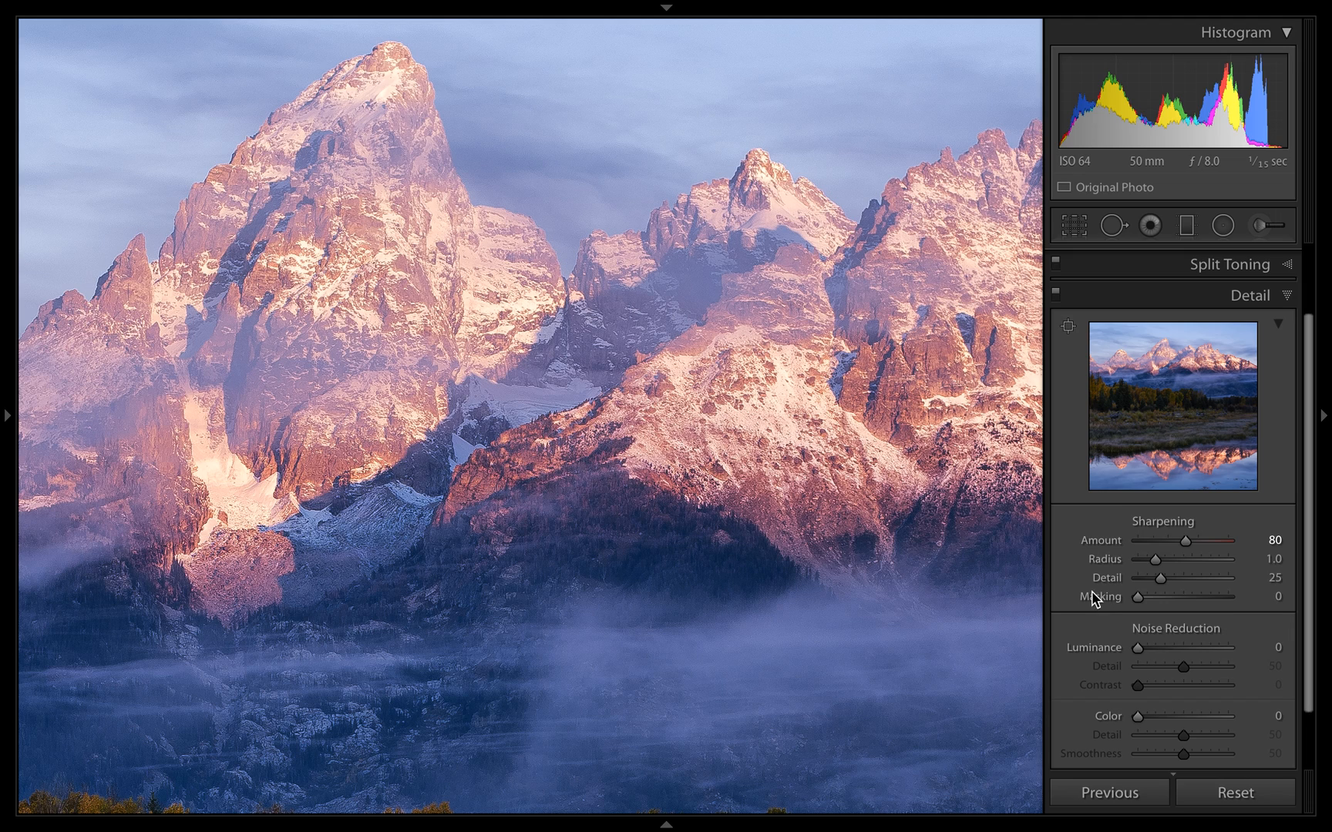
click(1103, 599)
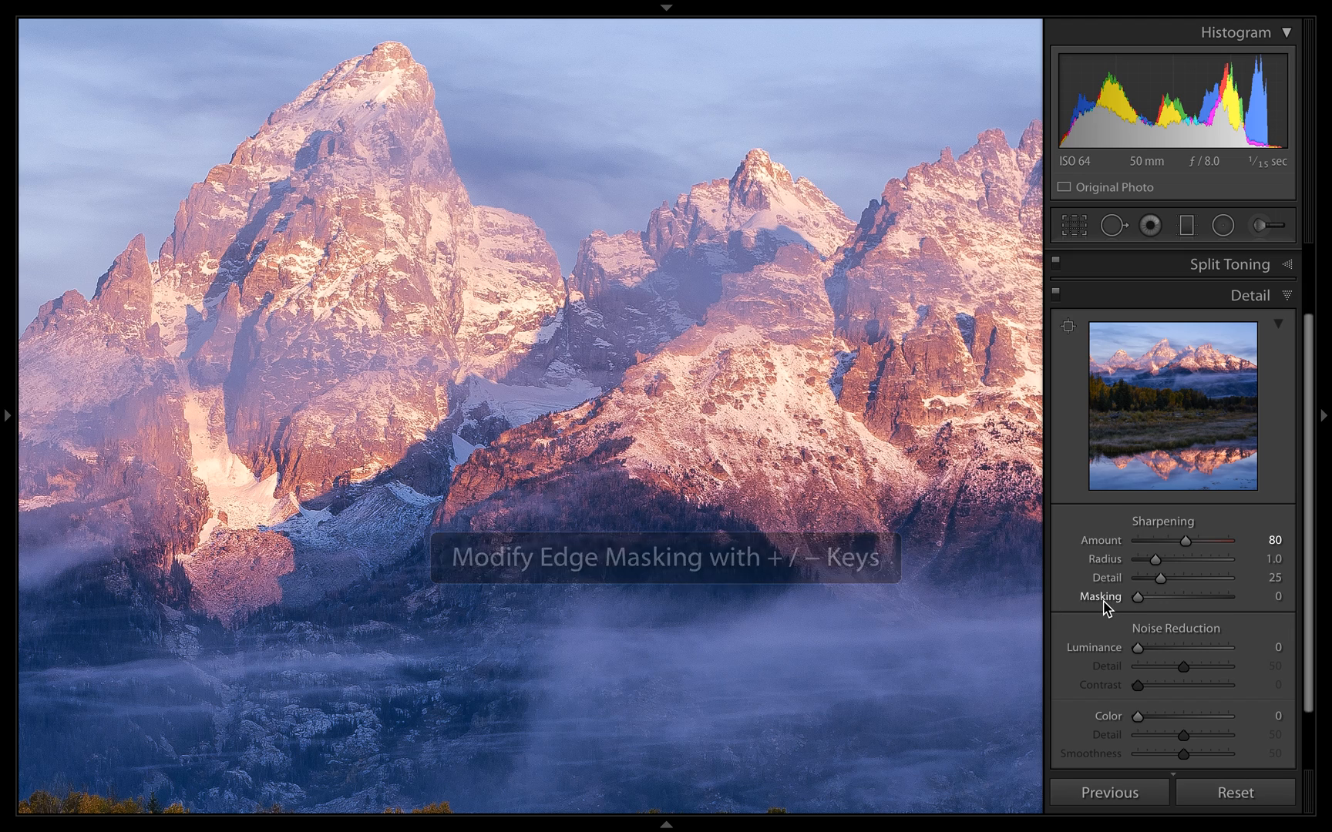
click(495, 108)
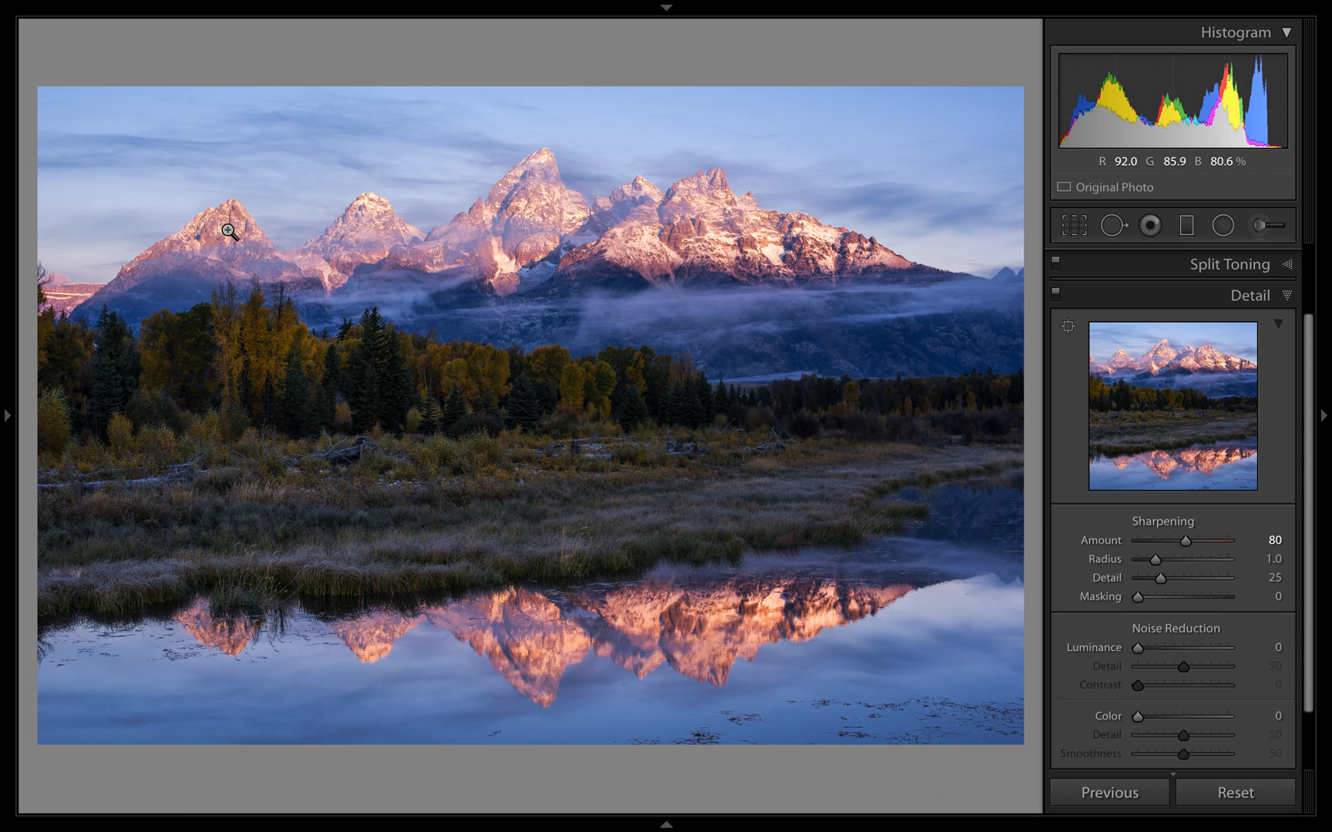
Set the sharpening Masking to 37, judging the sharpened edges in the black-and-white mask preview.
key(alt)
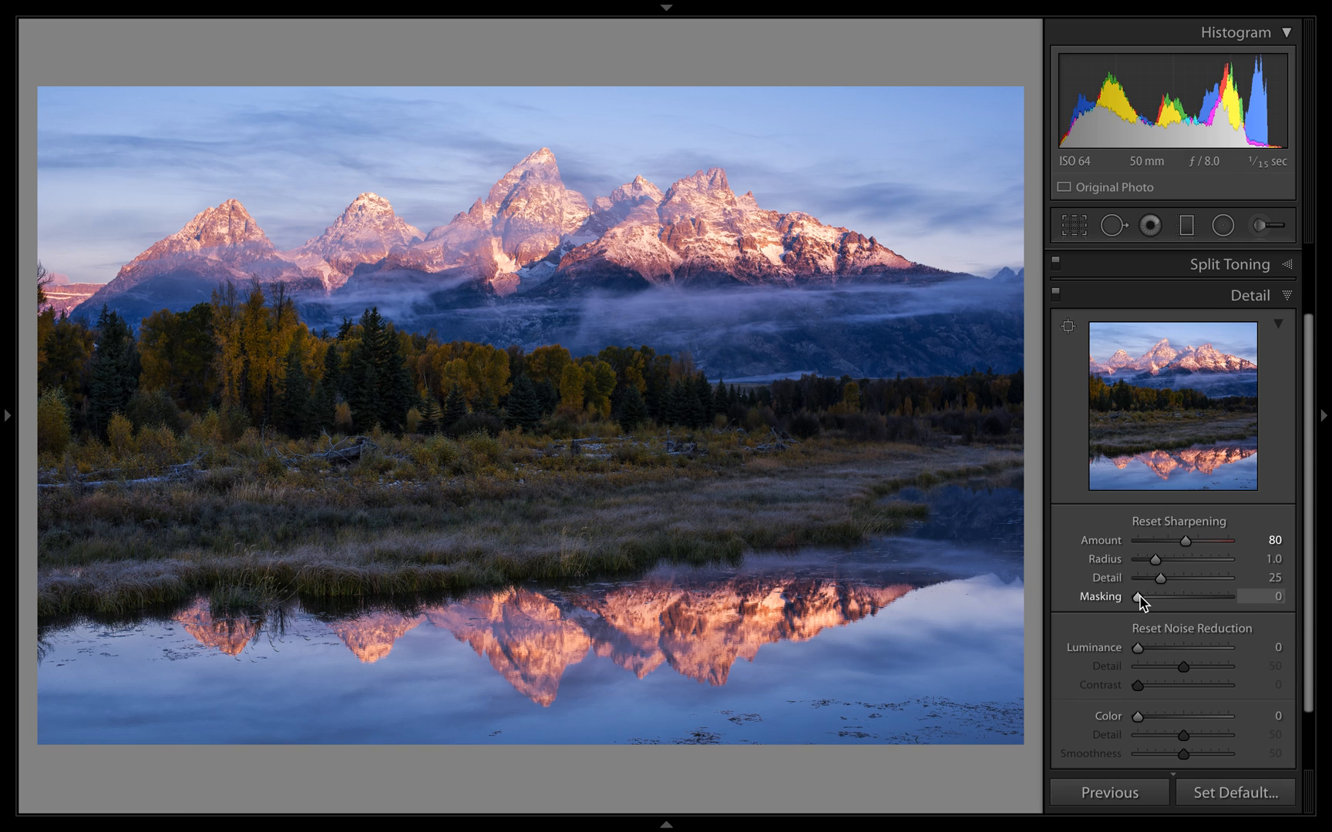
alt+click(1138, 597)
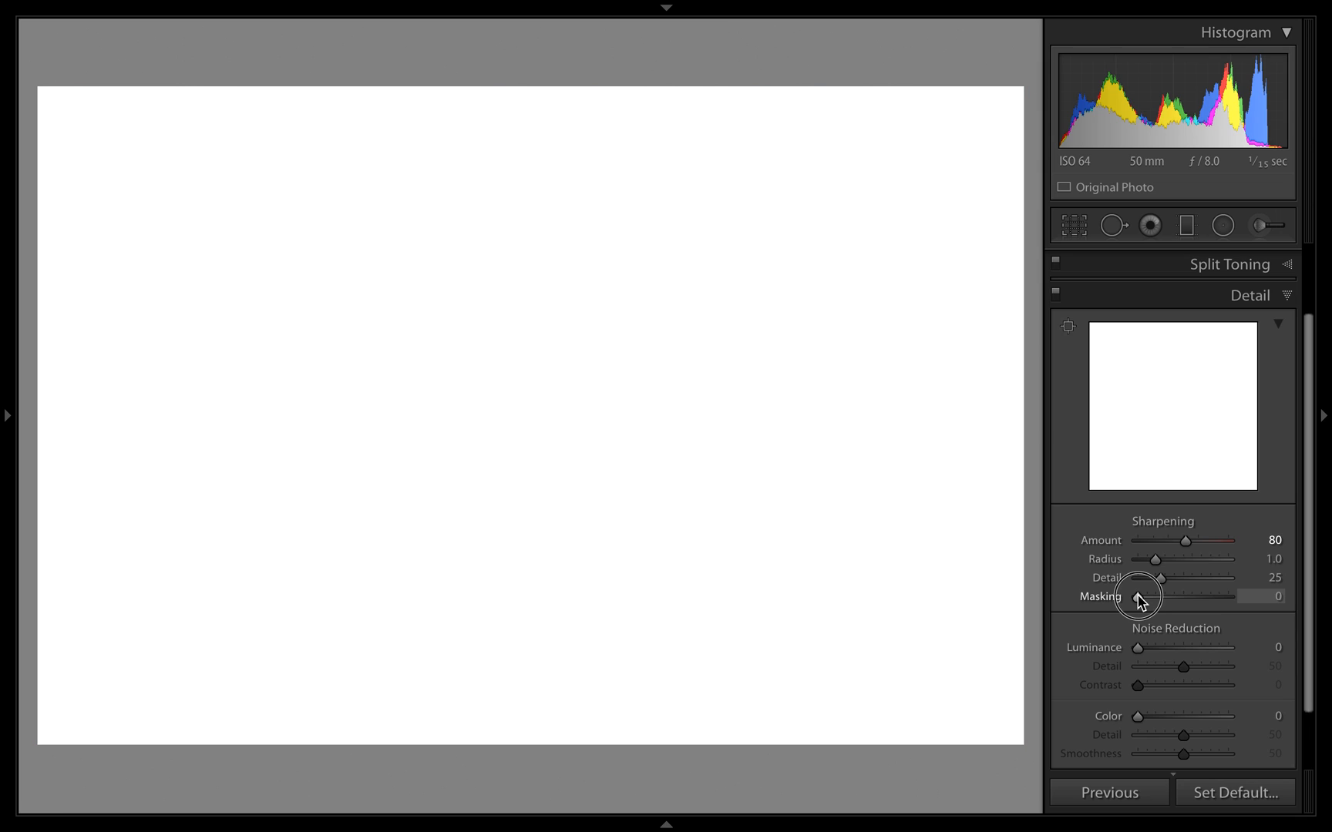
drag(1139, 596, 1167, 599)
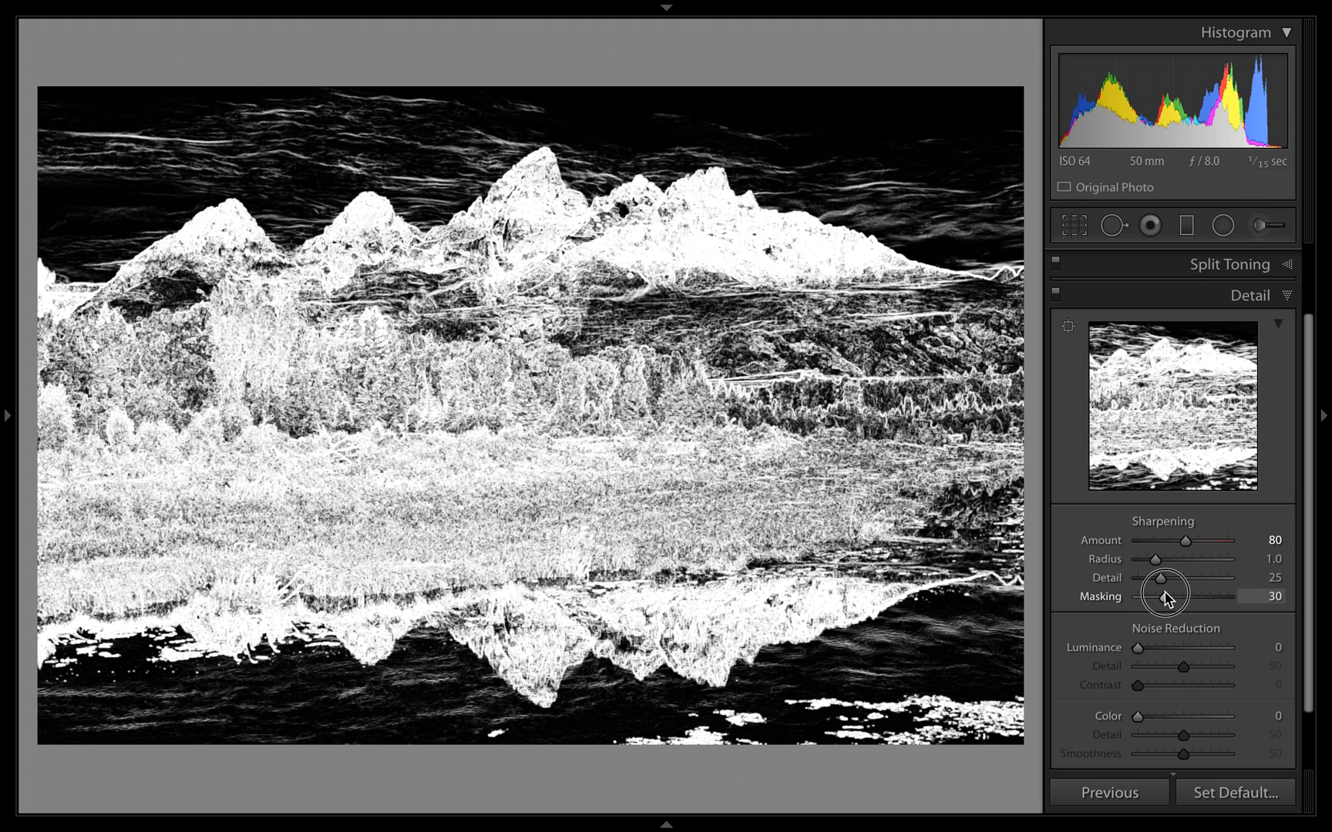
drag(1165, 598, 1167, 598)
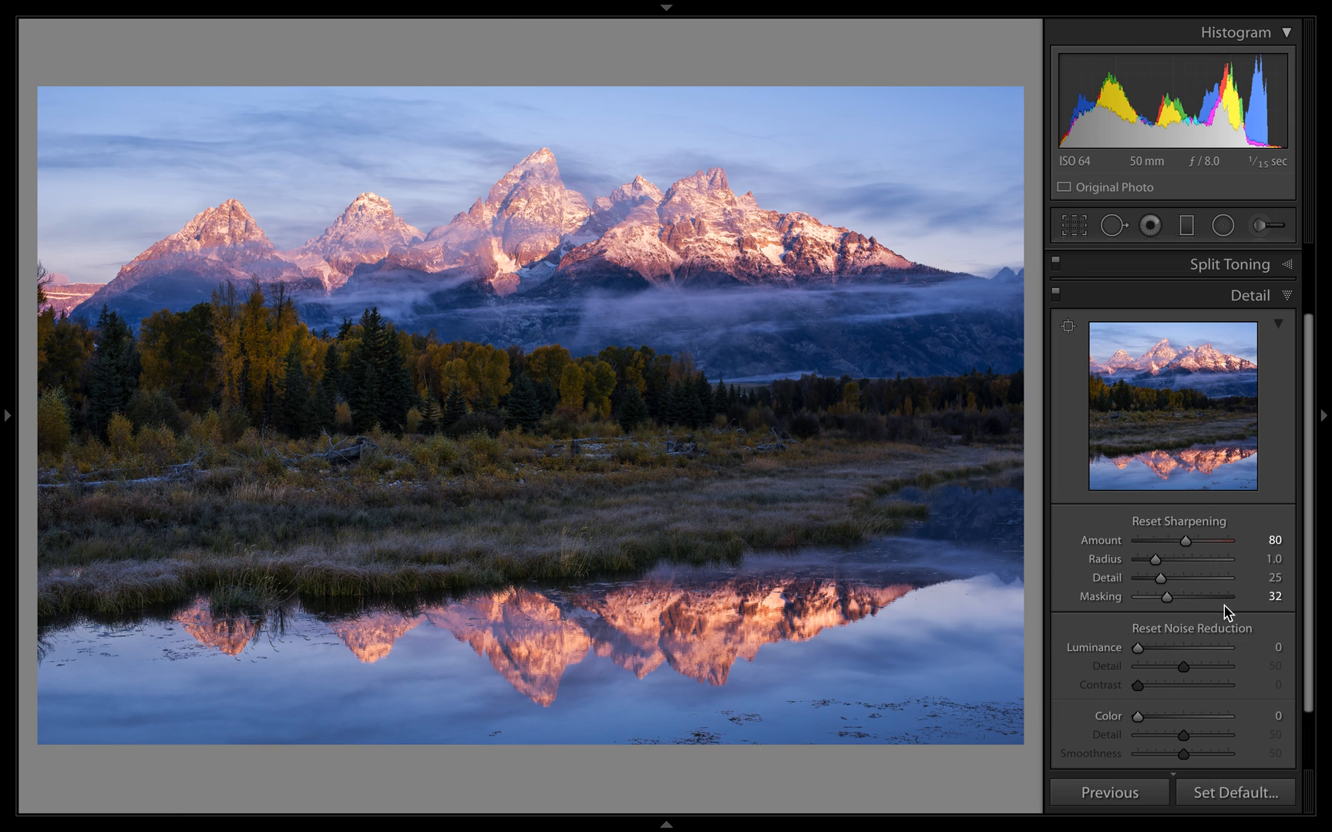
mouse_move(1171, 604)
mouse_down()
mouse_move(1133, 601)
mouse_move(1180, 604)
mouse_up()
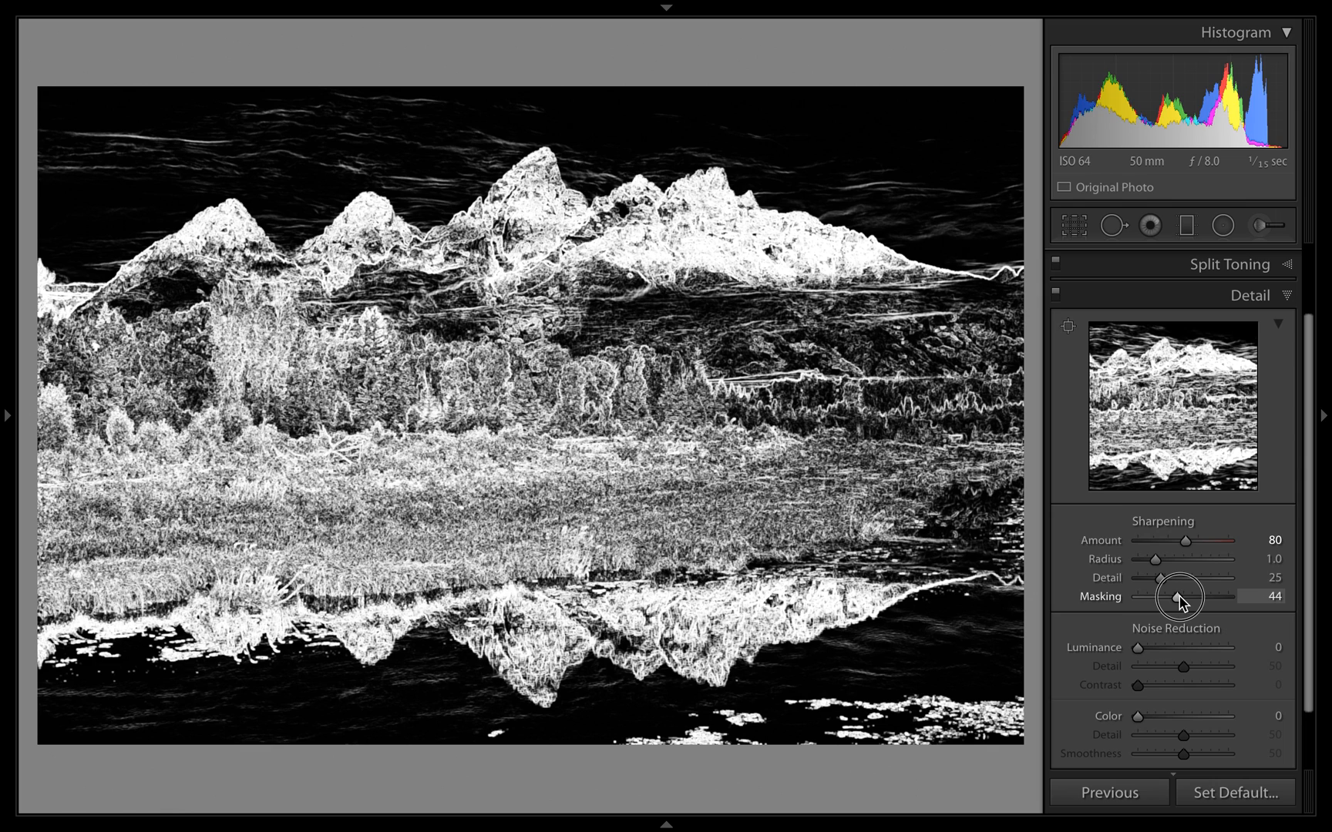
drag(1180, 603, 1170, 603)
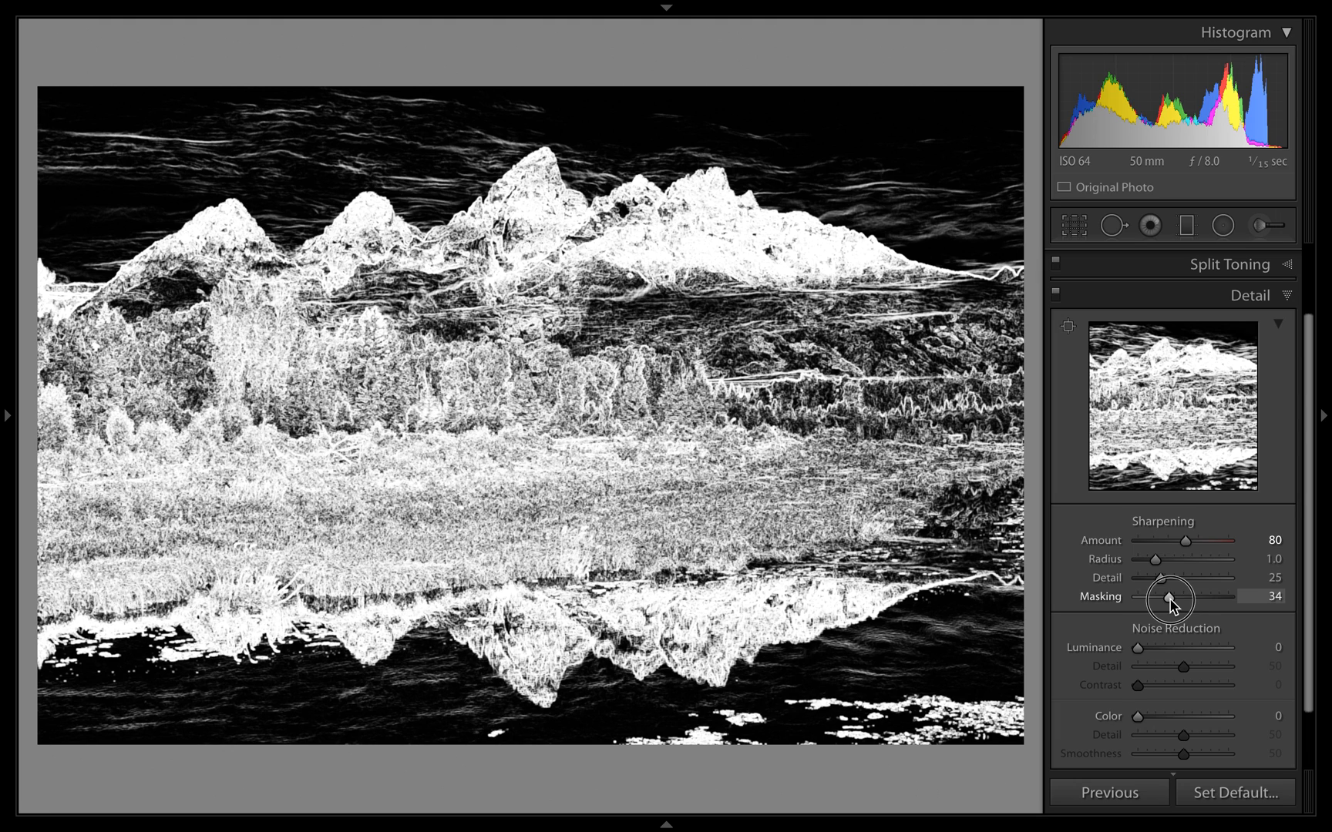
drag(1169, 603, 1168, 598)
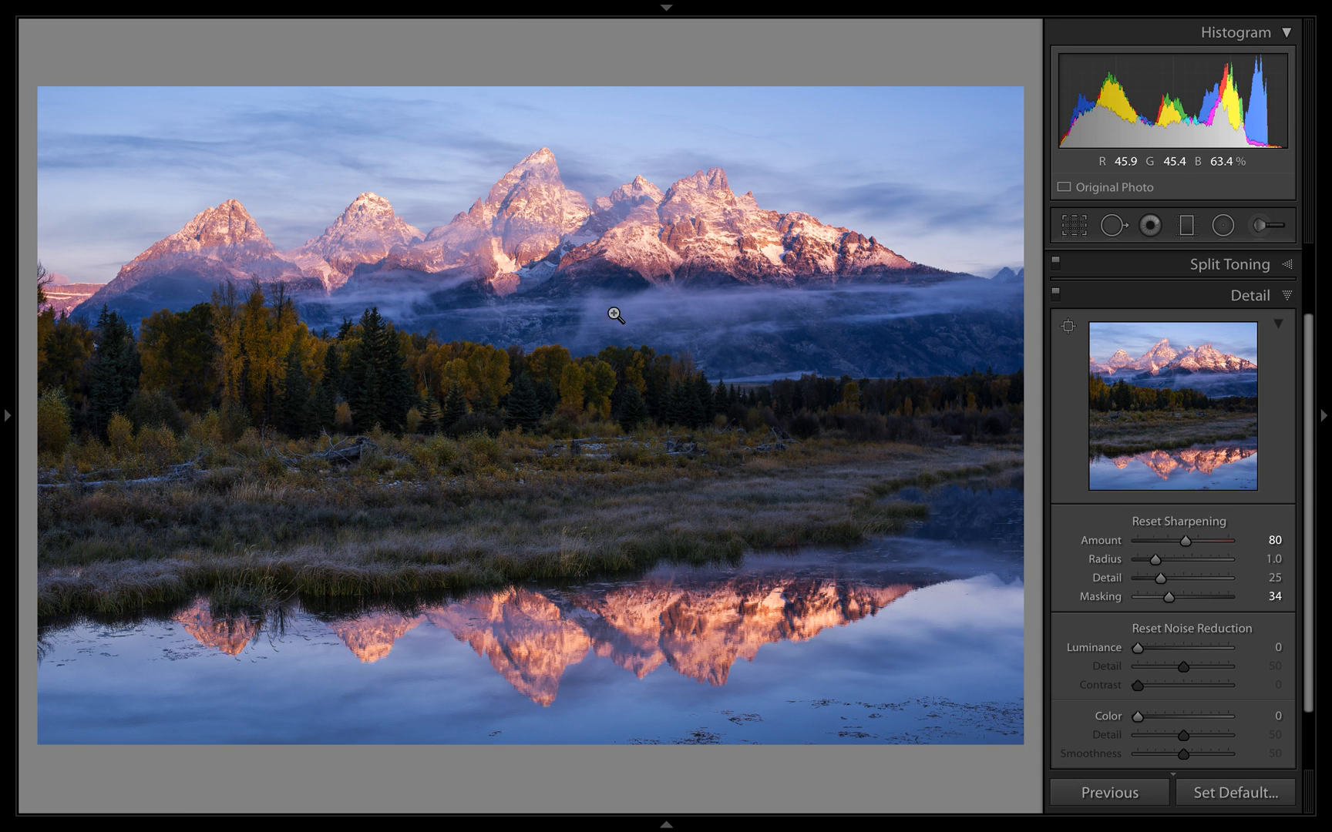
drag(1167, 598, 1174, 604)
key(alt)
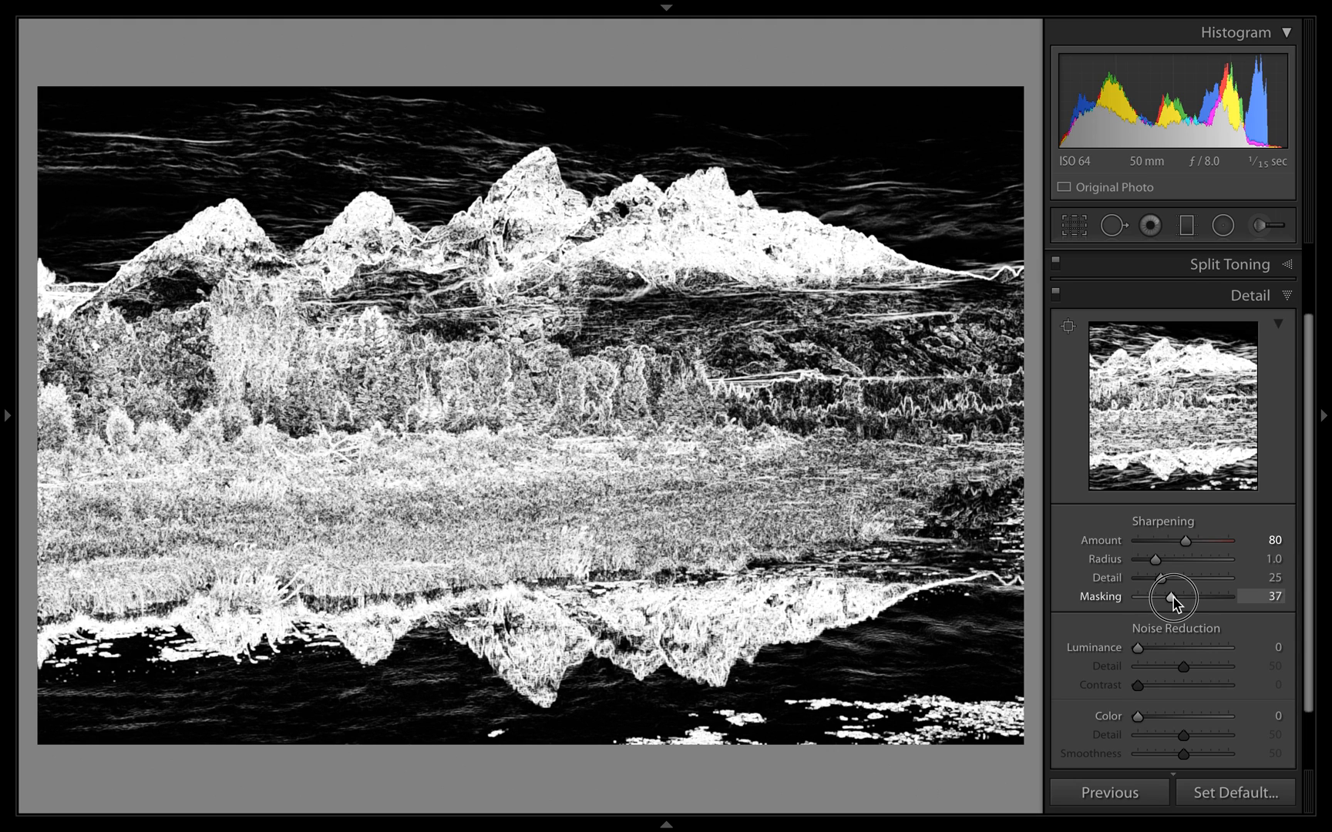
drag(1172, 603, 1173, 603)
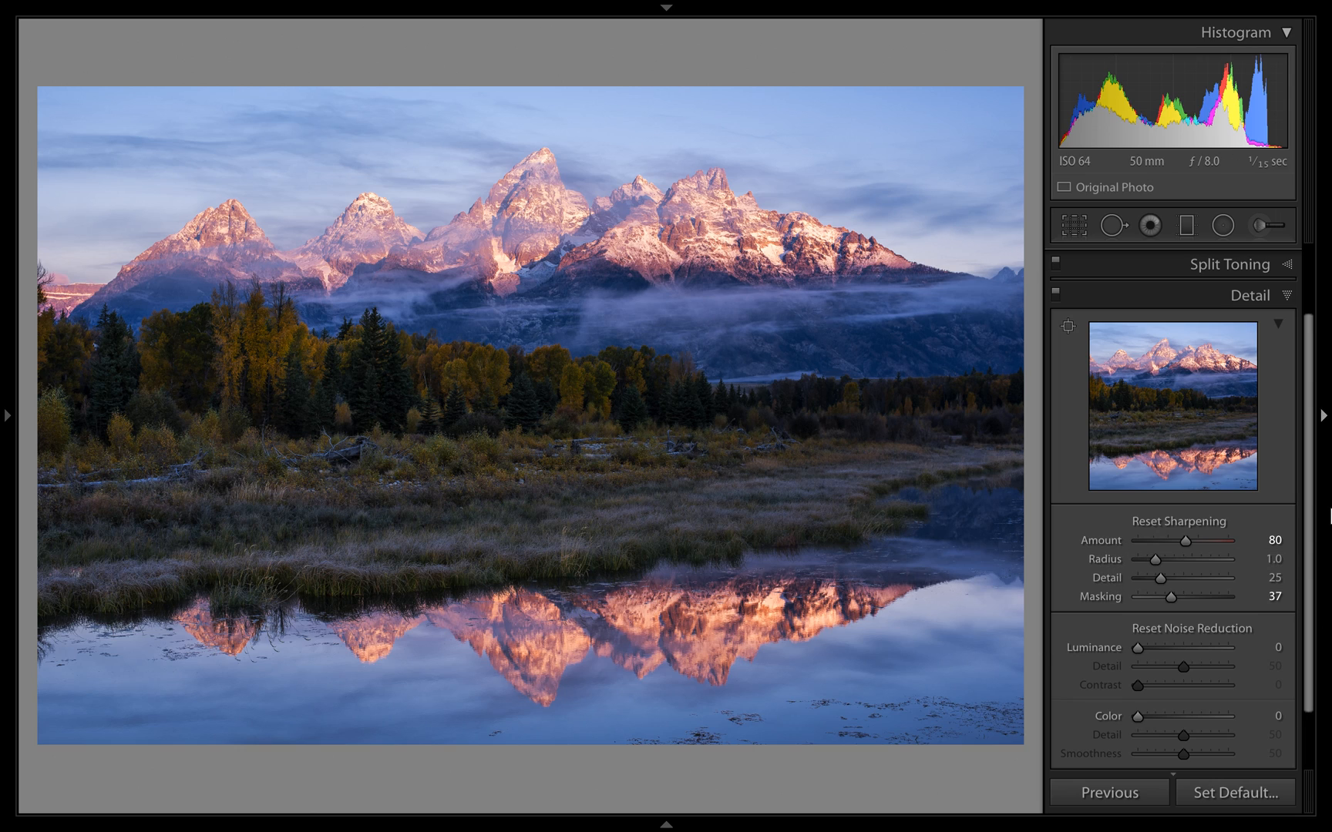
key(alt)
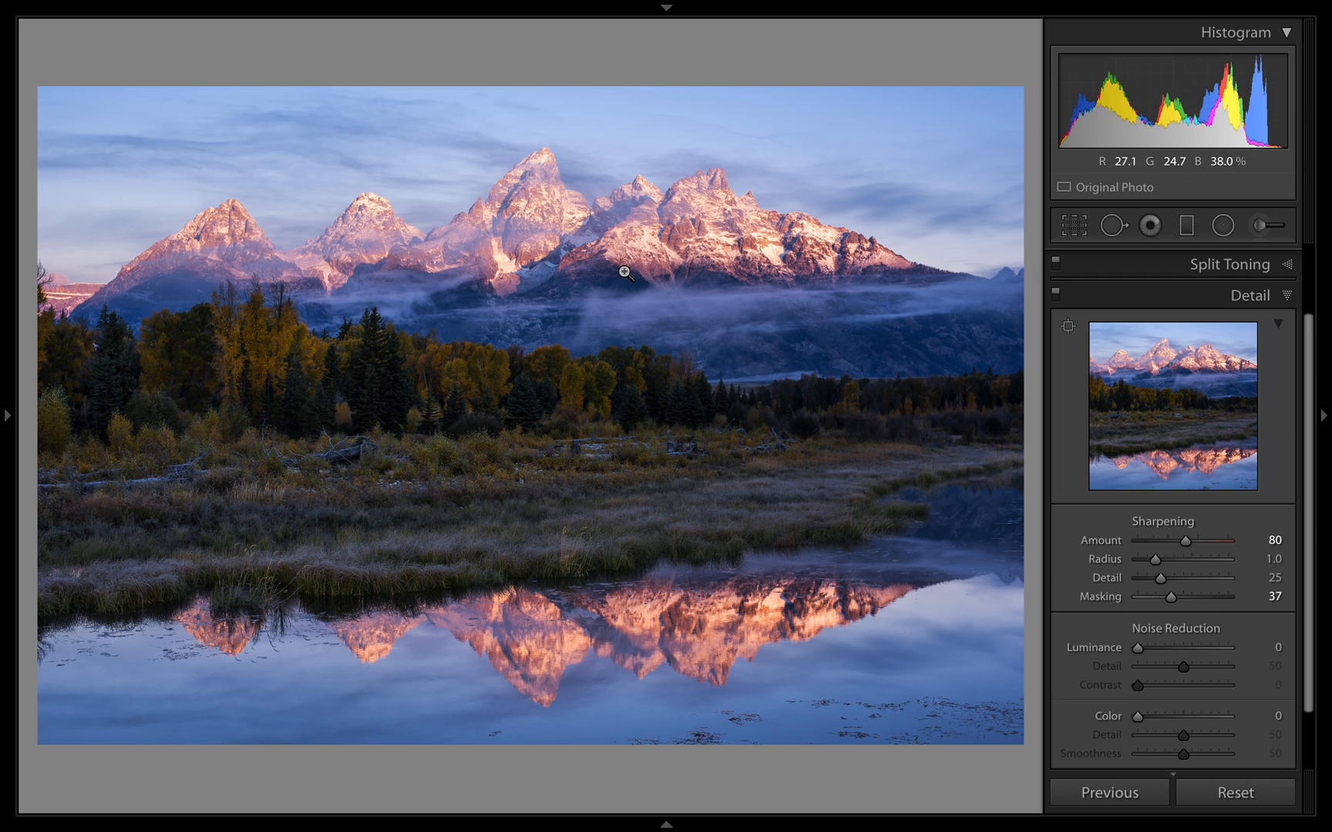
Compare sharpening Amounts of 0 and 150 on the close-up of the jagged peaks, and set the Amount to 70.
click(714, 188)
drag(714, 184, 404, 441)
drag(1186, 540, 1052, 552)
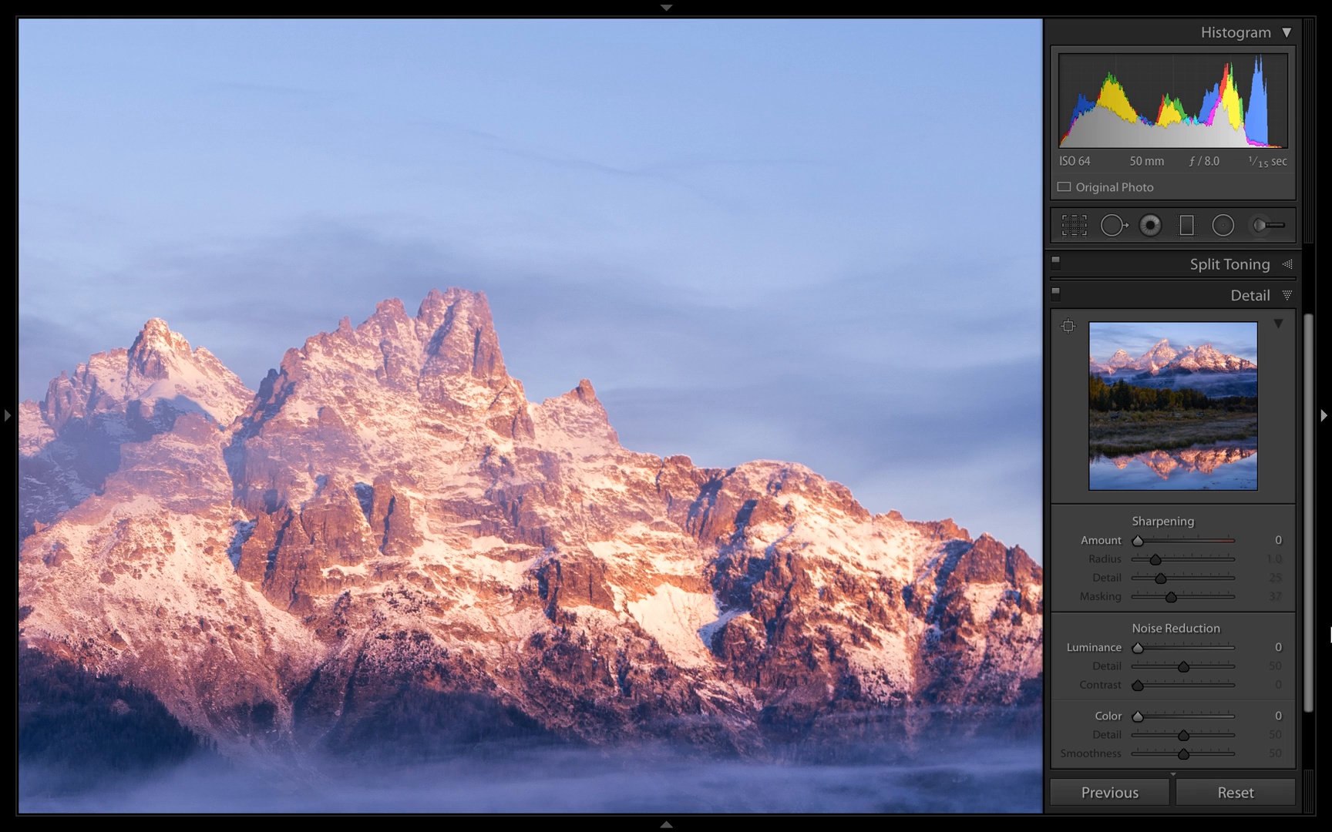
click(1227, 541)
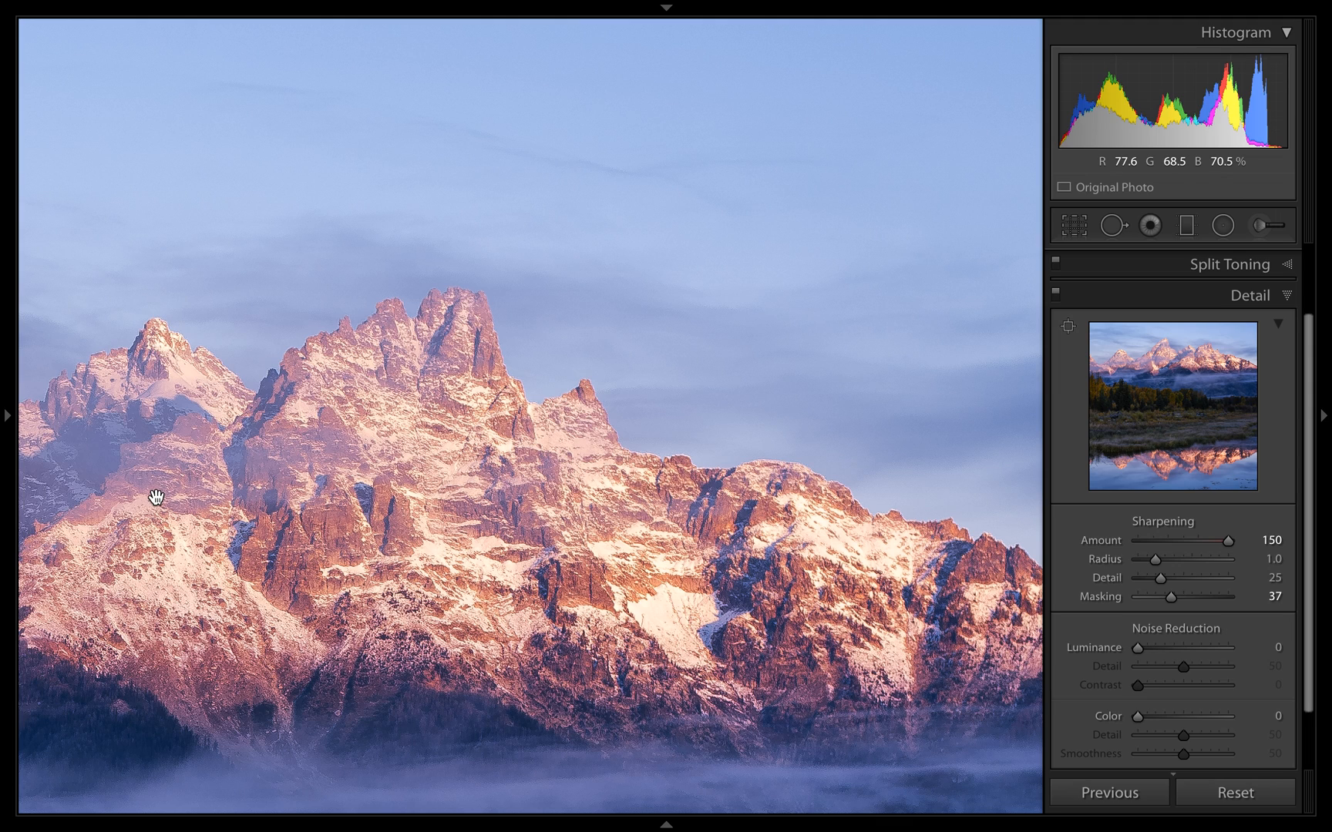
drag(1227, 542, 1162, 548)
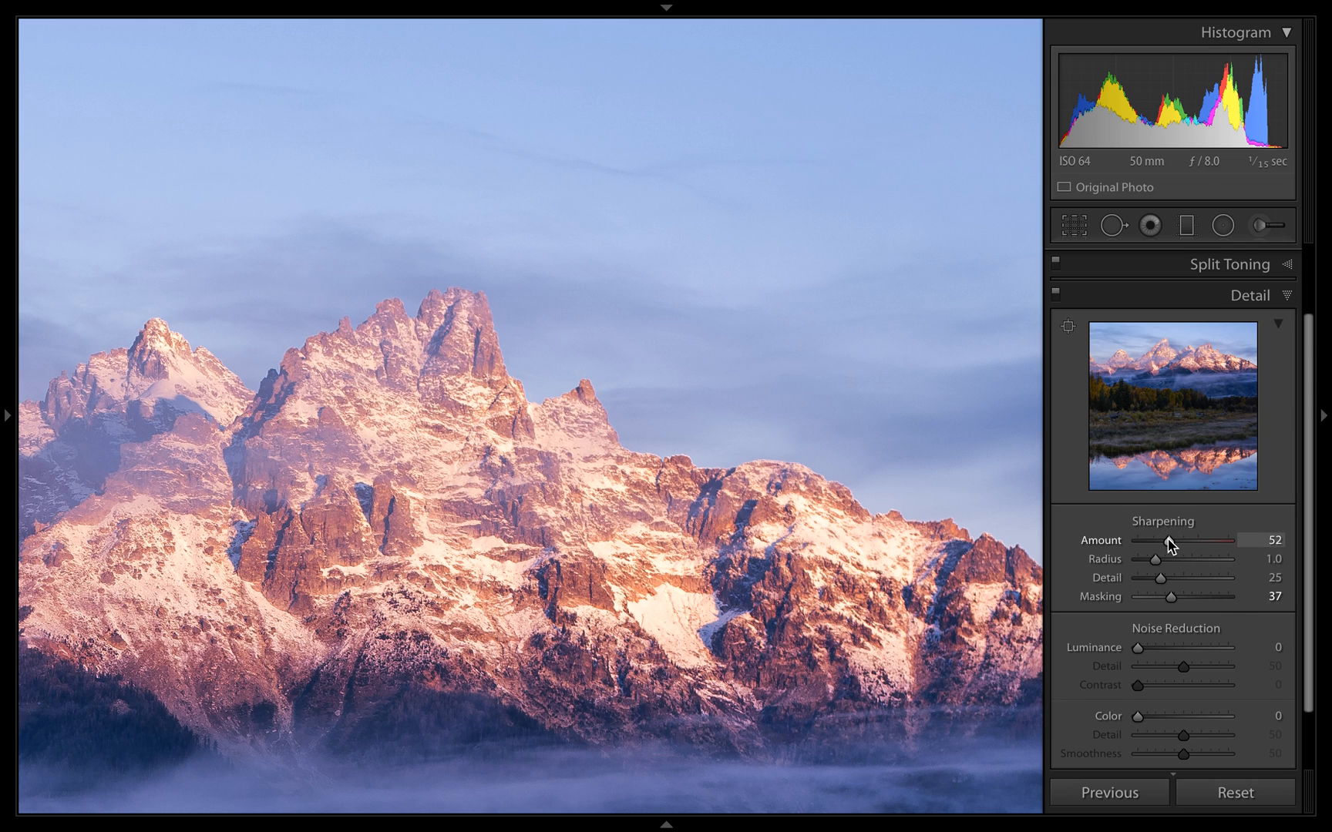
drag(1171, 545, 1183, 549)
click(277, 496)
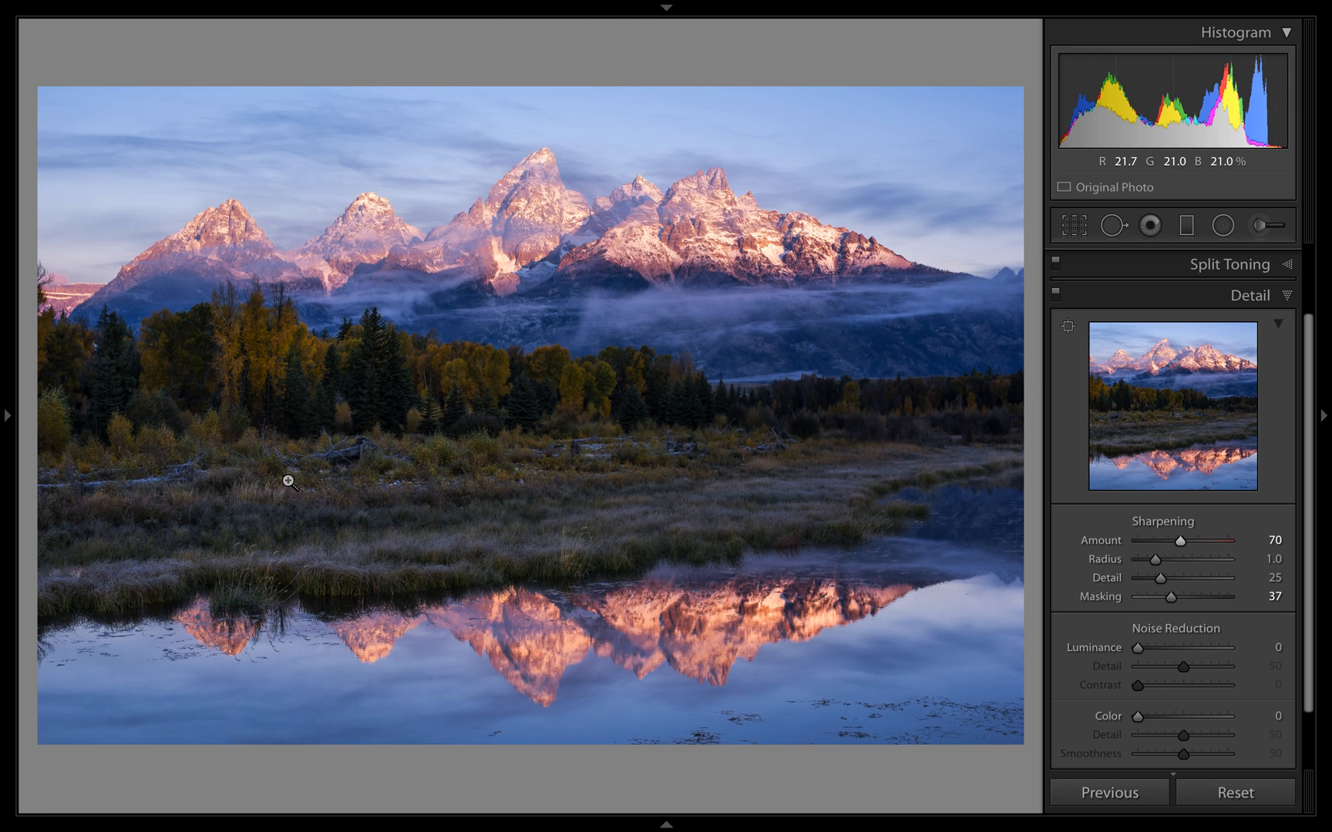
Compare the enlarged mountain peaks with the Detail adjustments switched off and on again.
click(625, 232)
drag(722, 277, 788, 591)
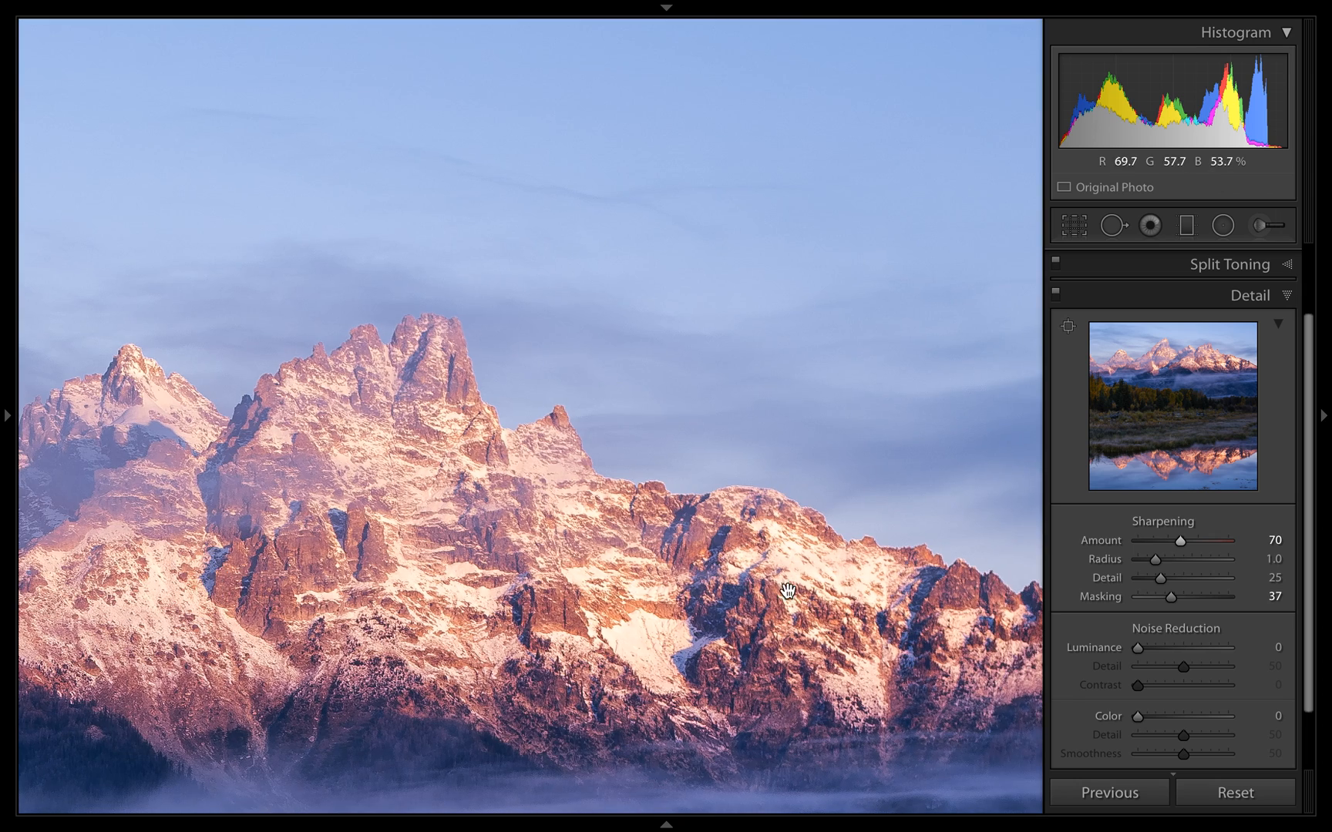
click(1055, 292)
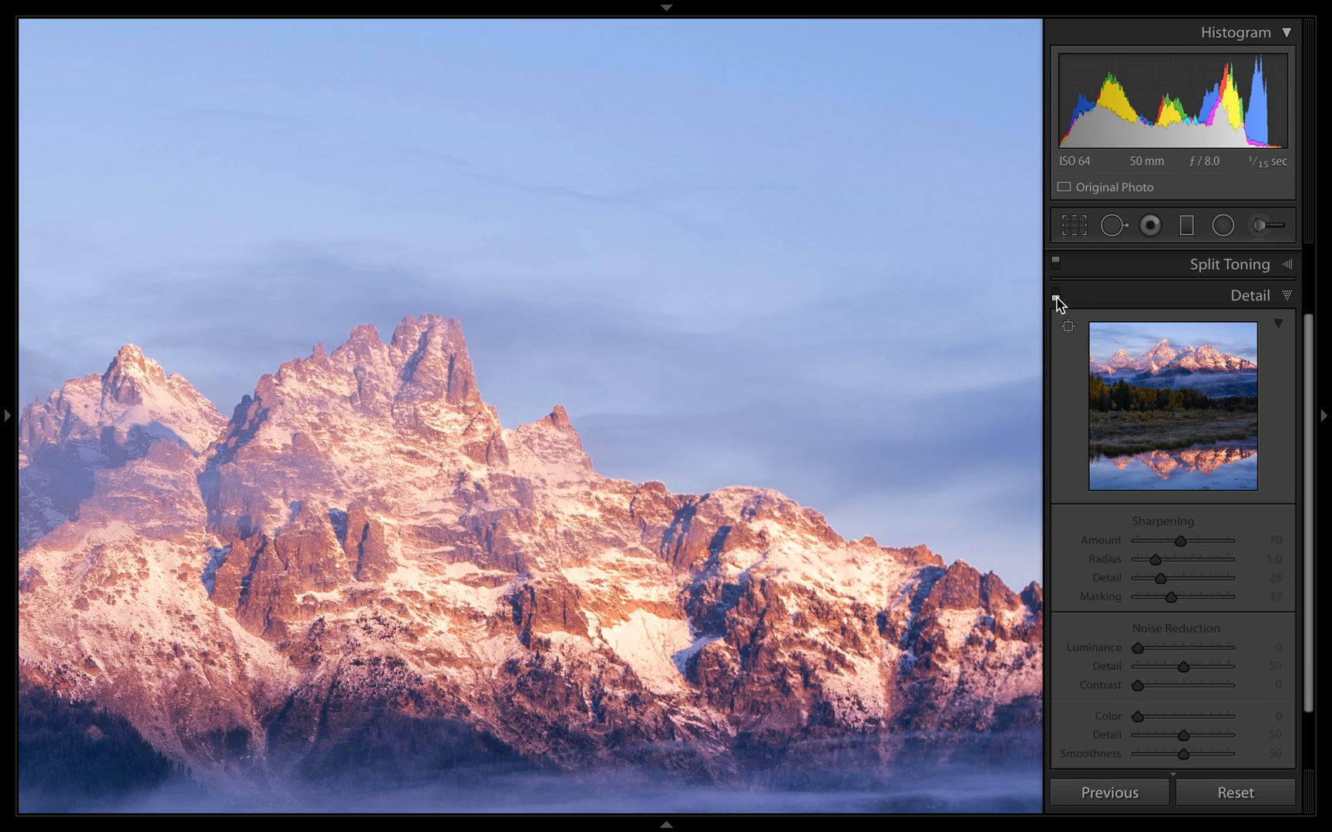
click(1056, 296)
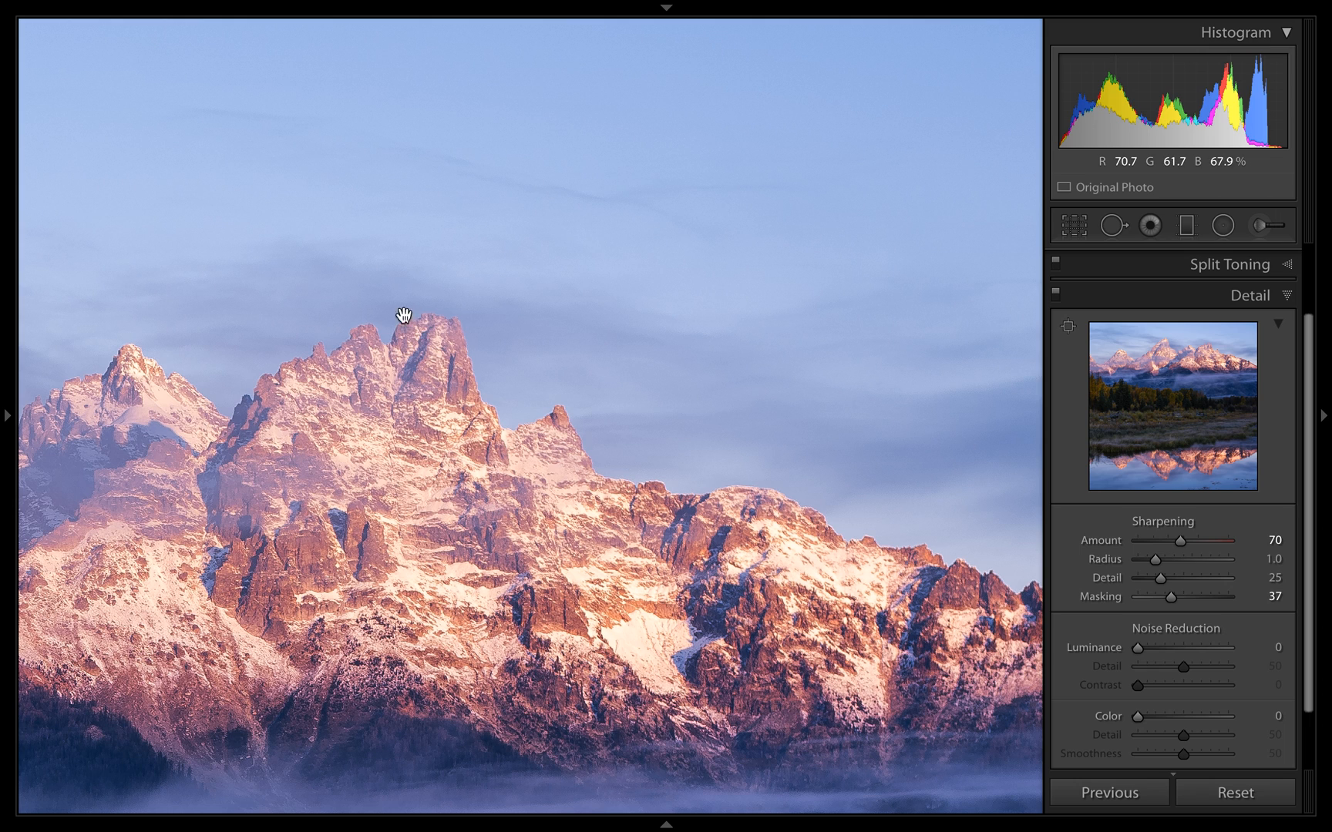
drag(372, 511, 675, 363)
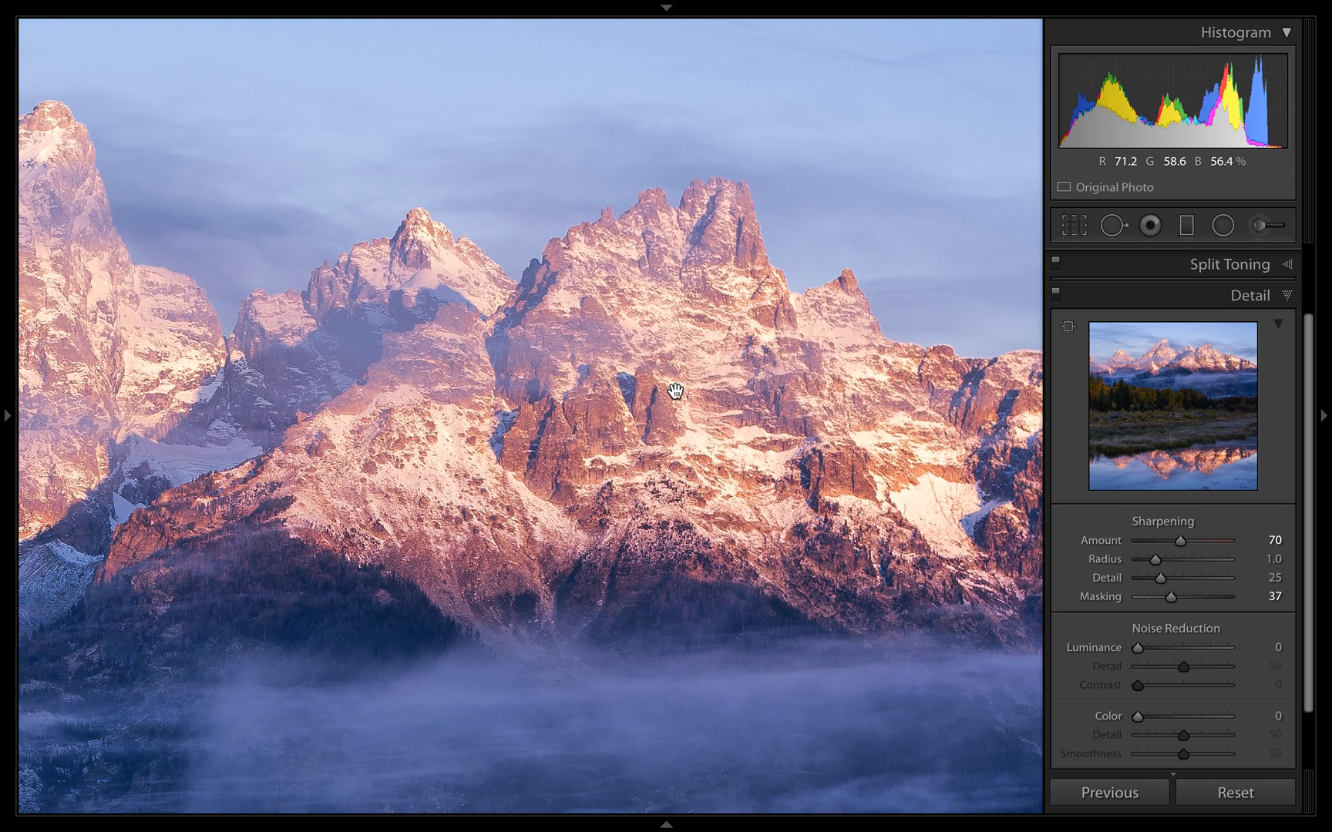
click(843, 437)
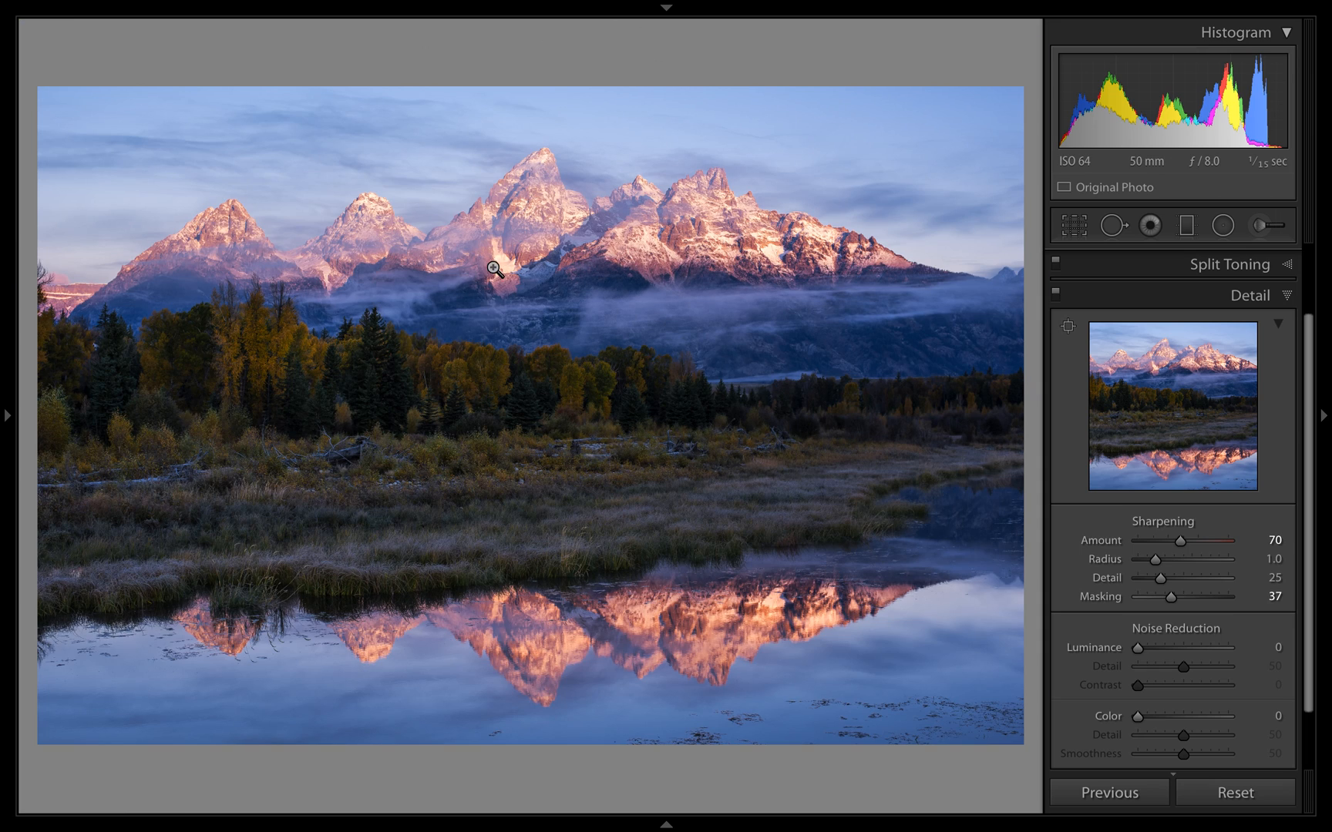
Show the highest peak magnified in the detail preview and compare it with the Detail adjustments off and on.
click(1156, 351)
drag(1156, 351, 1199, 494)
drag(1130, 350, 1056, 502)
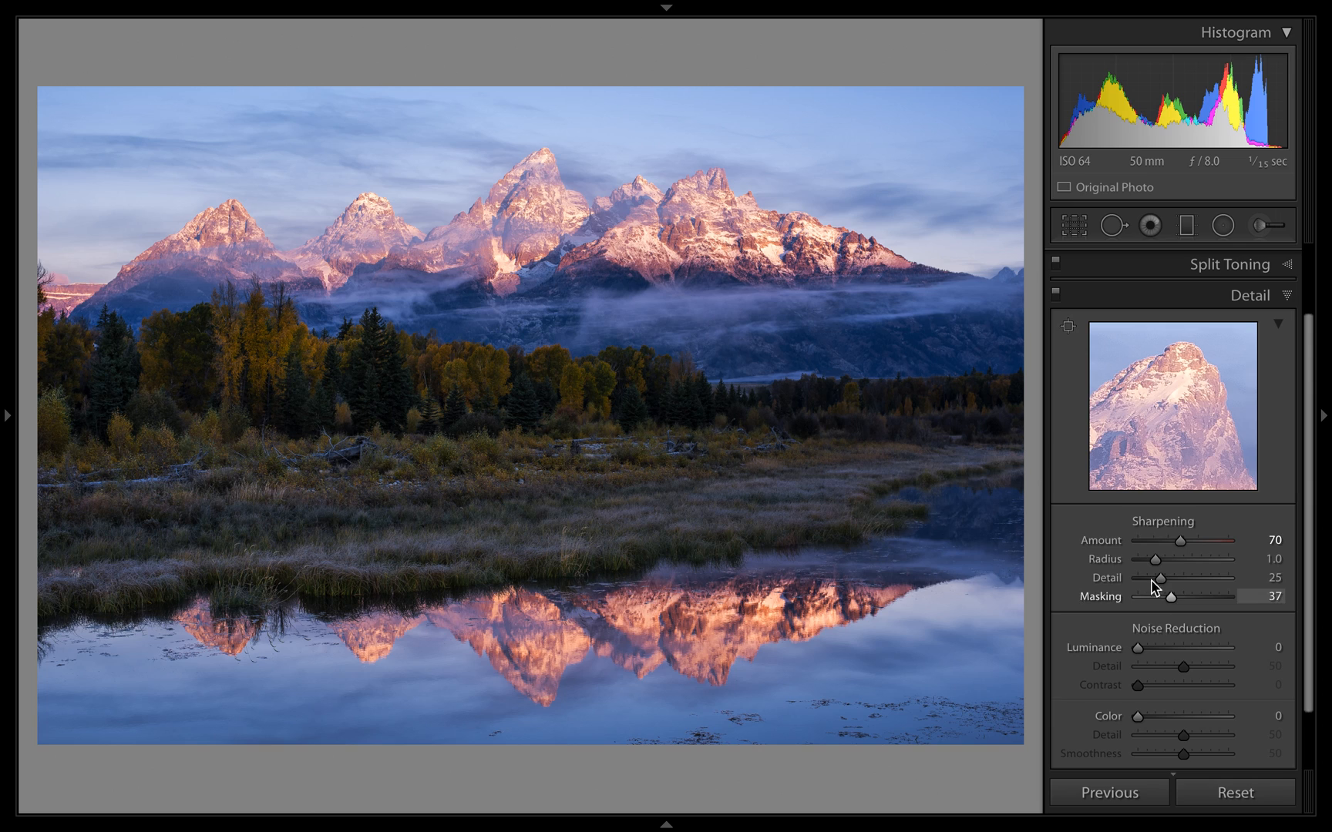
click(1055, 293)
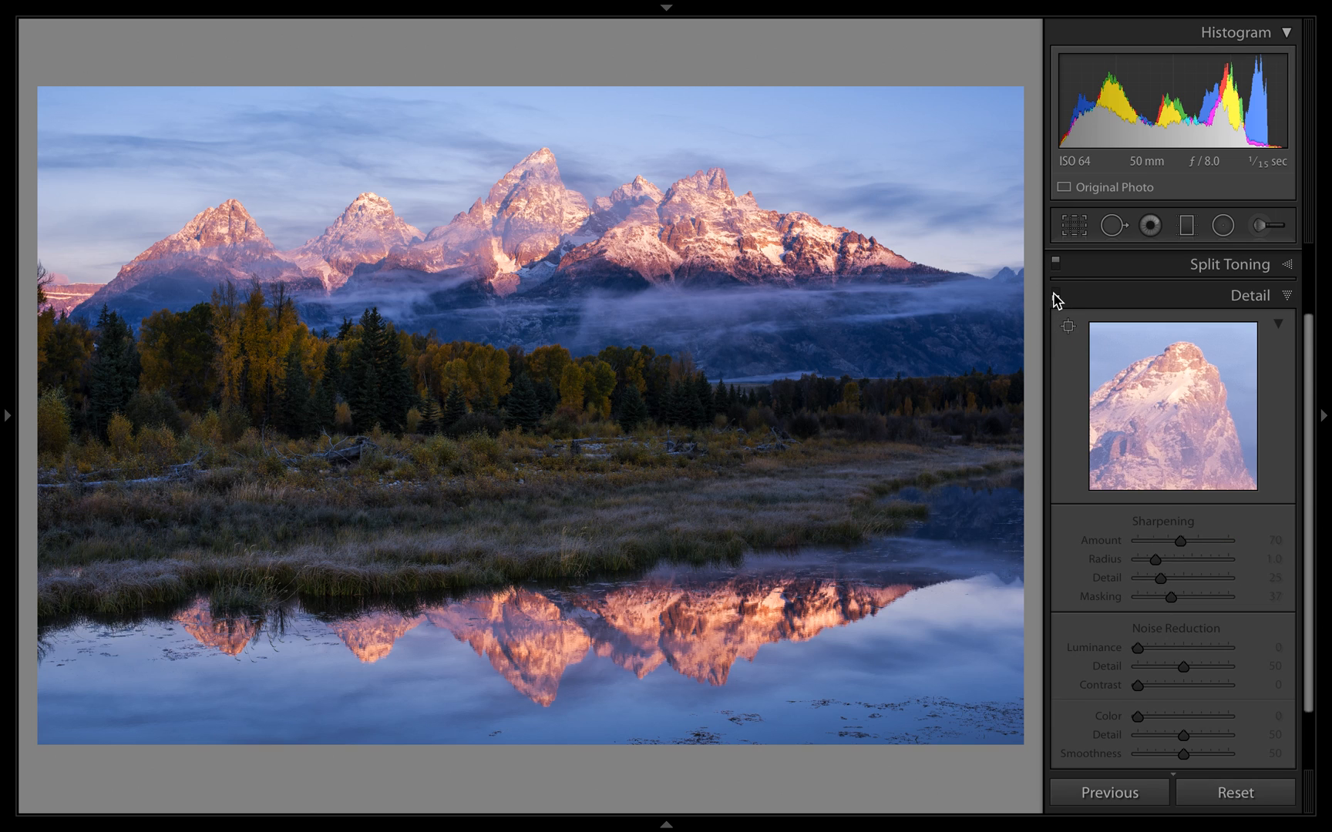
click(1055, 293)
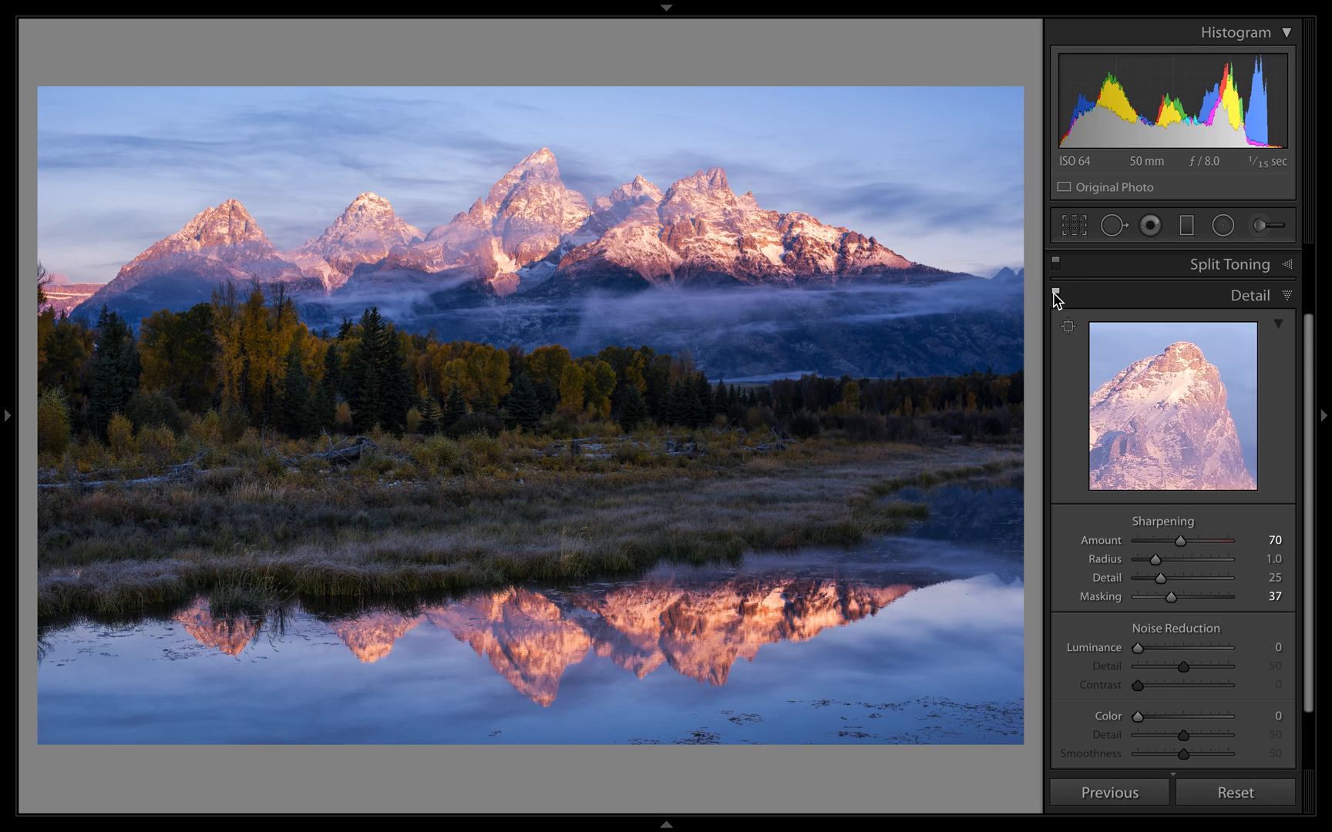
Magnify the highest peak and the leftmost peak in the detail preview, comparing the leftmost one with the Detail adjustments off and on.
click(1068, 330)
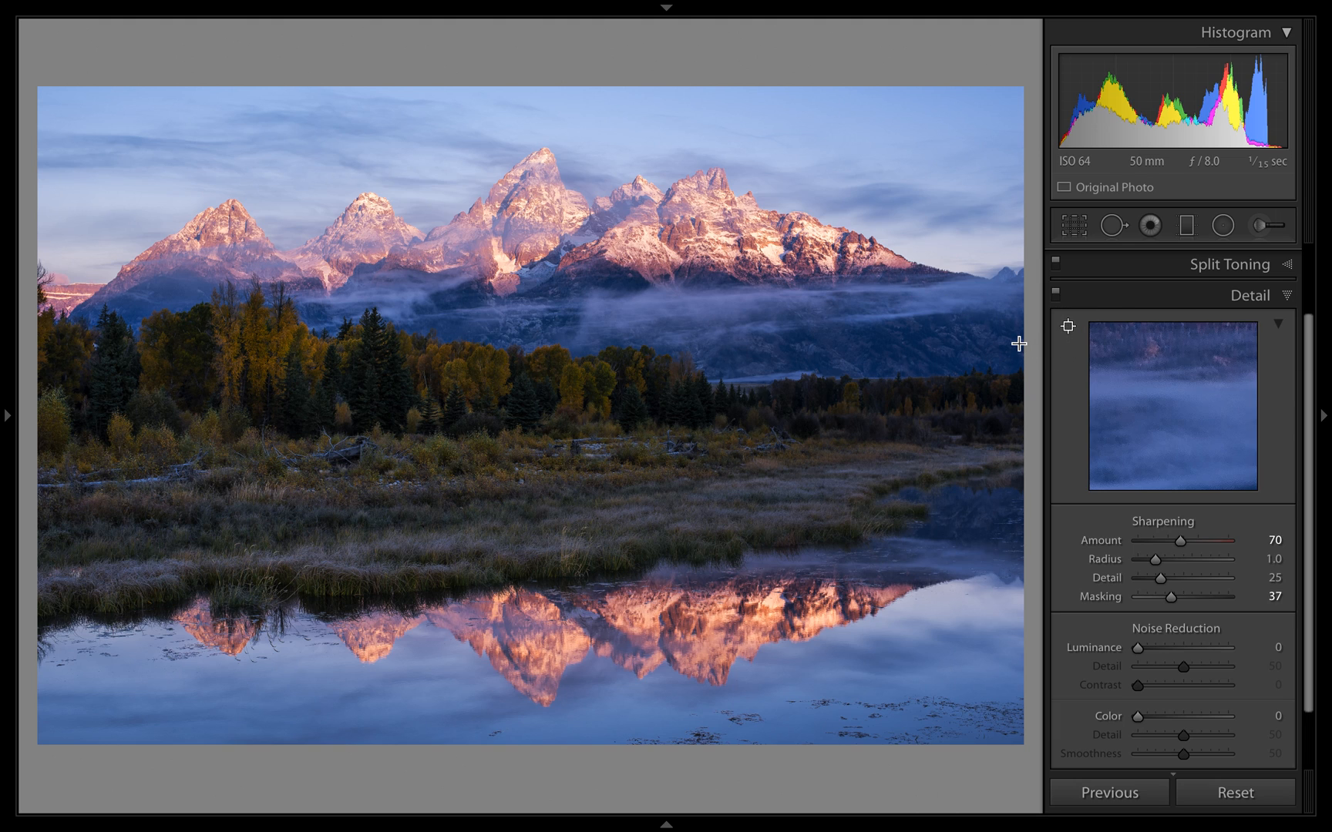
click(543, 151)
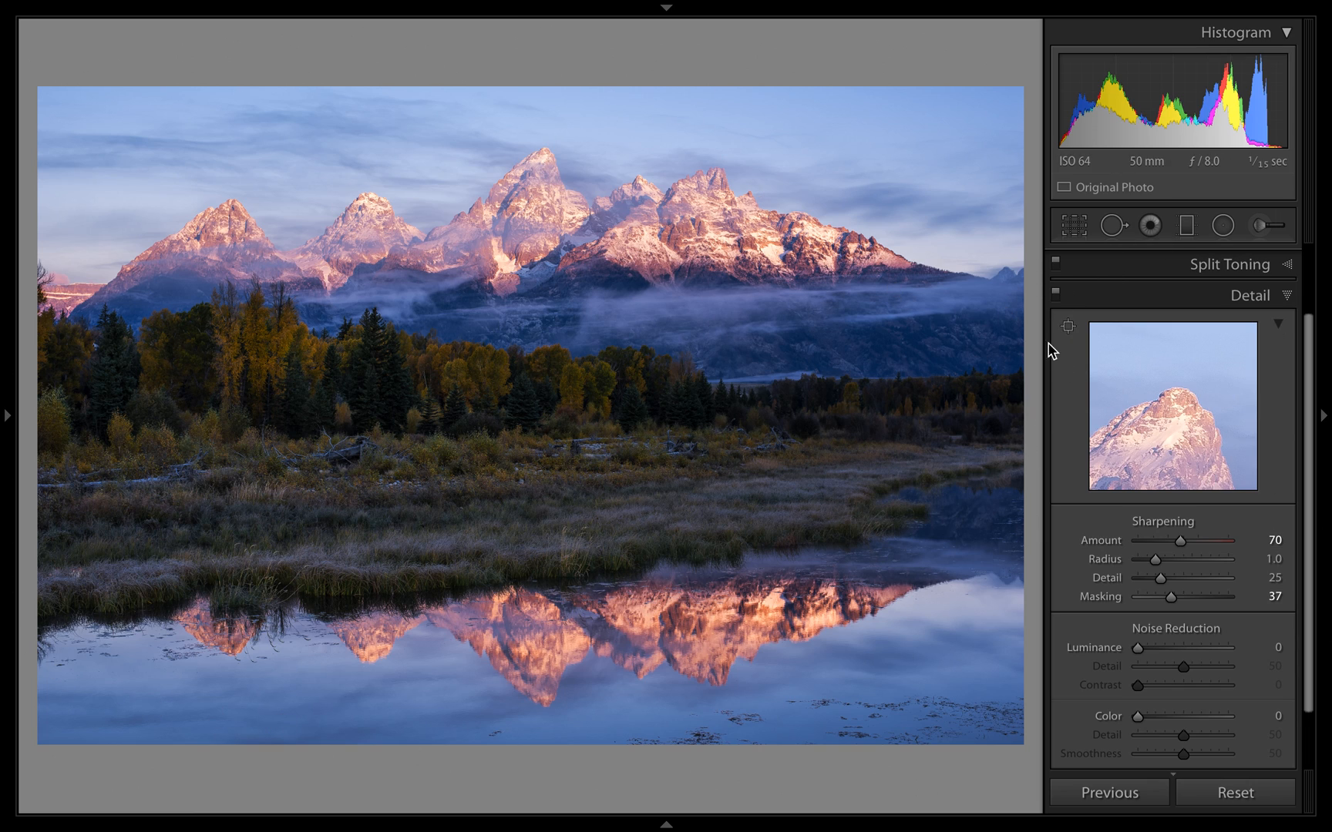
click(1066, 328)
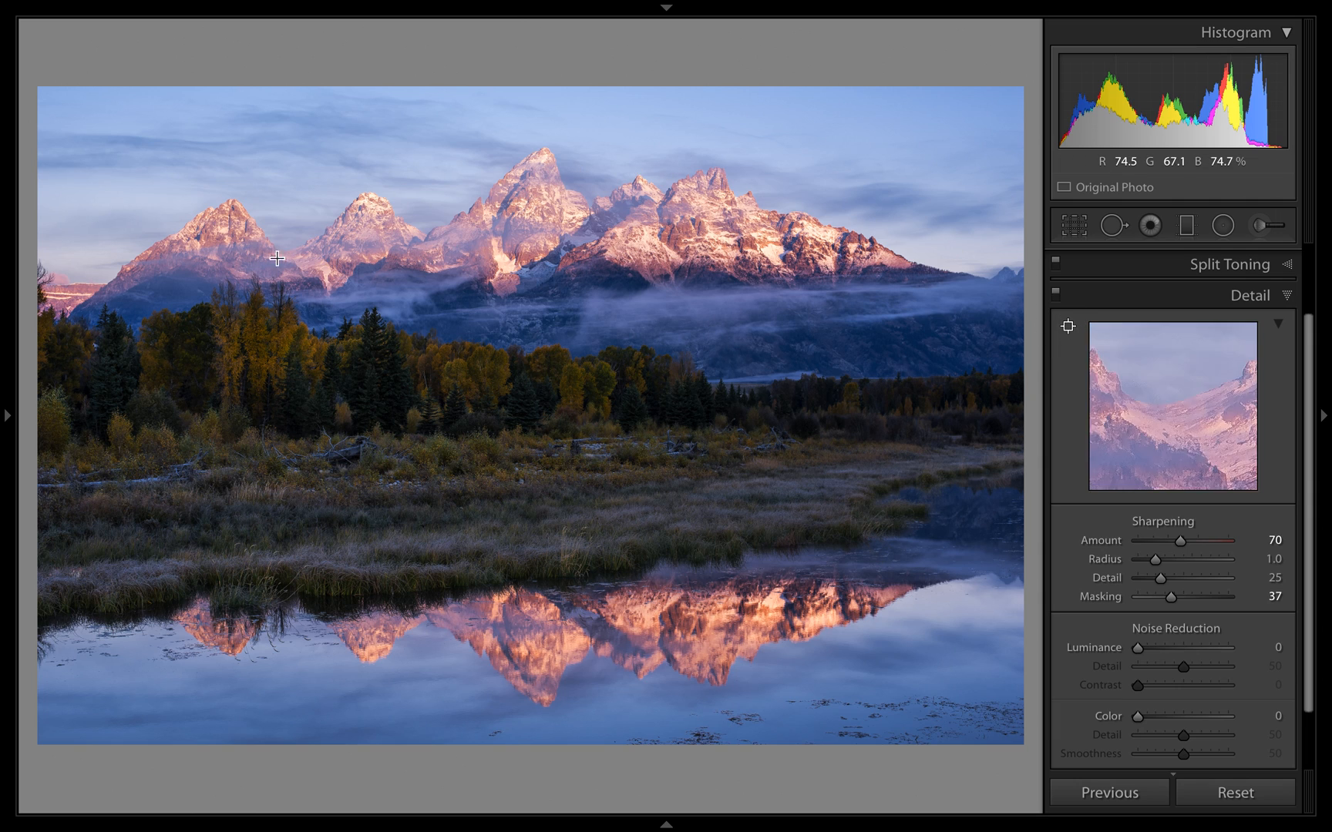
click(225, 209)
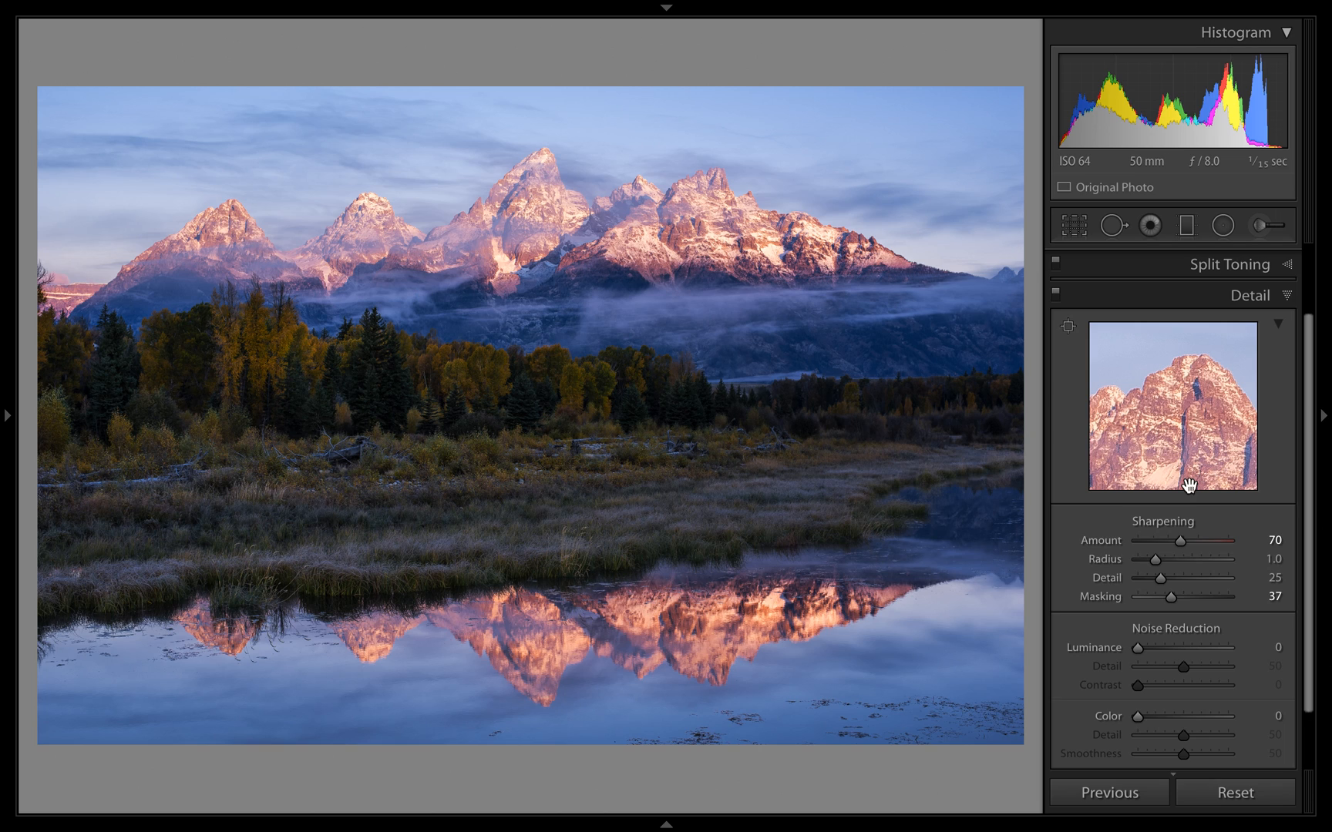
click(1056, 293)
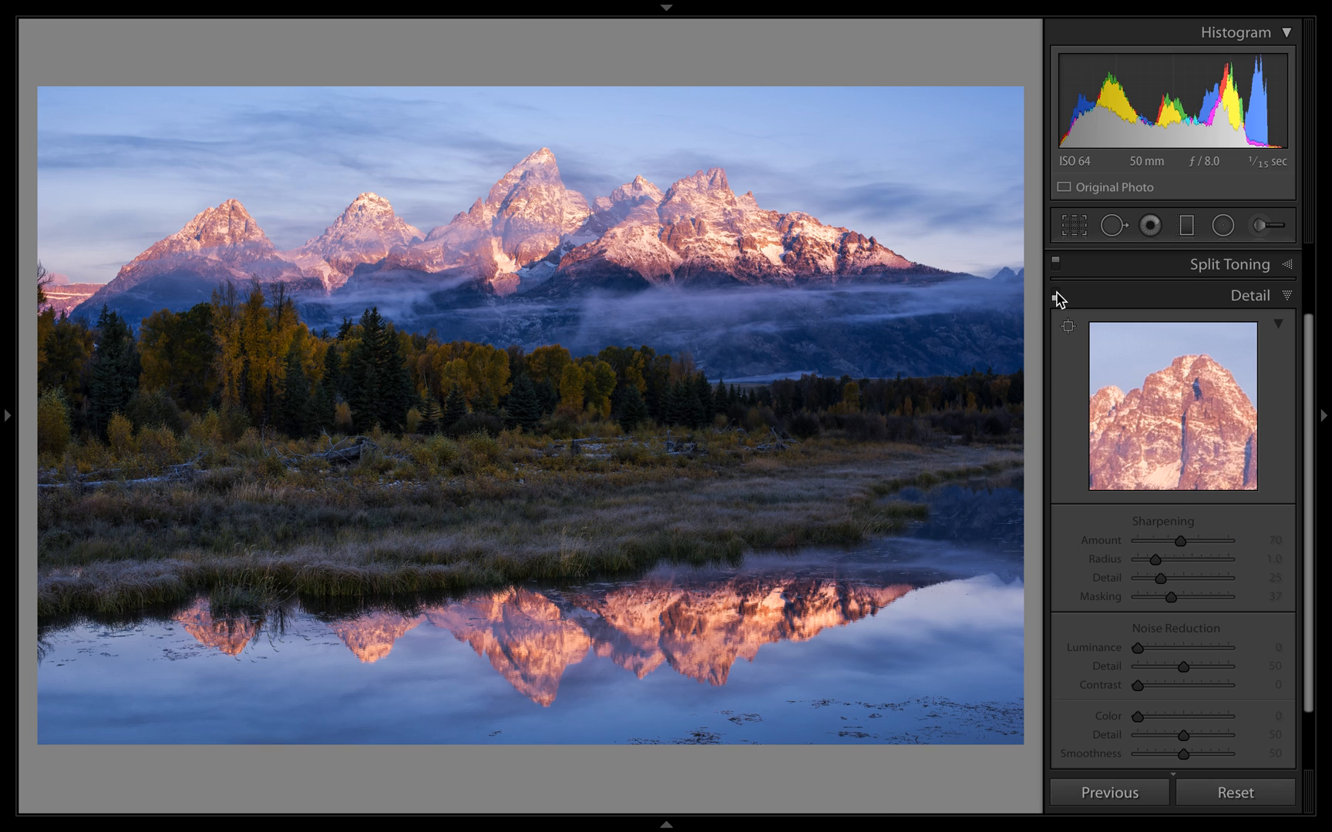
click(1056, 294)
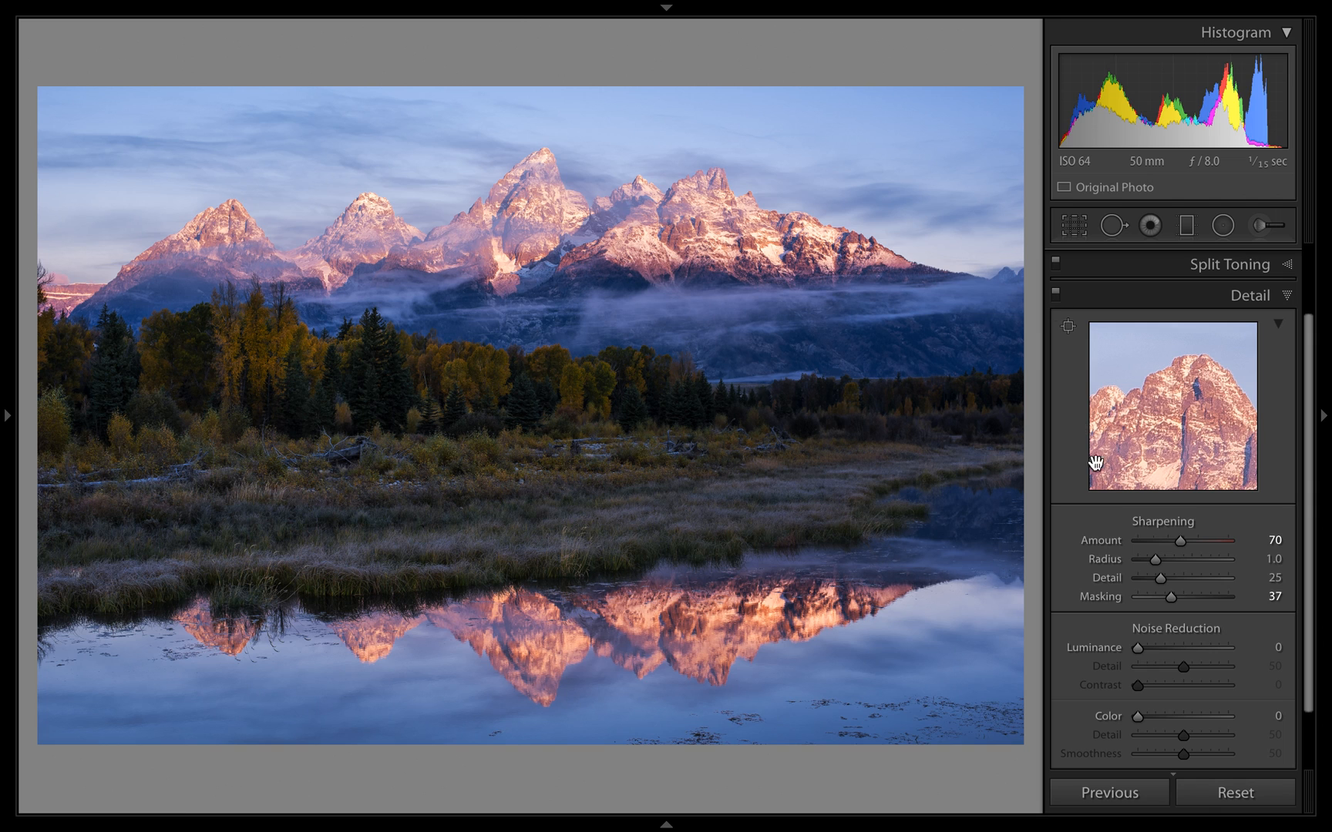
scroll(1102, 499, down, 2)
scroll(1102, 505, up, 2)
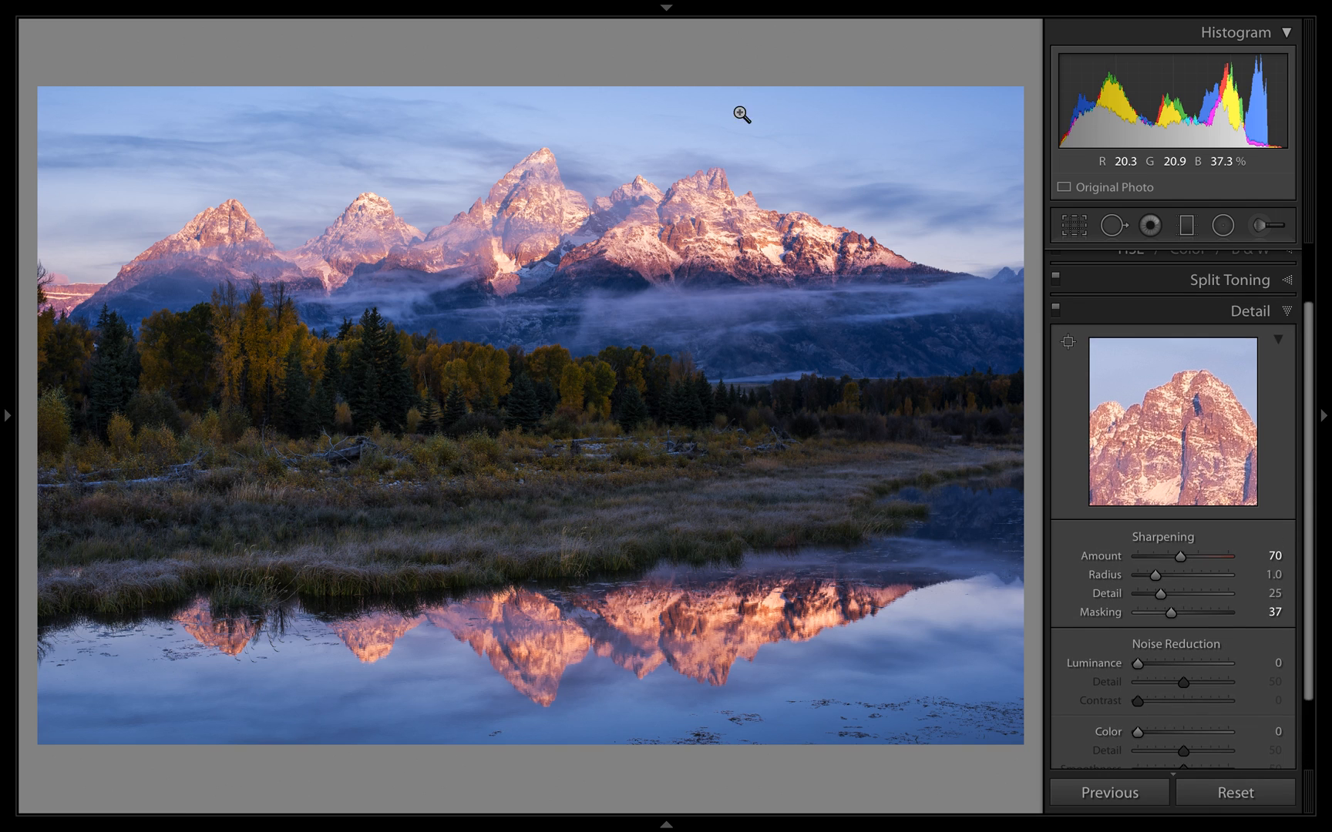
Examine the sharpened central peaks enlarged in the main view and return to the whole photo.
click(556, 198)
drag(546, 193, 407, 553)
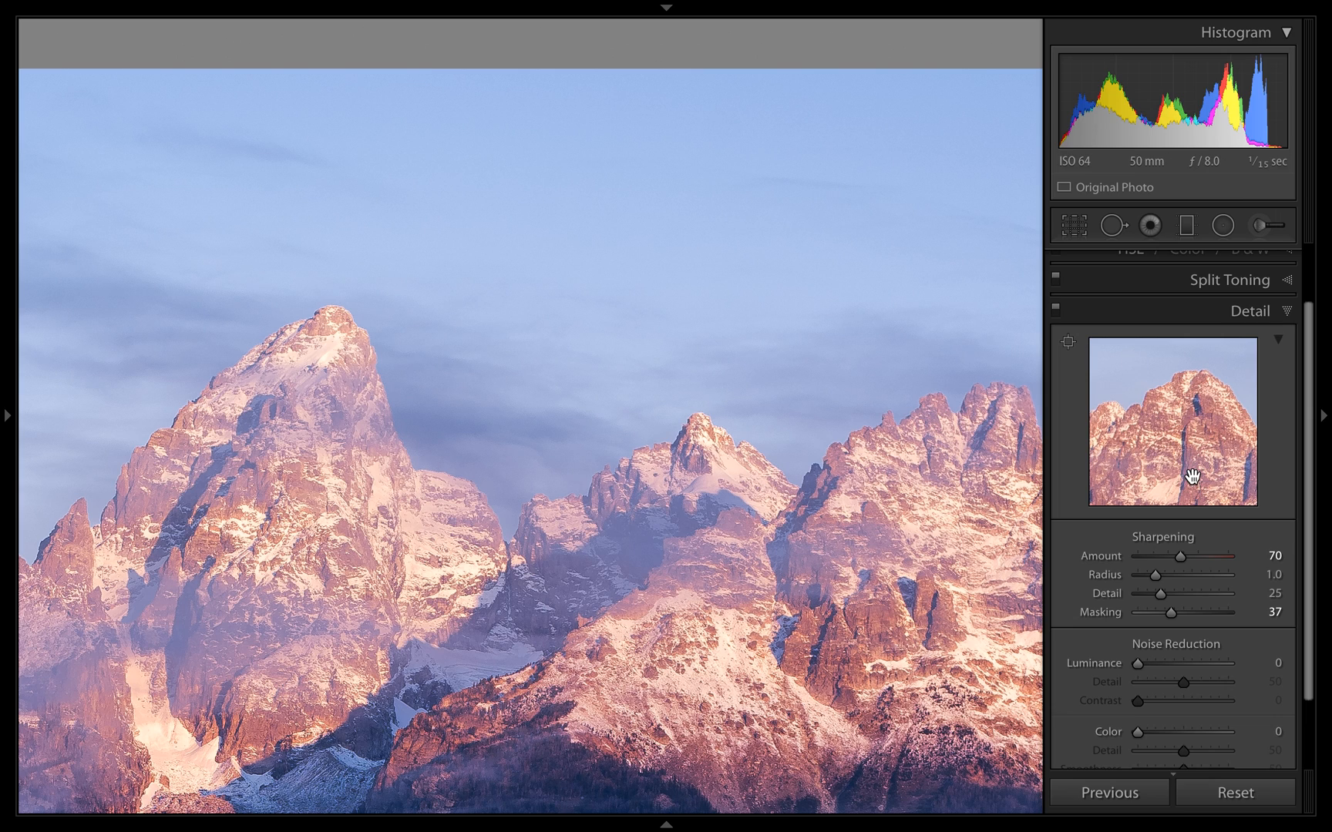
scroll(1248, 579, down, 3)
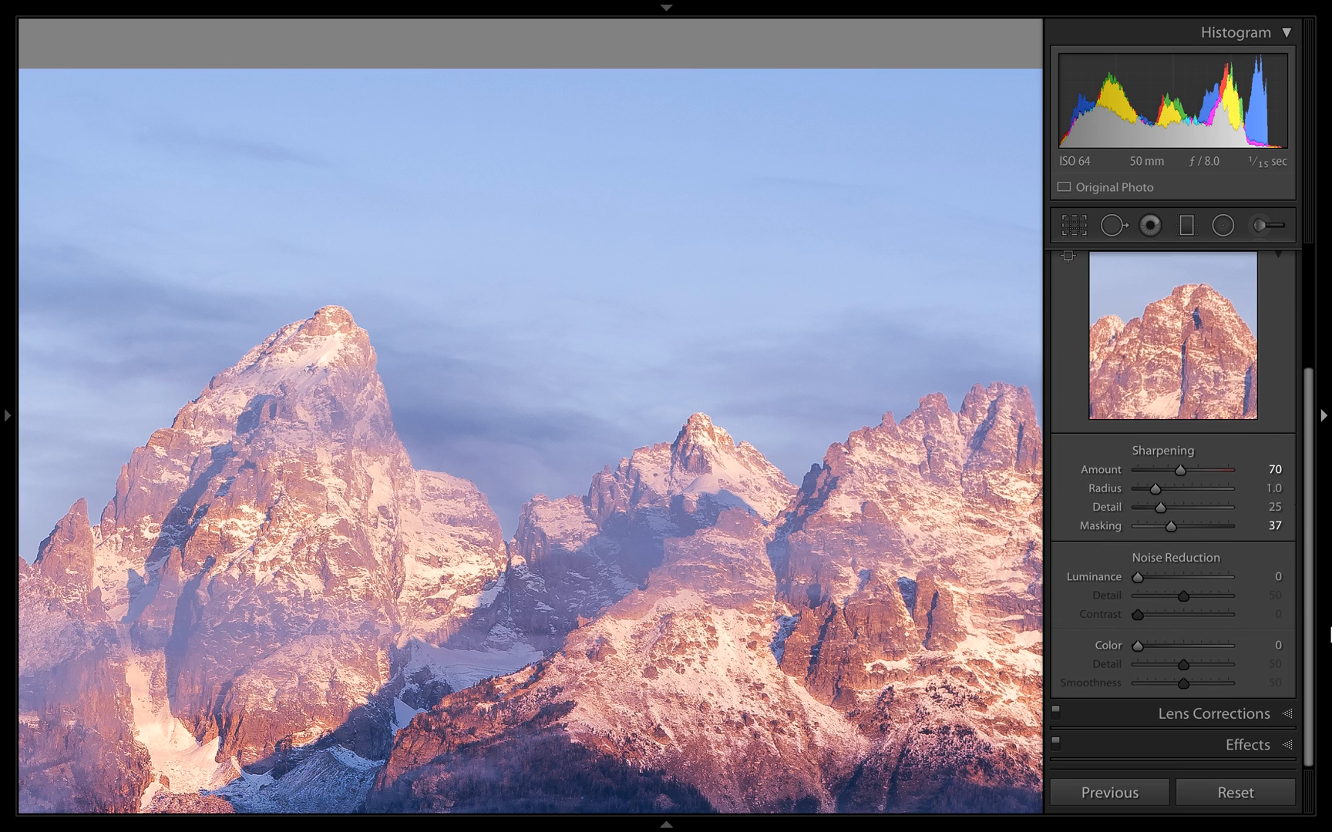
click(521, 135)
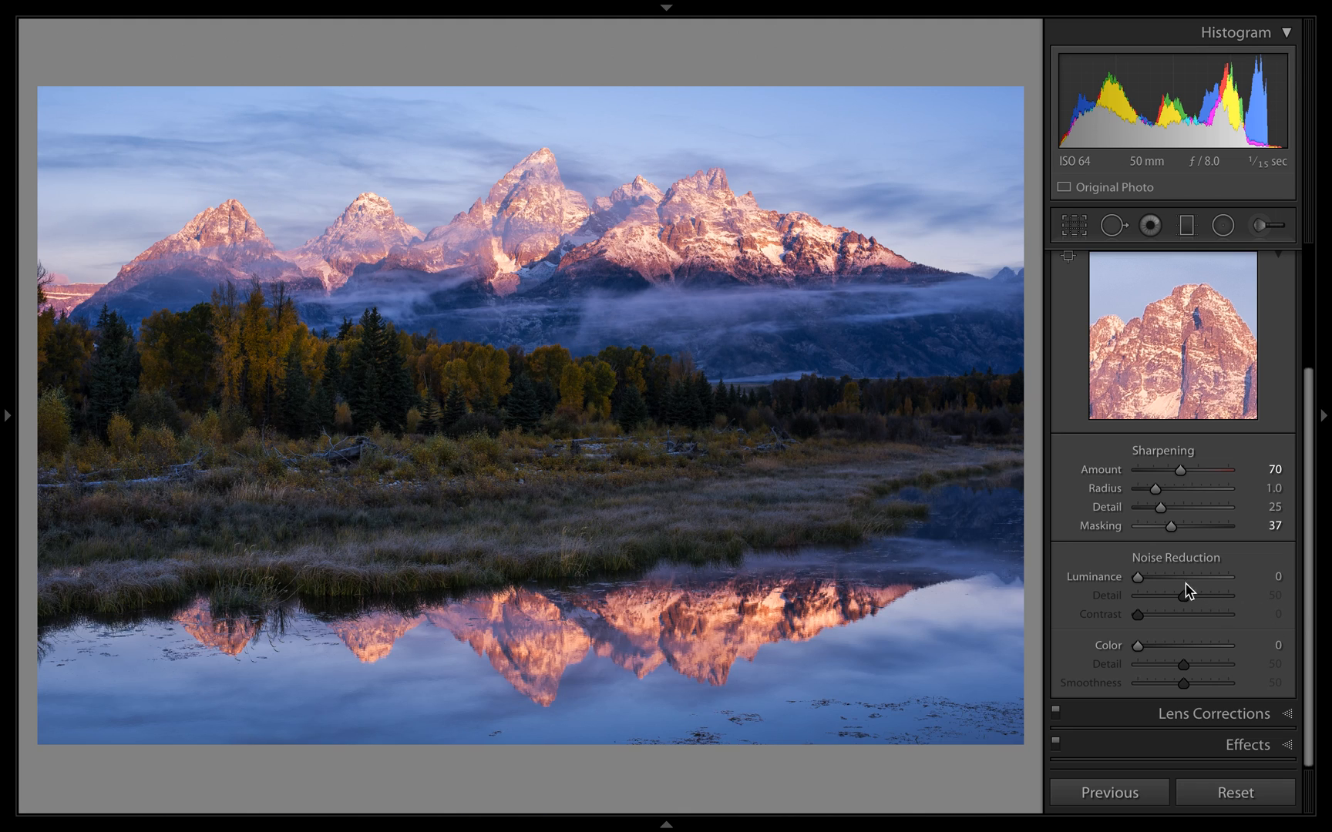
Try a Luminance noise reduction of 97, inspect the rock texture on the enlarged peaks, and reset Luminance to 0.
click(1109, 580)
click(586, 222)
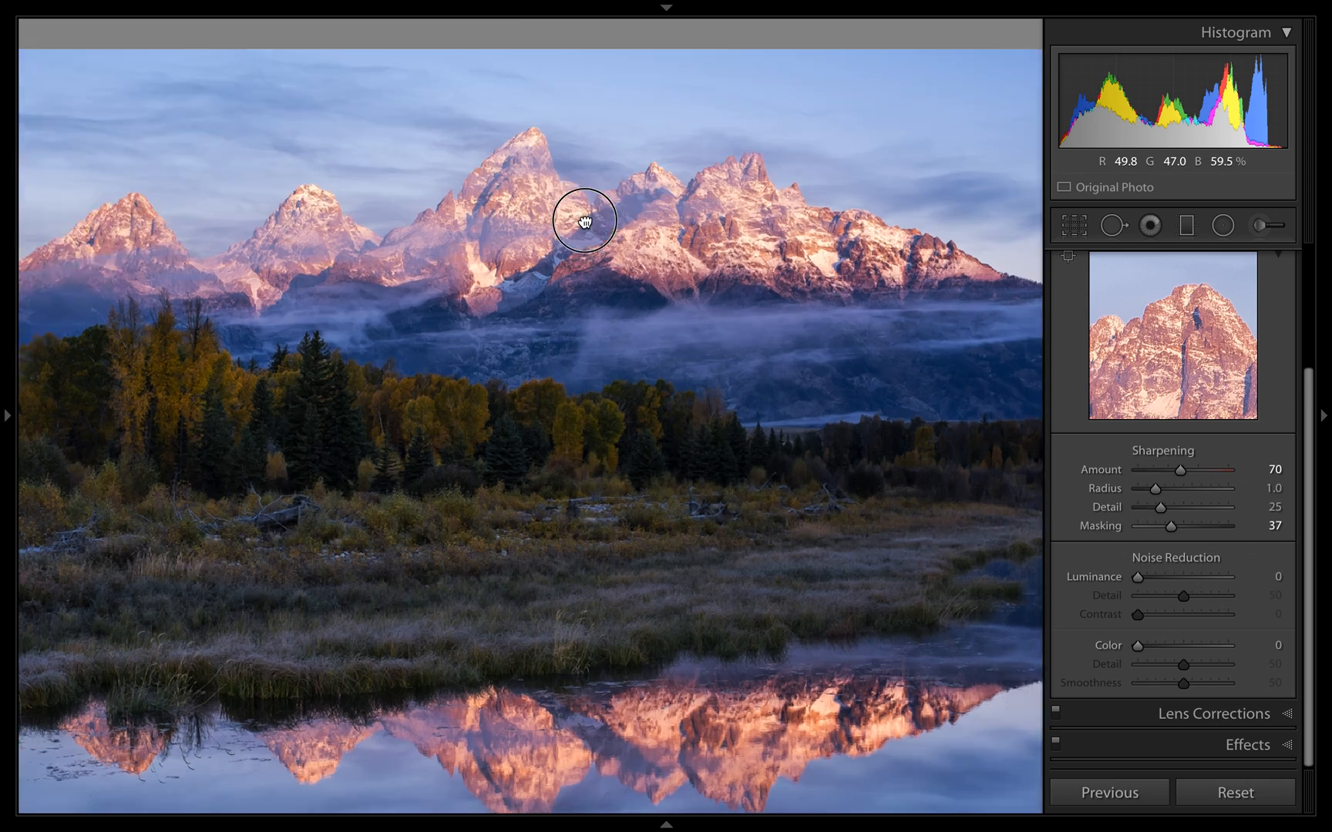
drag(586, 222, 648, 523)
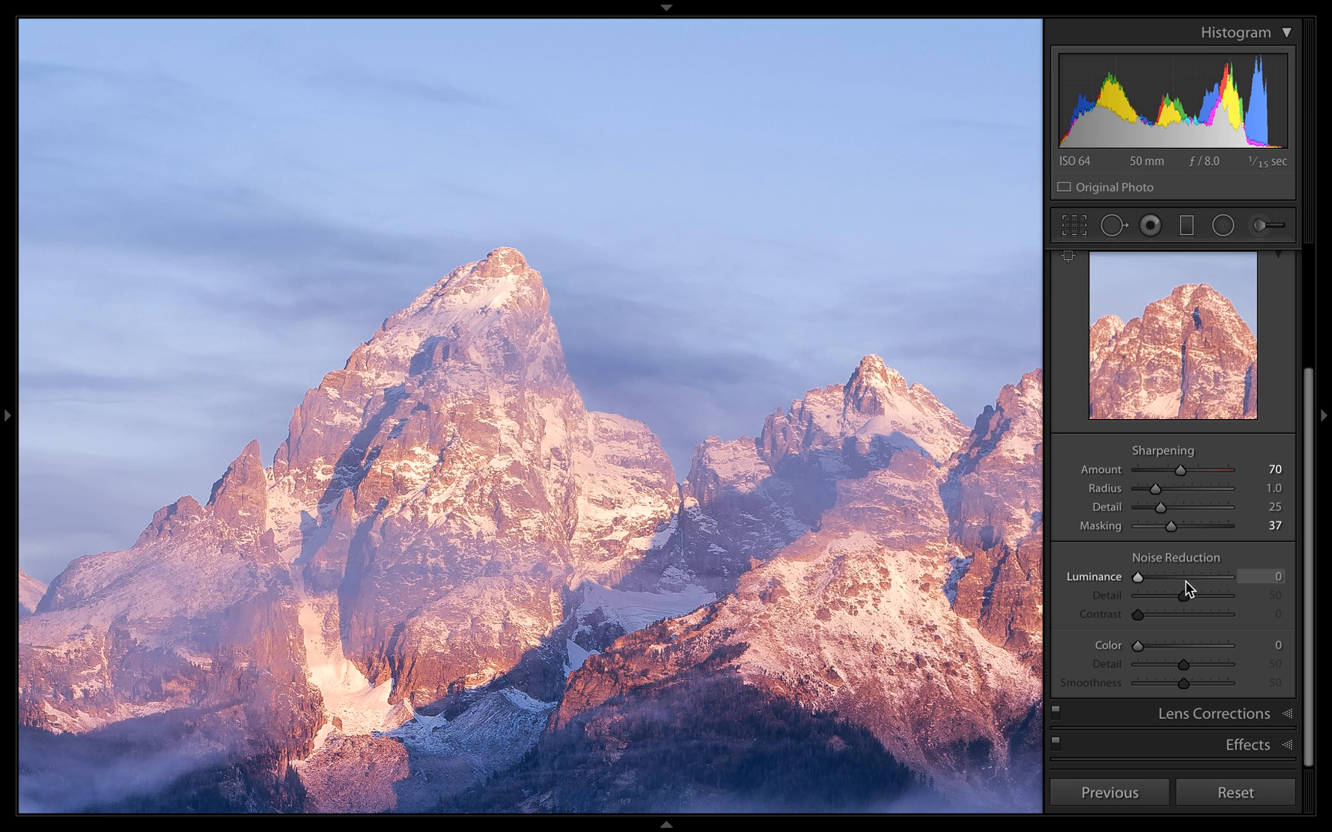
click(1225, 579)
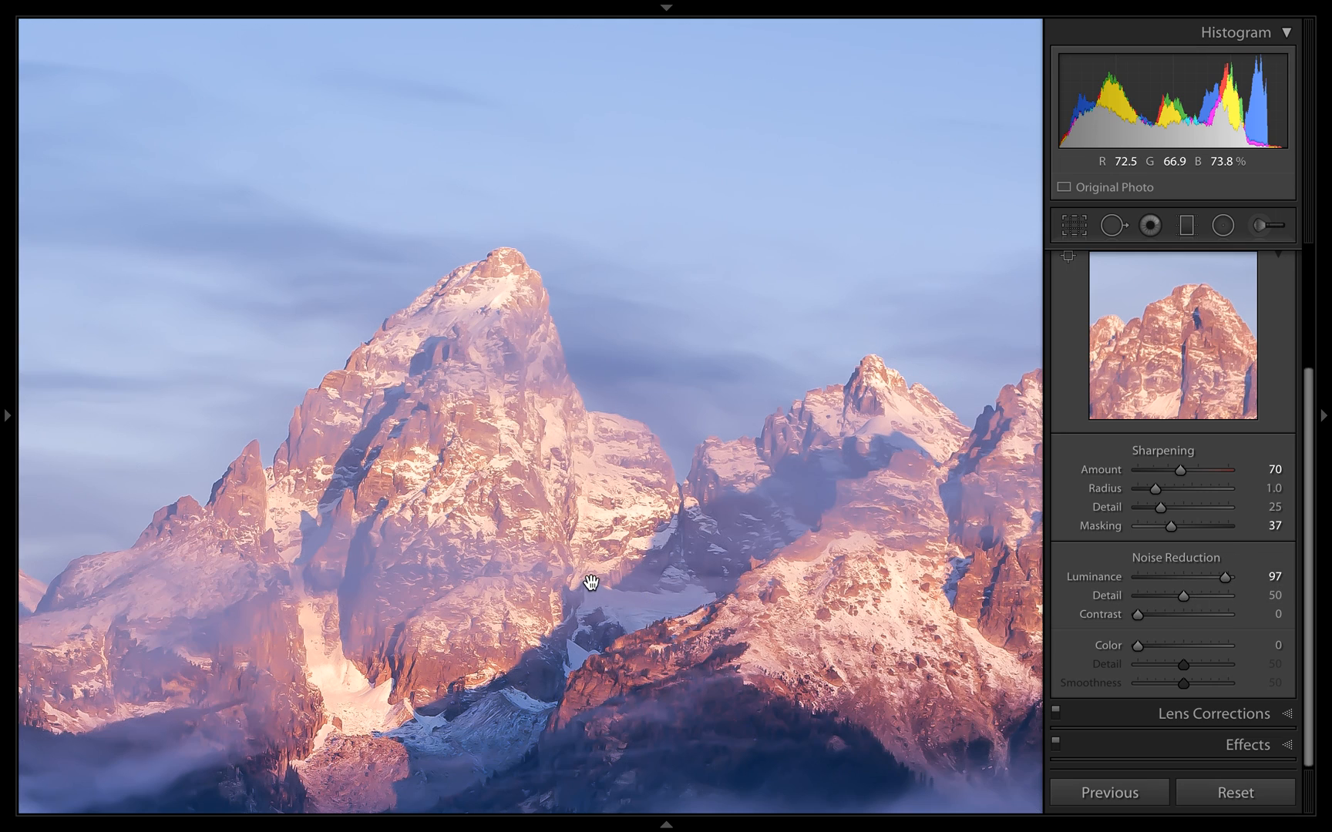
drag(591, 581, 318, 261)
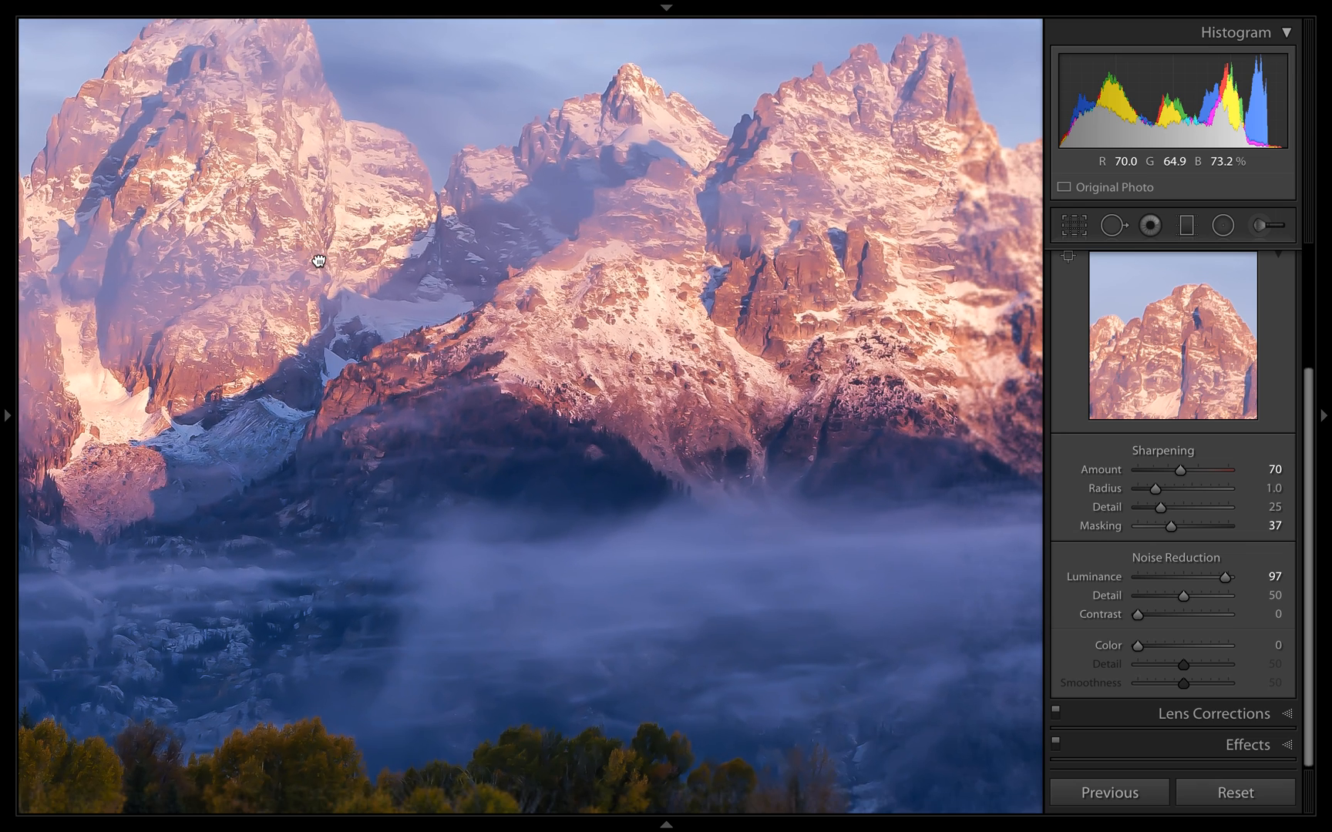
drag(846, 238, 656, 278)
double_click(1106, 577)
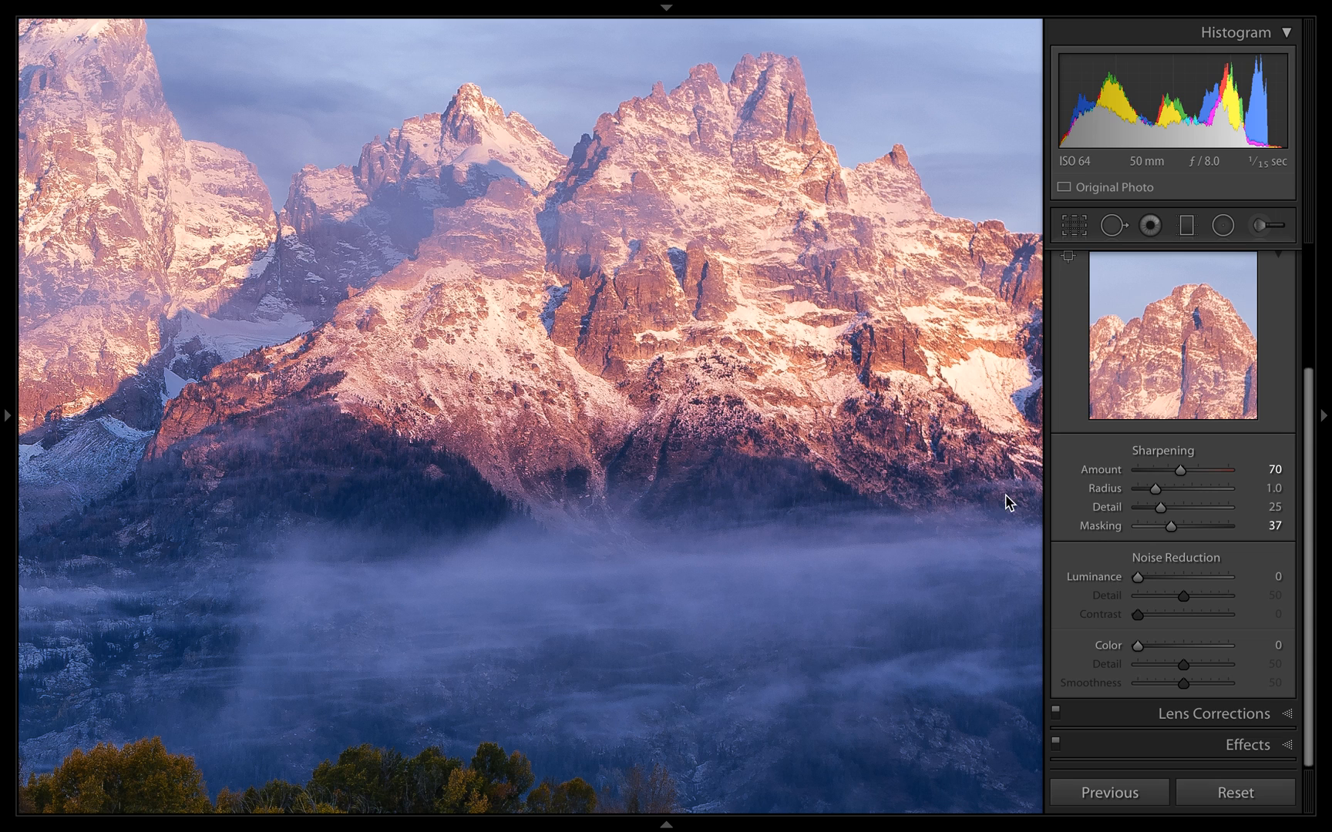
click(473, 530)
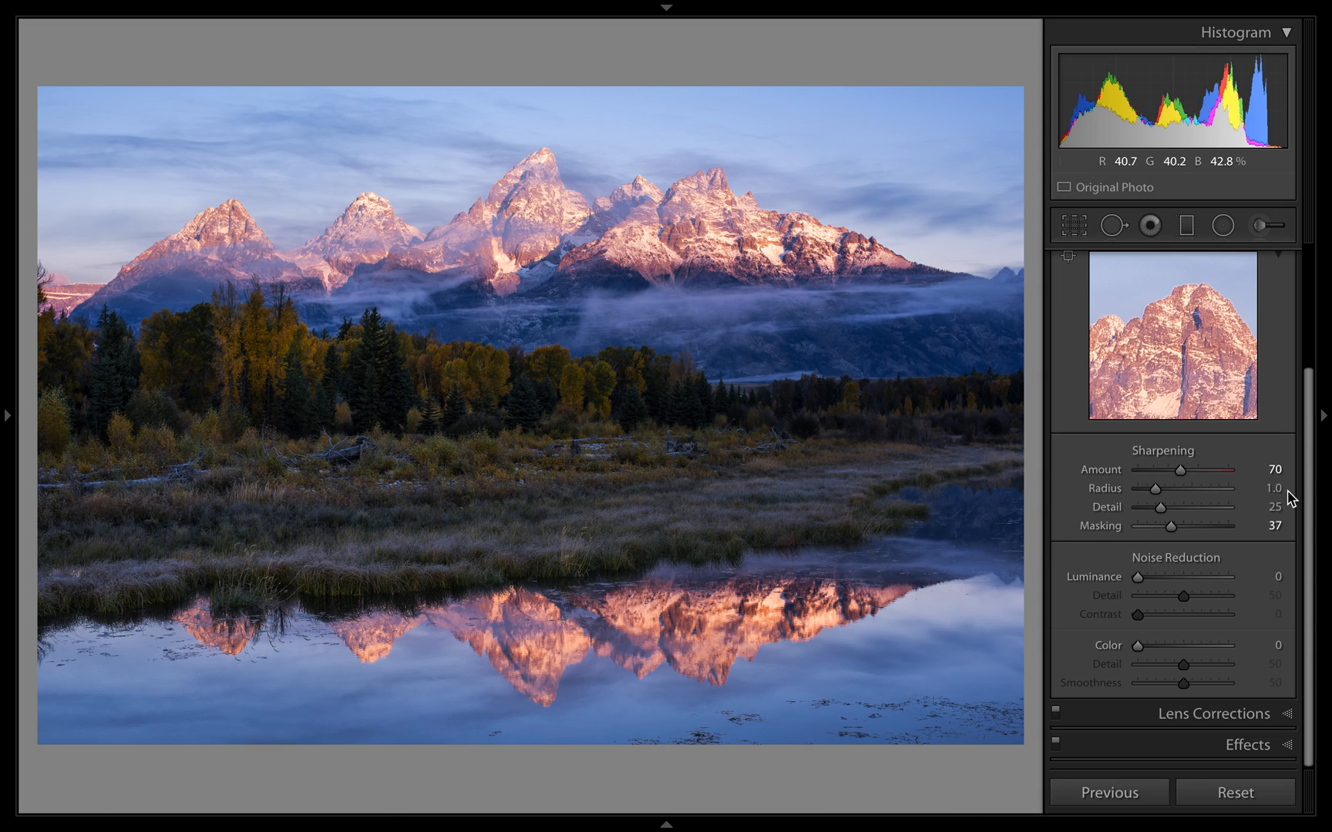
Look over the Adjustment Brush settings, reduce the brush size to 17, and close the brush without painting.
click(1273, 228)
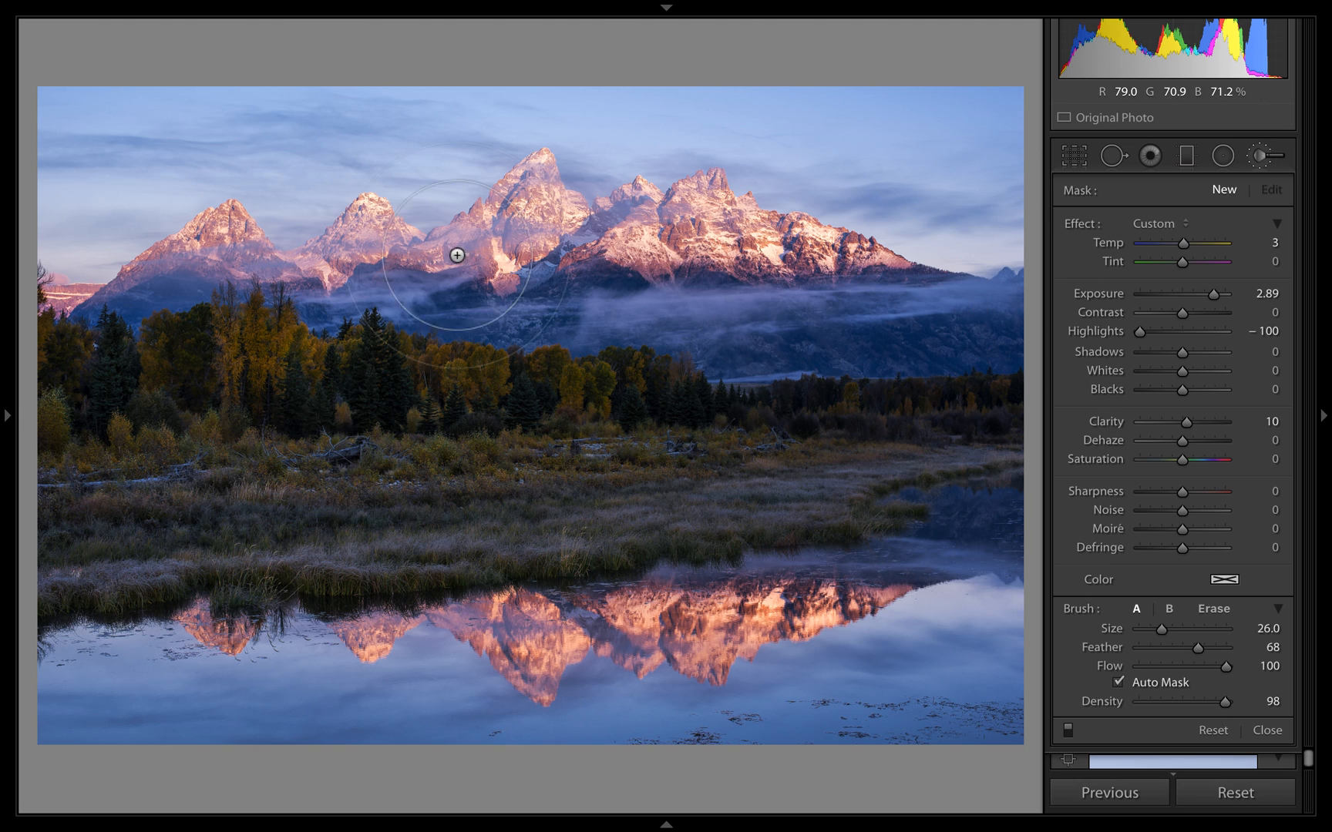
scroll(347, 318, down, 9)
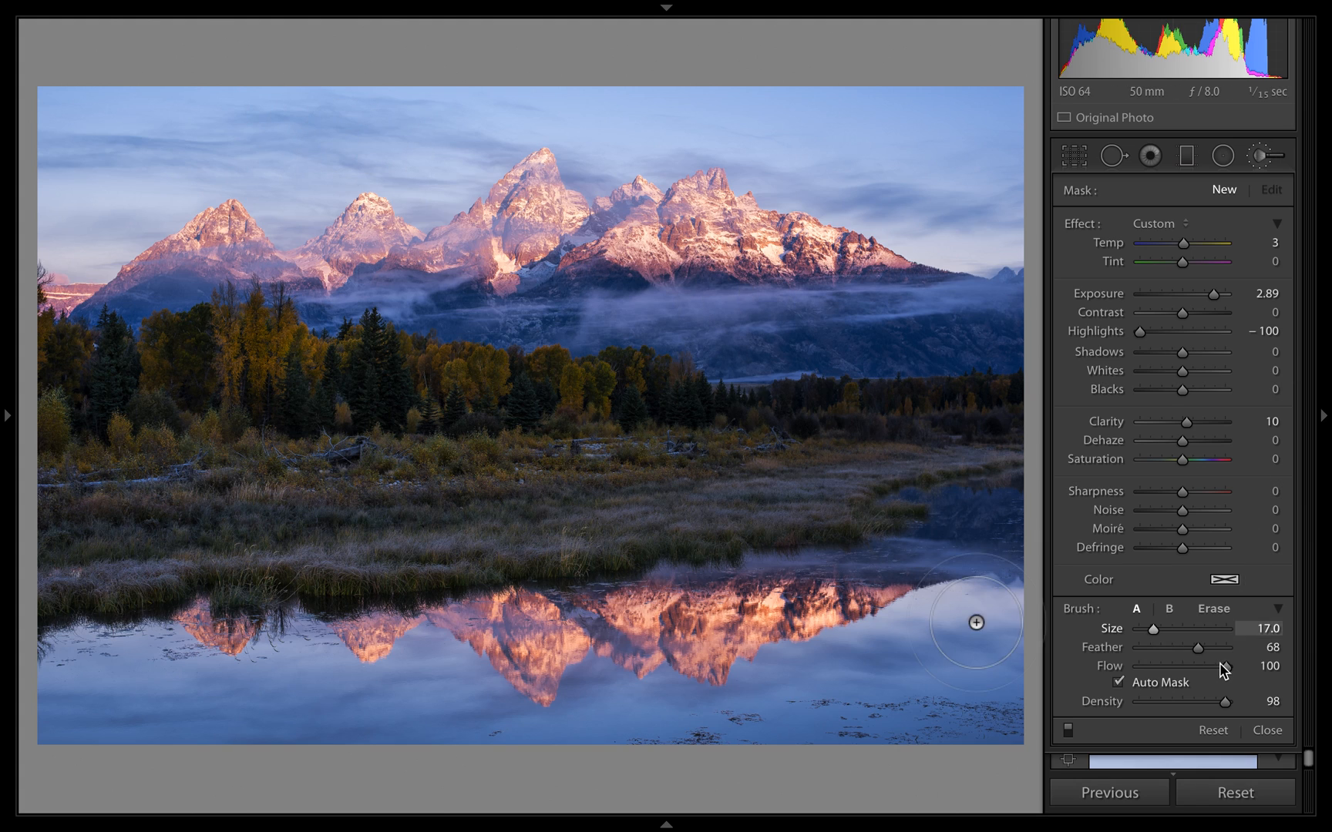
click(1266, 732)
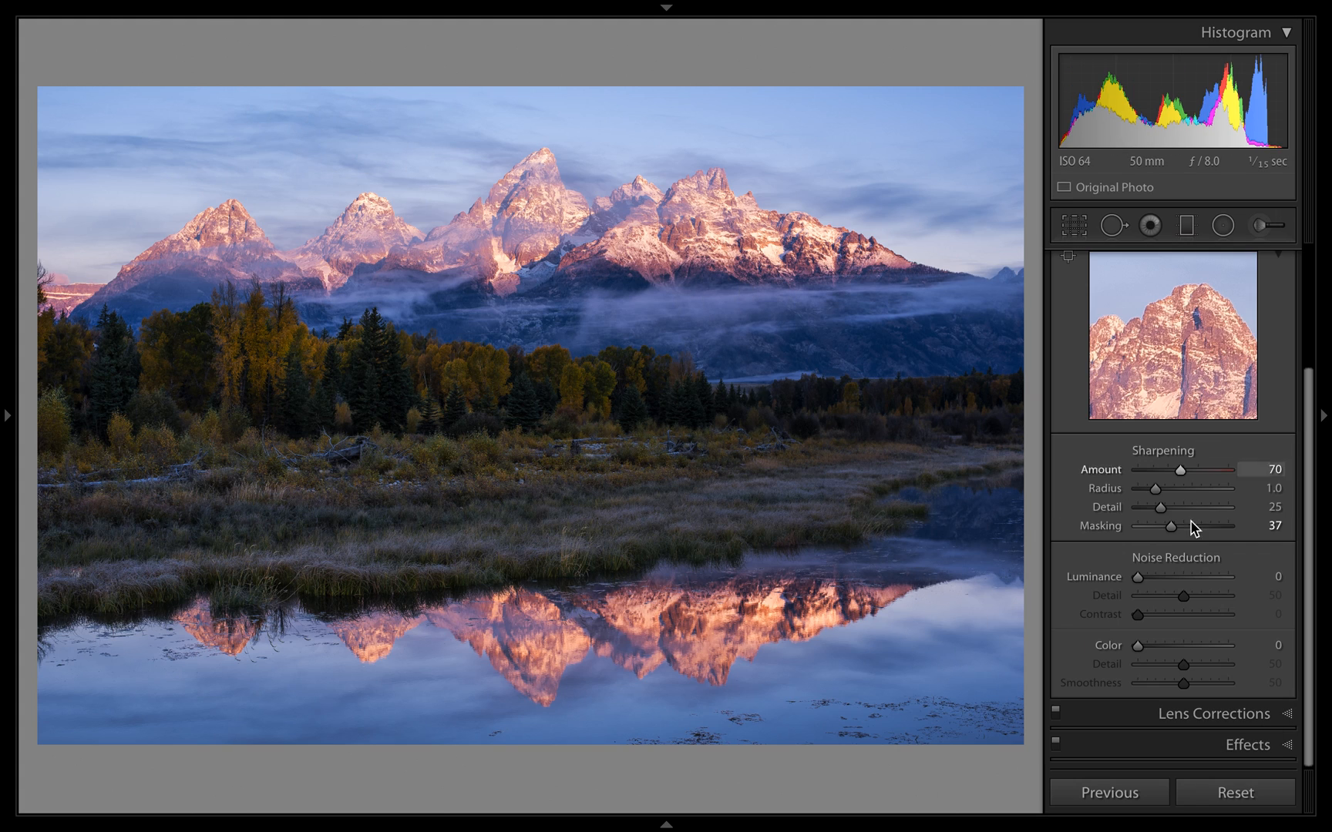
Go back over the Detail settings and collapse them.
scroll(1190, 408, up, 1)
scroll(1190, 416, up, 3)
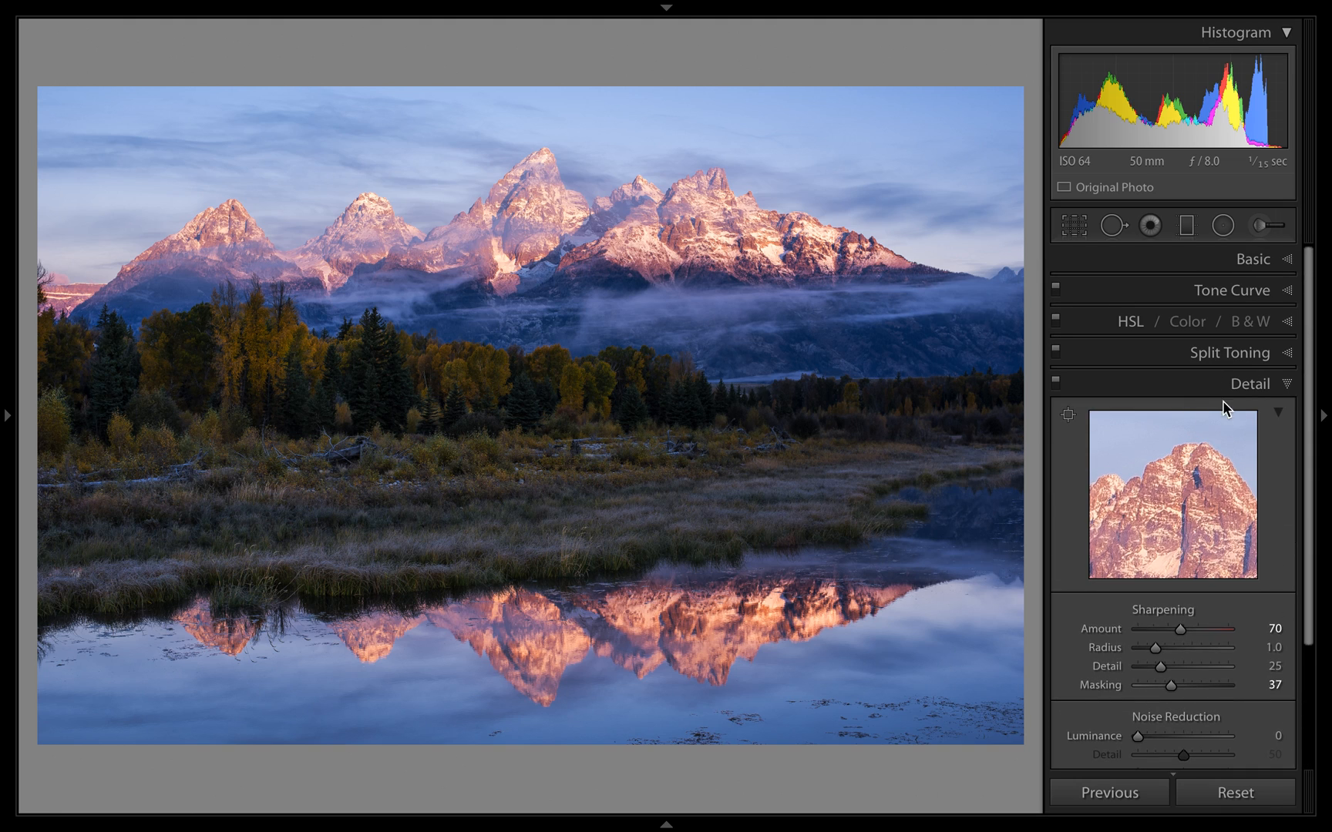
click(1254, 384)
click(1256, 387)
scroll(1233, 425, down, 4)
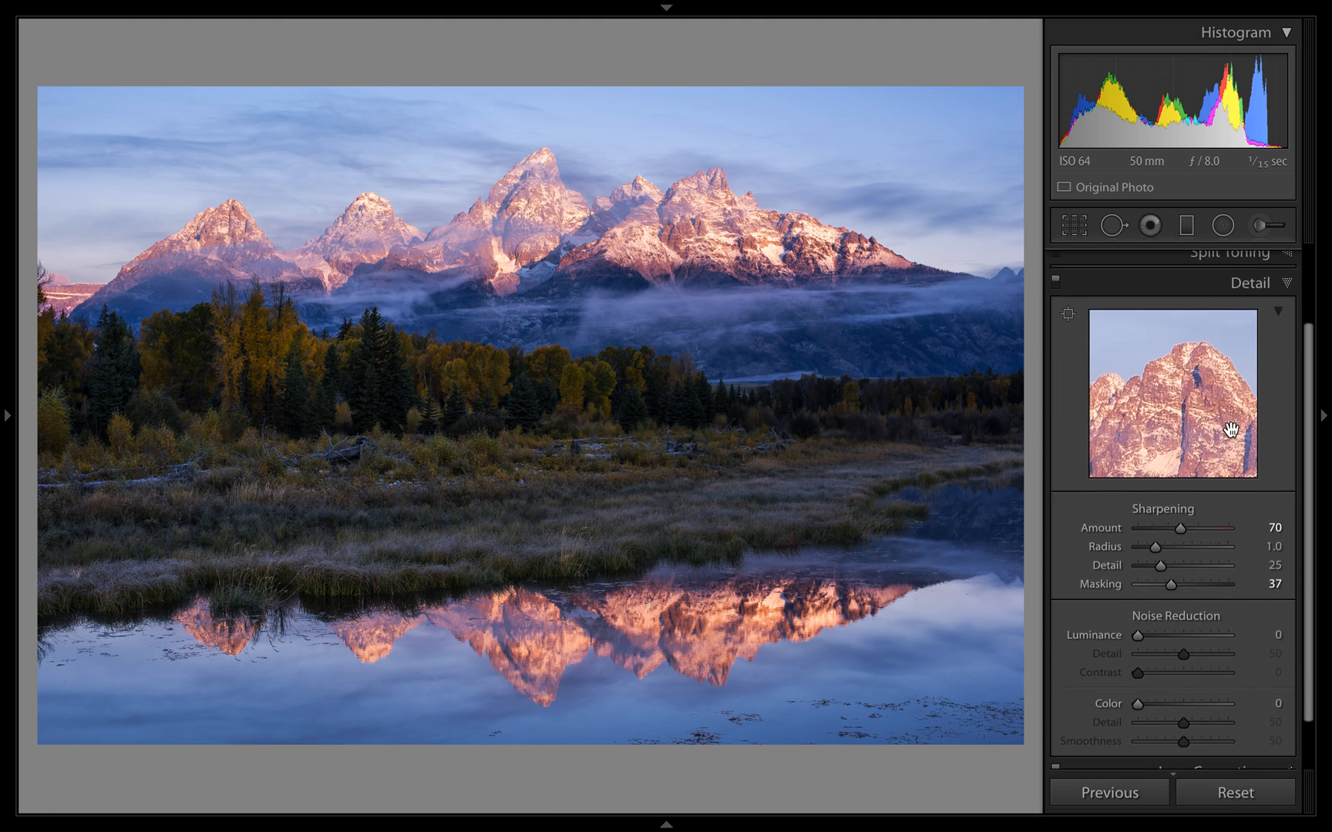
scroll(1225, 443, up, 4)
click(1250, 388)
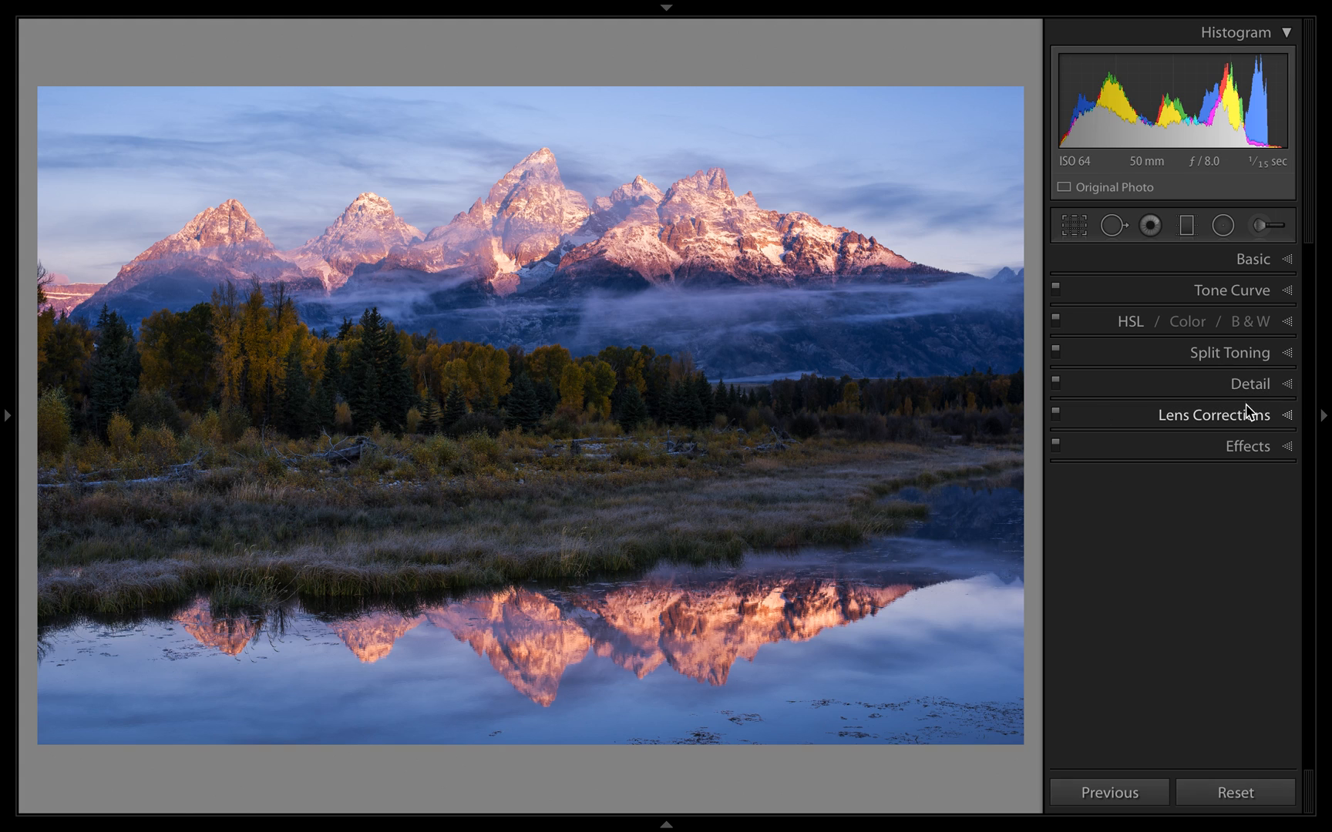
Expand the Lens Corrections settings and compare the mountain lake photo with profile corrections enabled and disabled.
click(1238, 414)
scroll(1200, 499, down, 1)
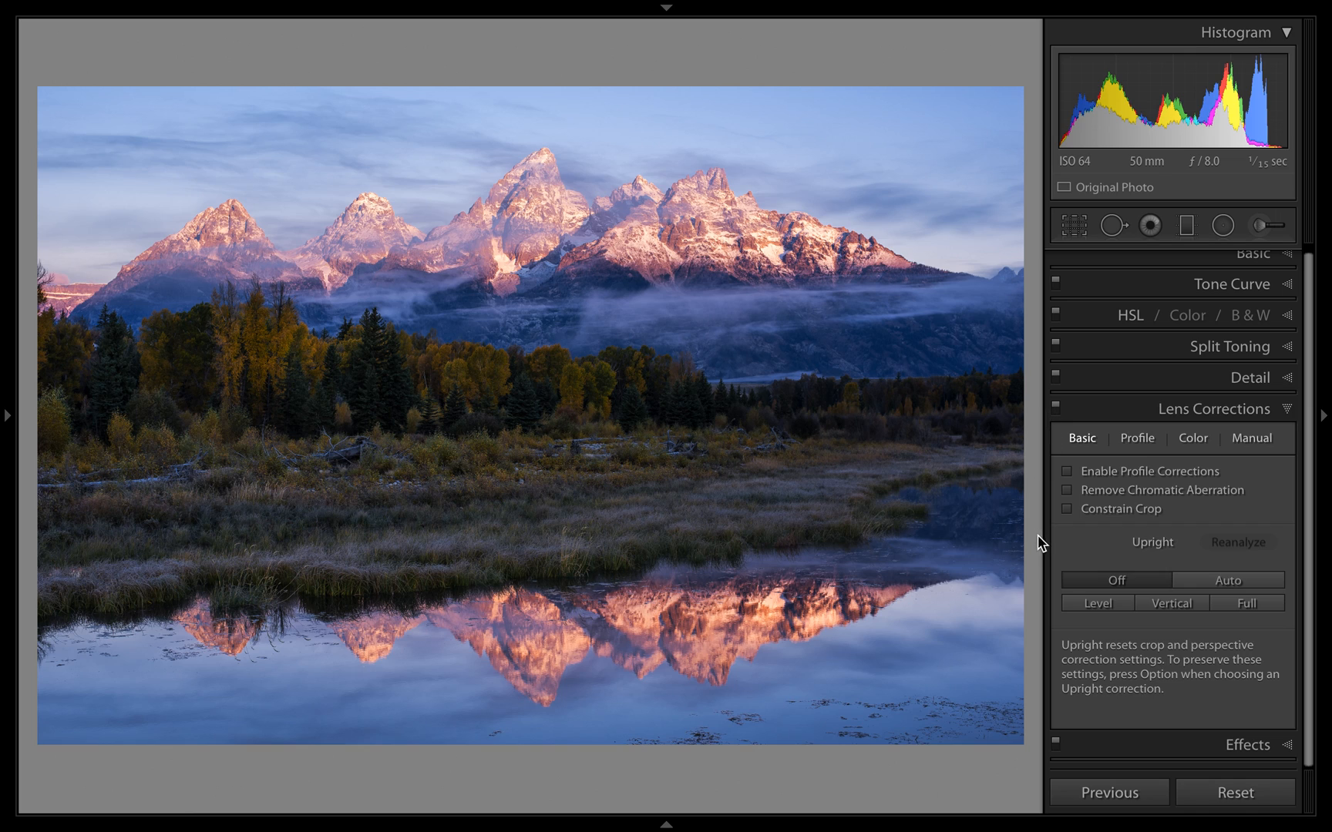
click(1130, 476)
click(1127, 472)
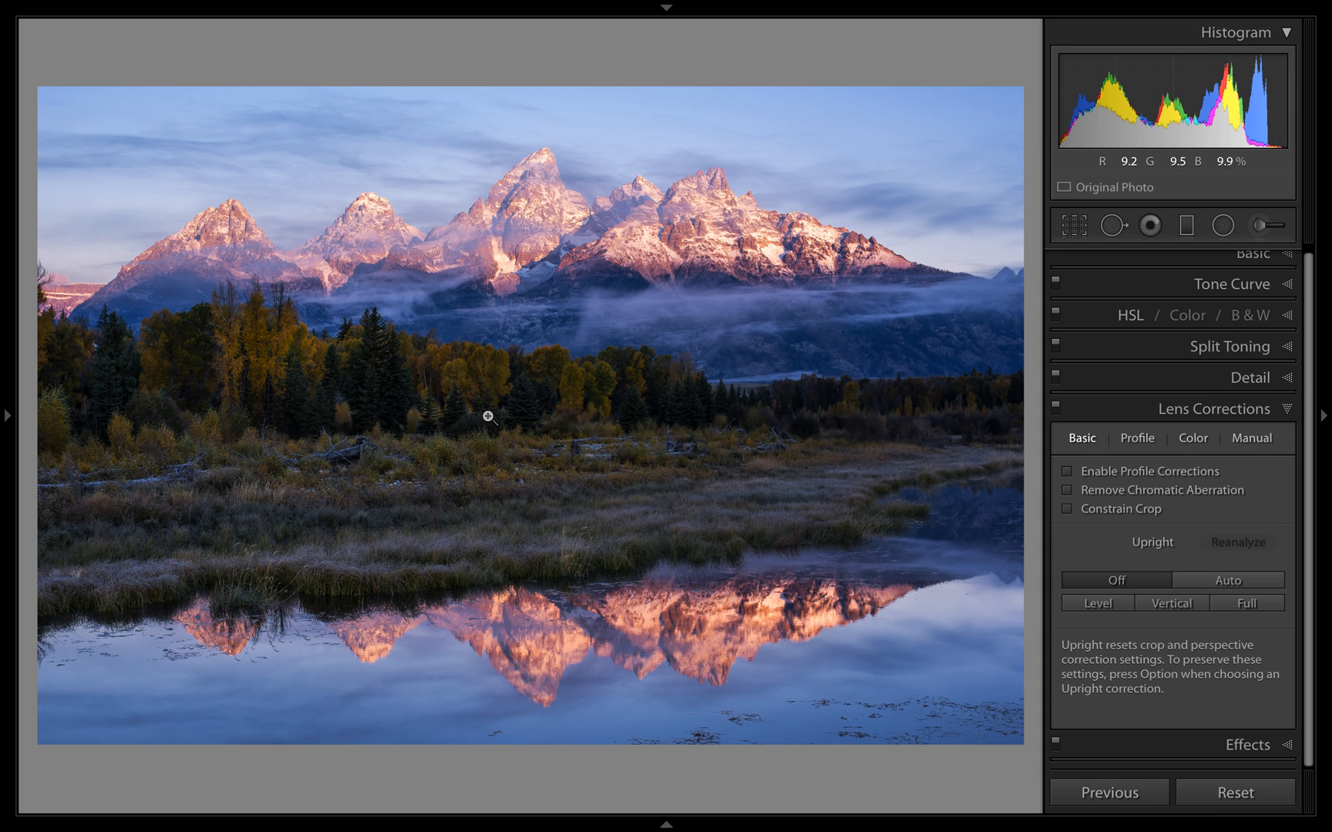
Find the twisted tree photo DSC_3656-Edit.tif in the 2015 folder and open it for developing.
key(g)
click(154, 275)
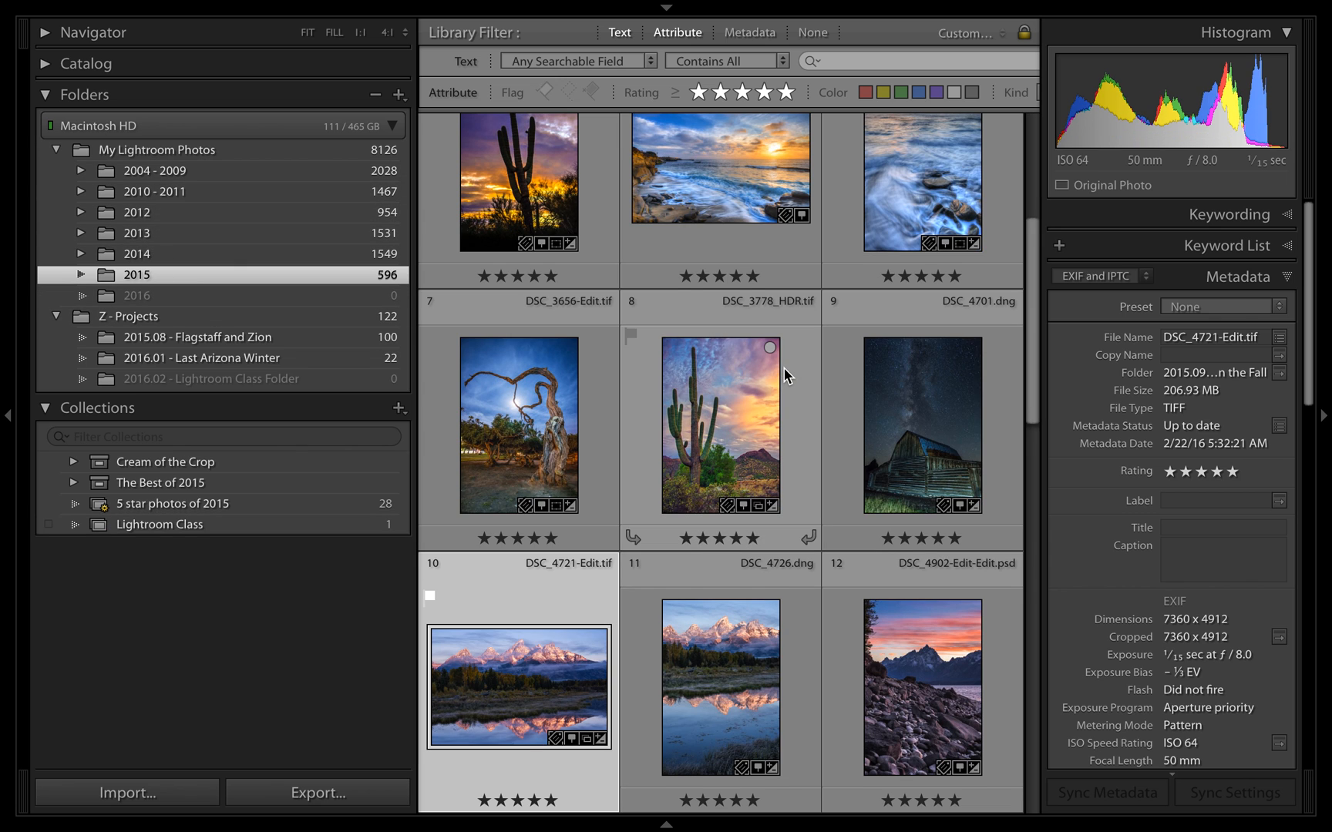
scroll(784, 367, down, 1)
scroll(784, 367, up, 4)
scroll(781, 374, down, 6)
double_click(548, 274)
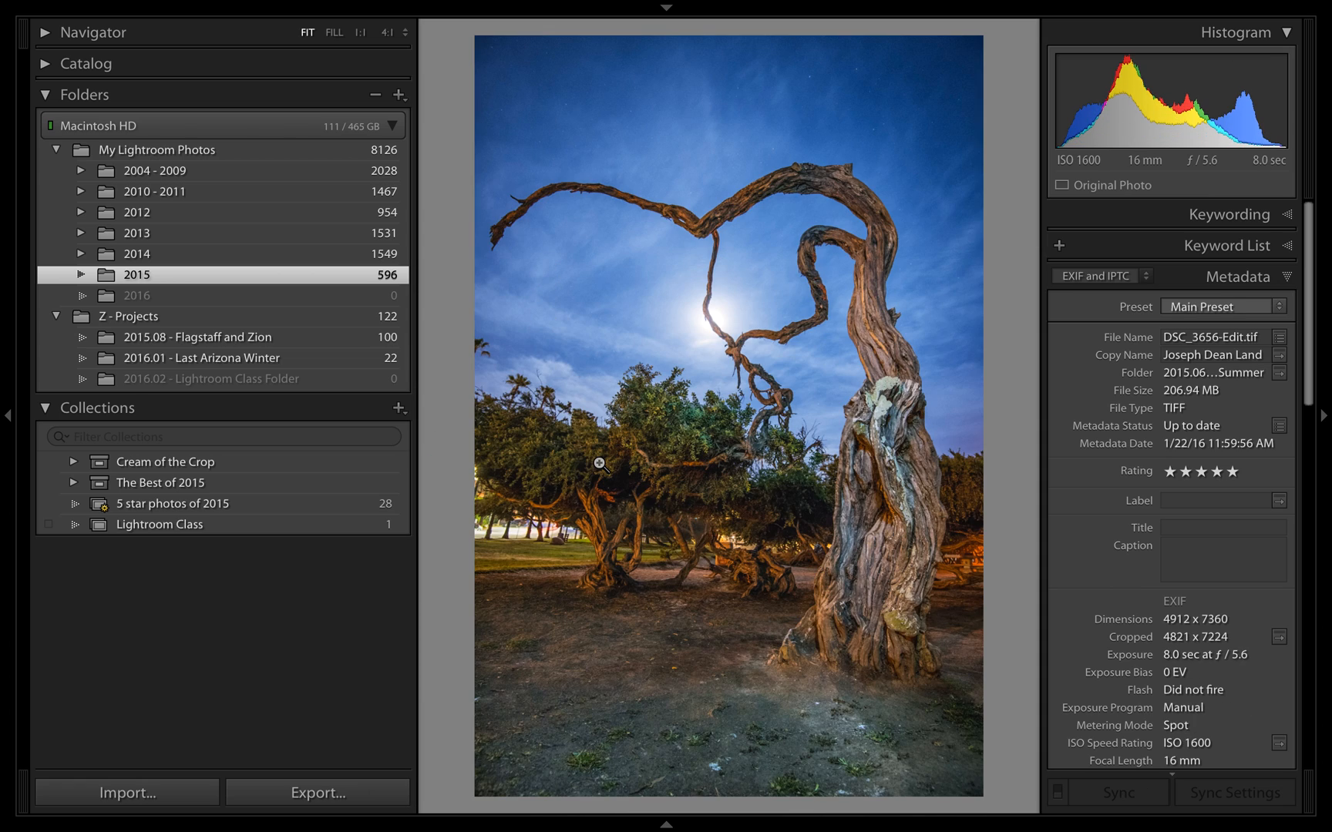
key(d)
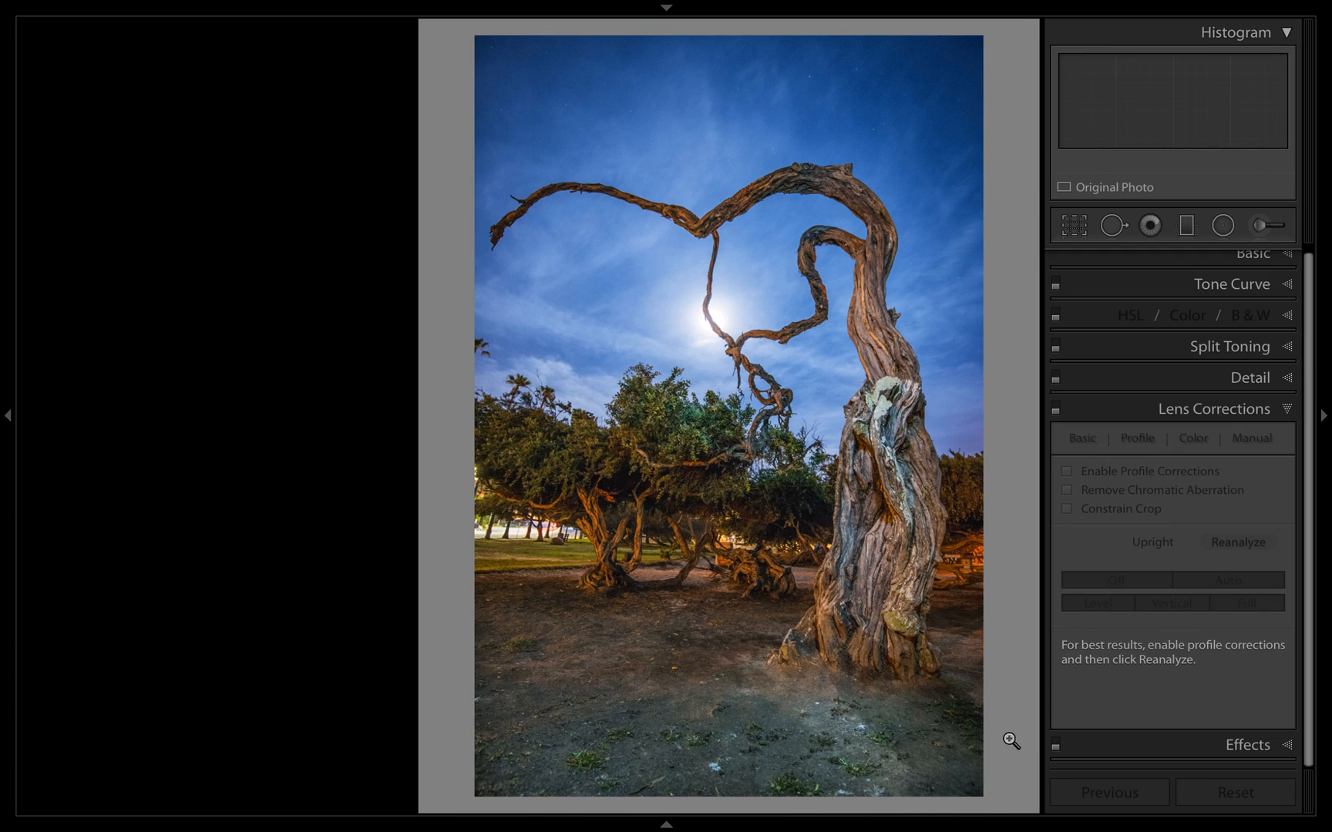
Compare the twisted tree photo with profile corrections enabled and disabled, leaving them disabled.
click(1098, 476)
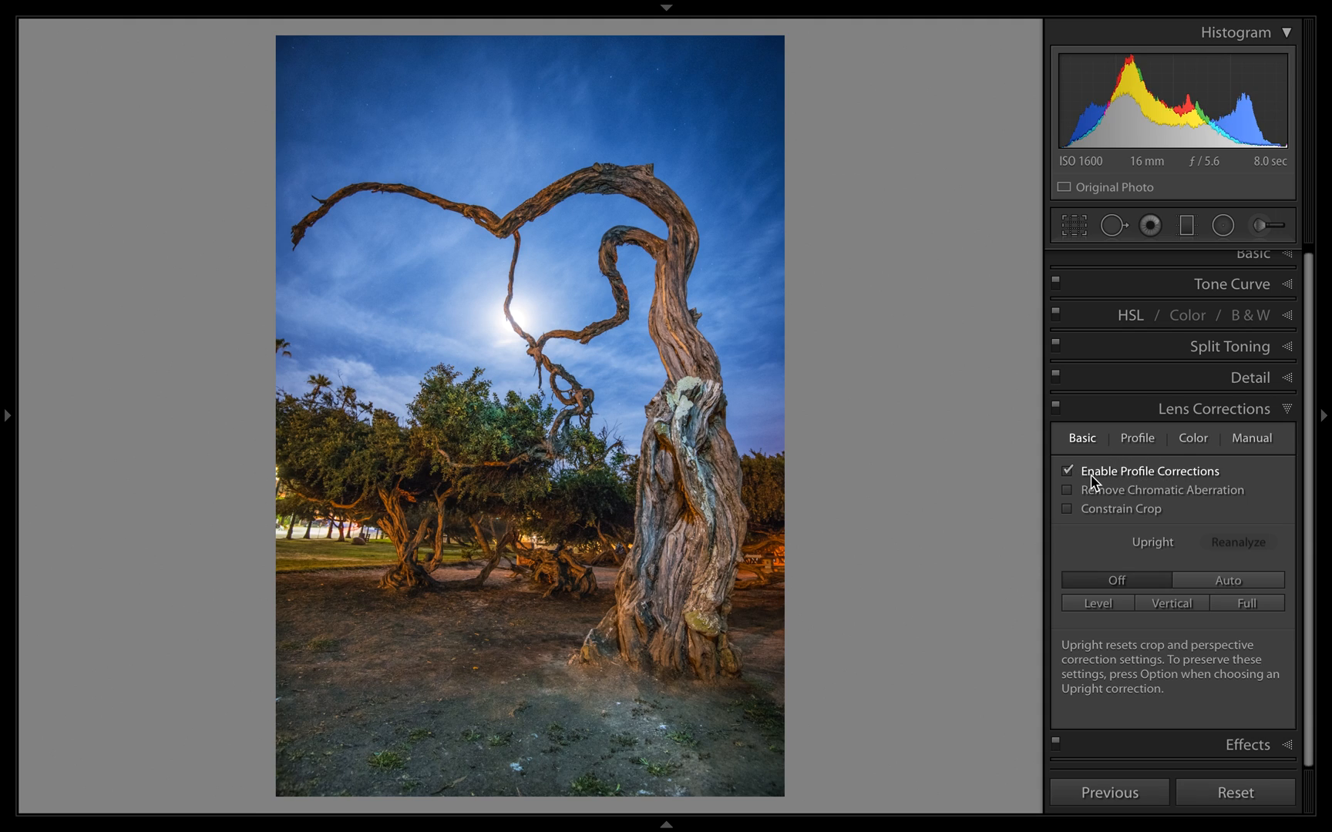
click(1092, 478)
click(1092, 478)
click(1091, 478)
Open the night canal photo DSC_0957.dng for developing and compare it with profile corrections enabled and disabled.
key(g)
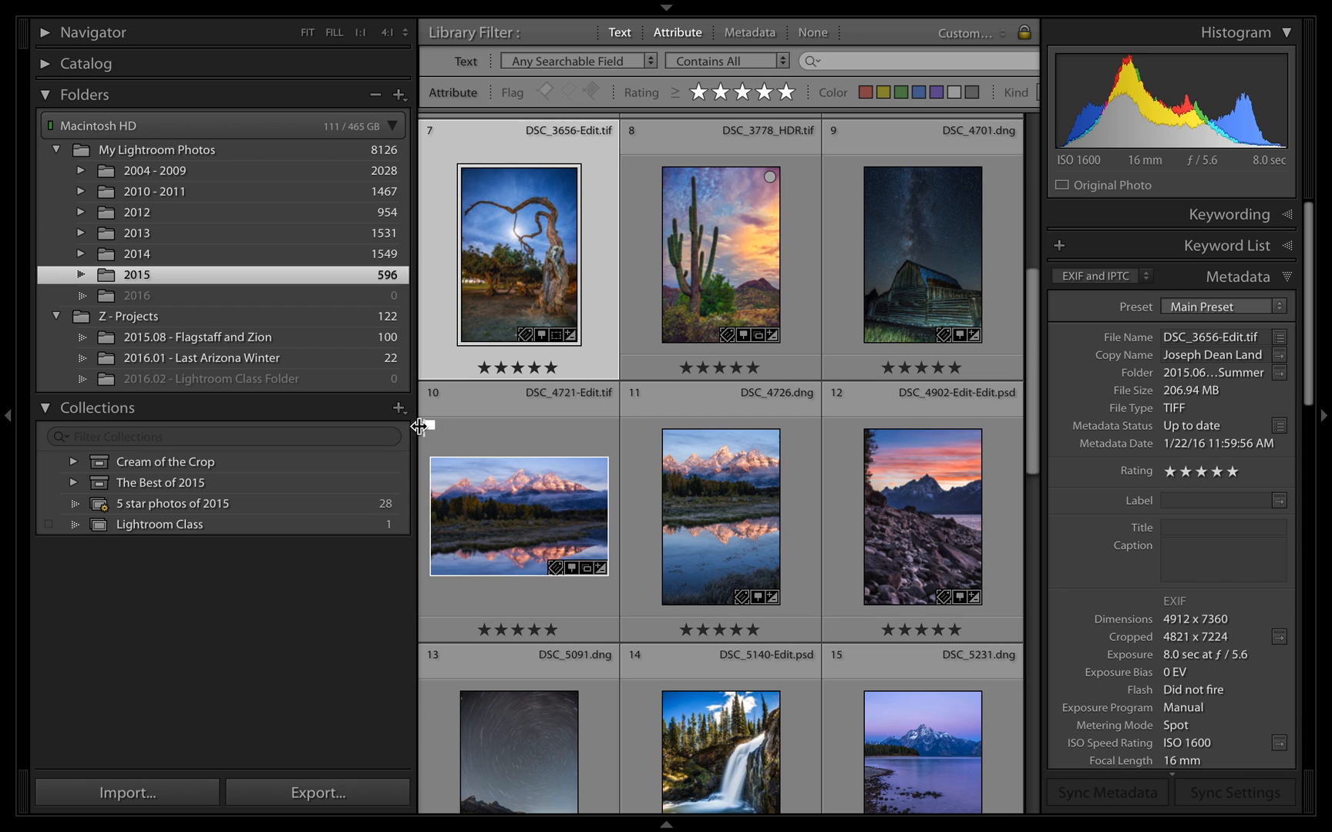
scroll(722, 485, down, 10)
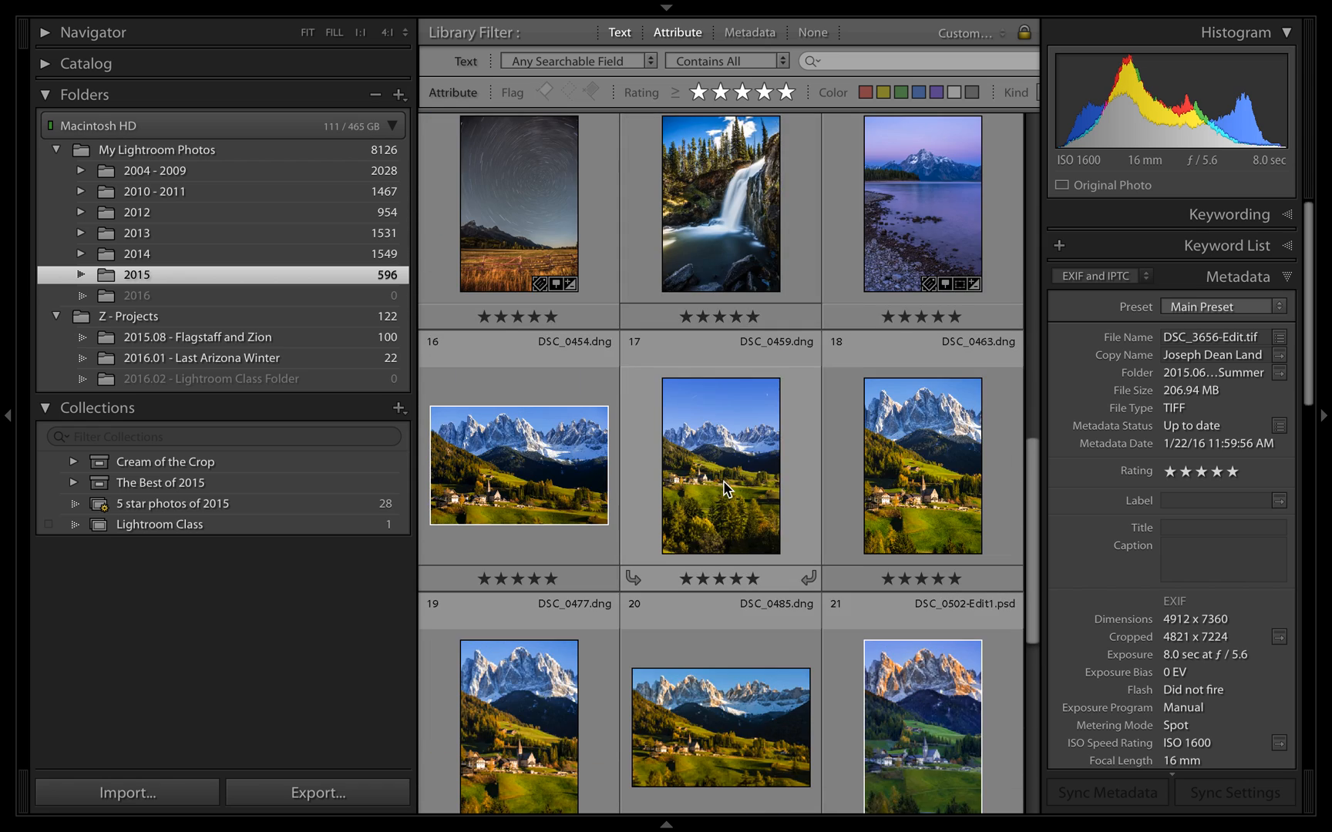
scroll(723, 485, down, 3)
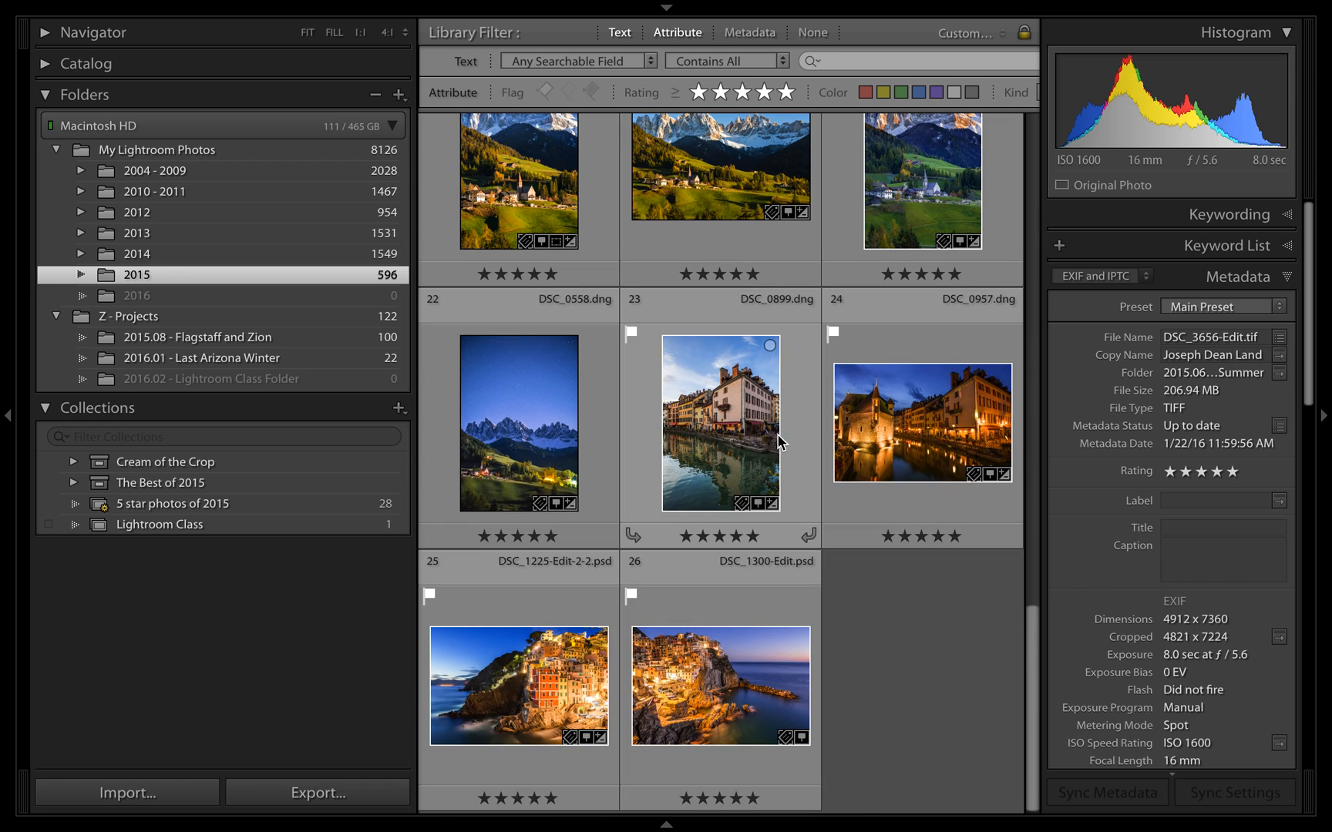
double_click(916, 441)
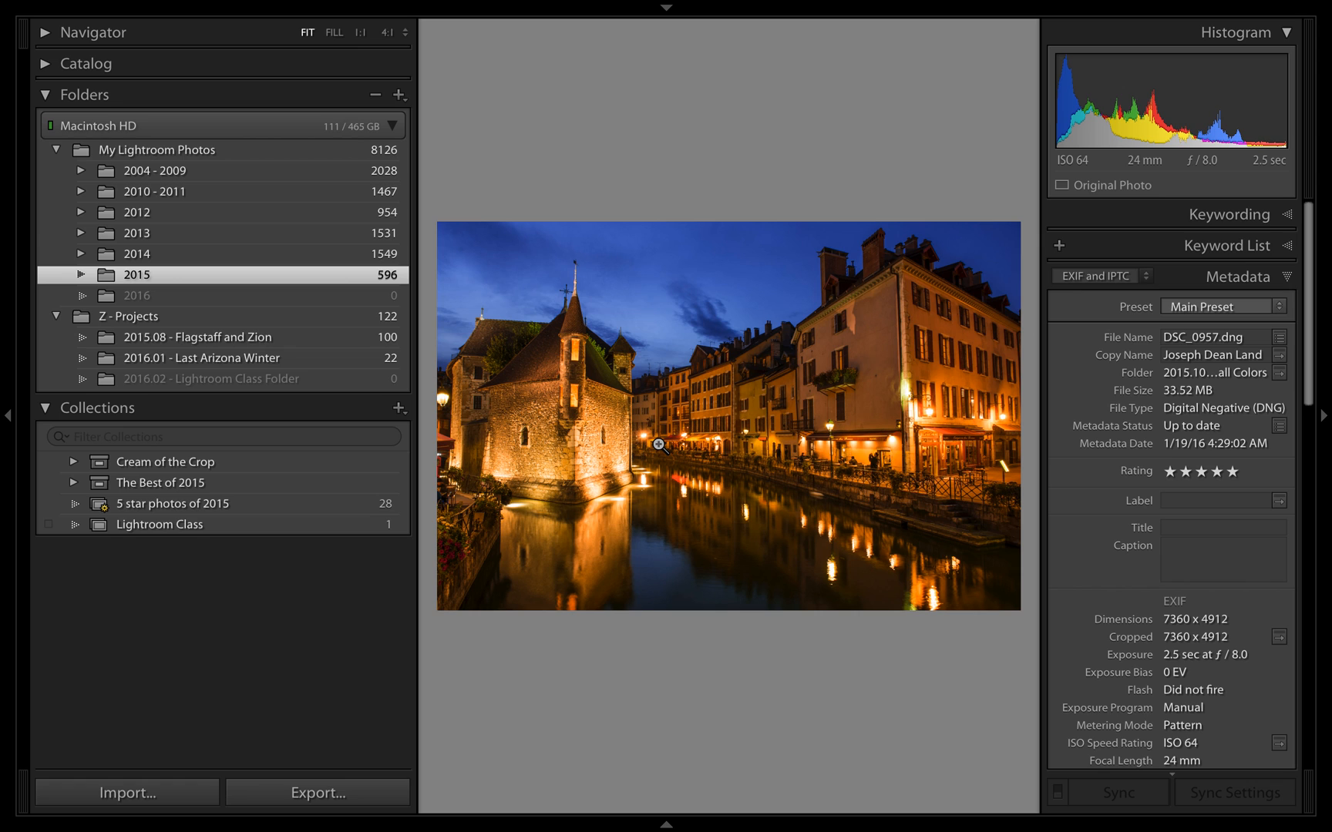
key(d)
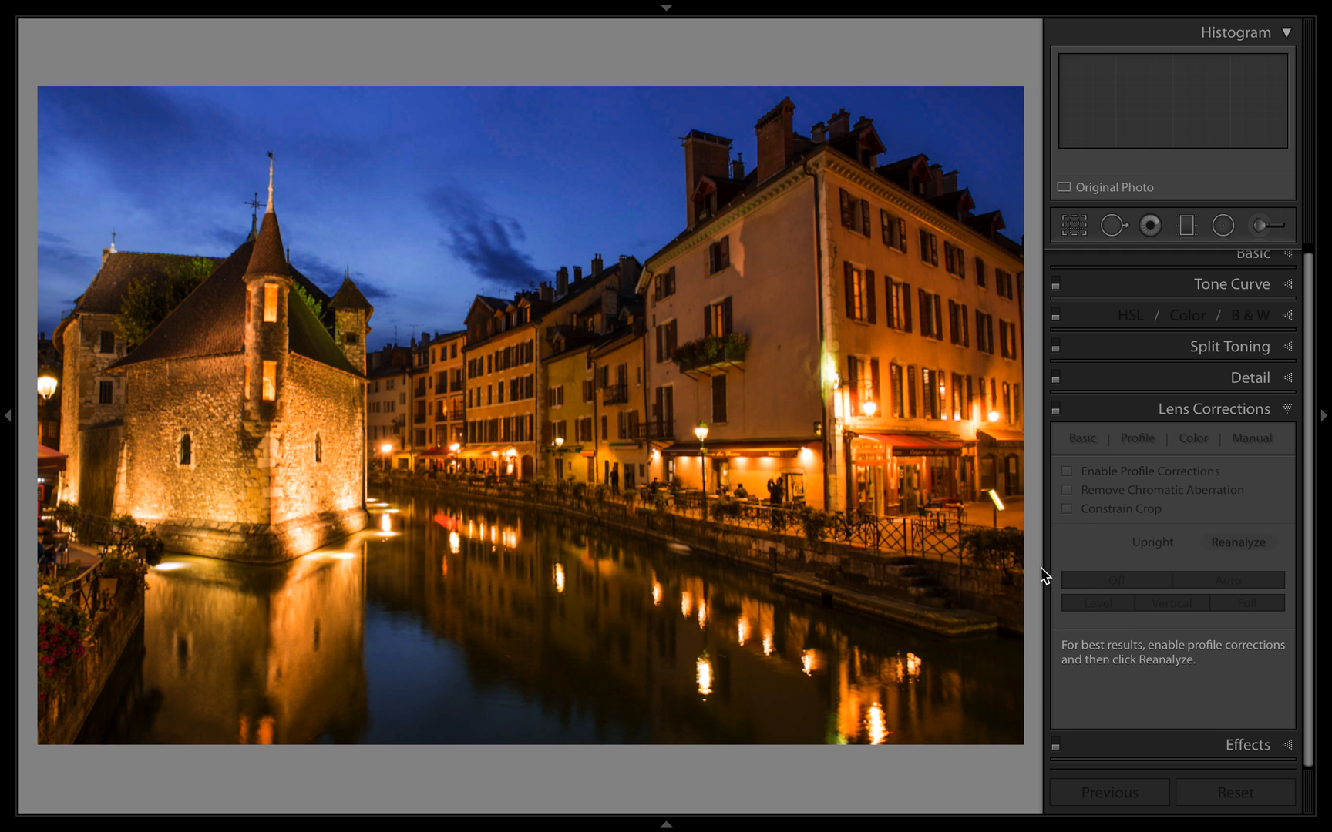
click(1065, 471)
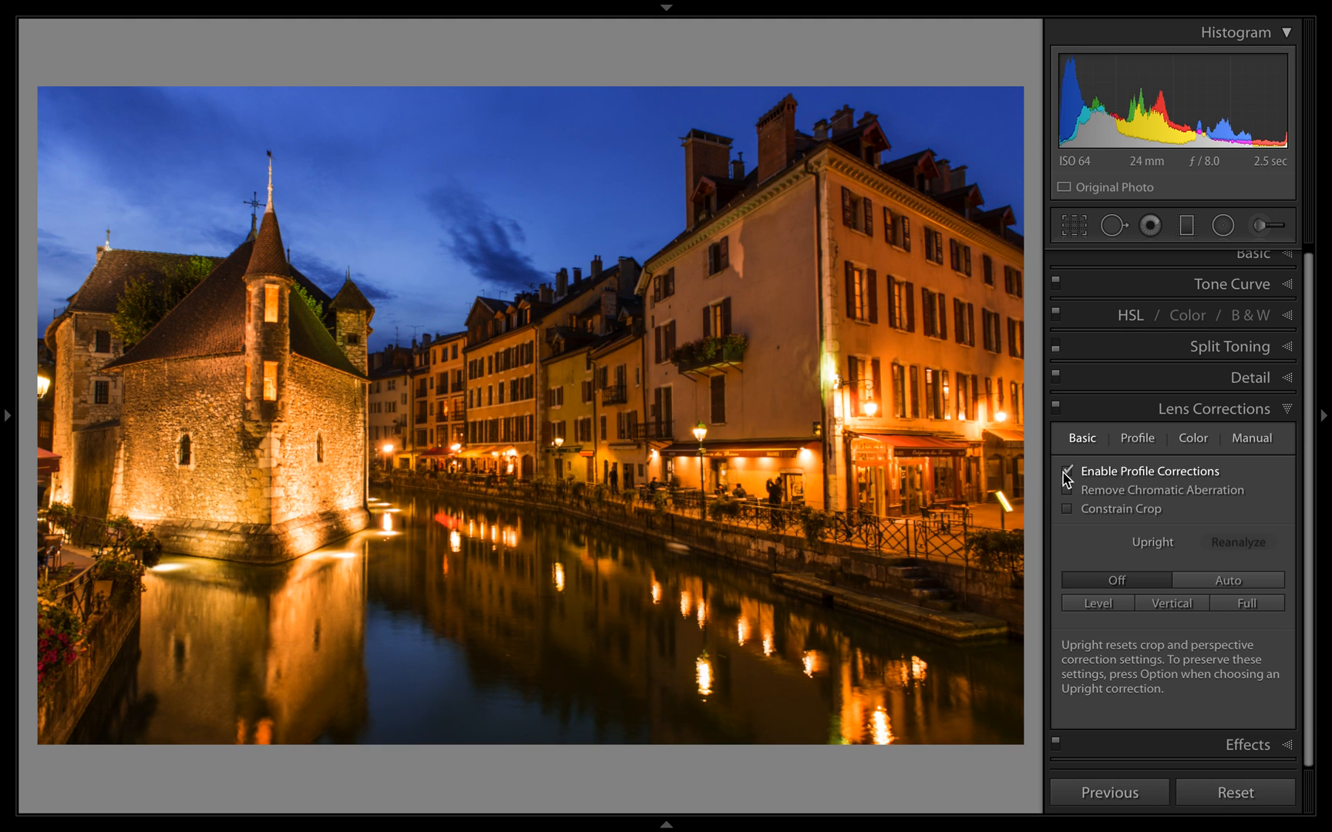
click(1067, 471)
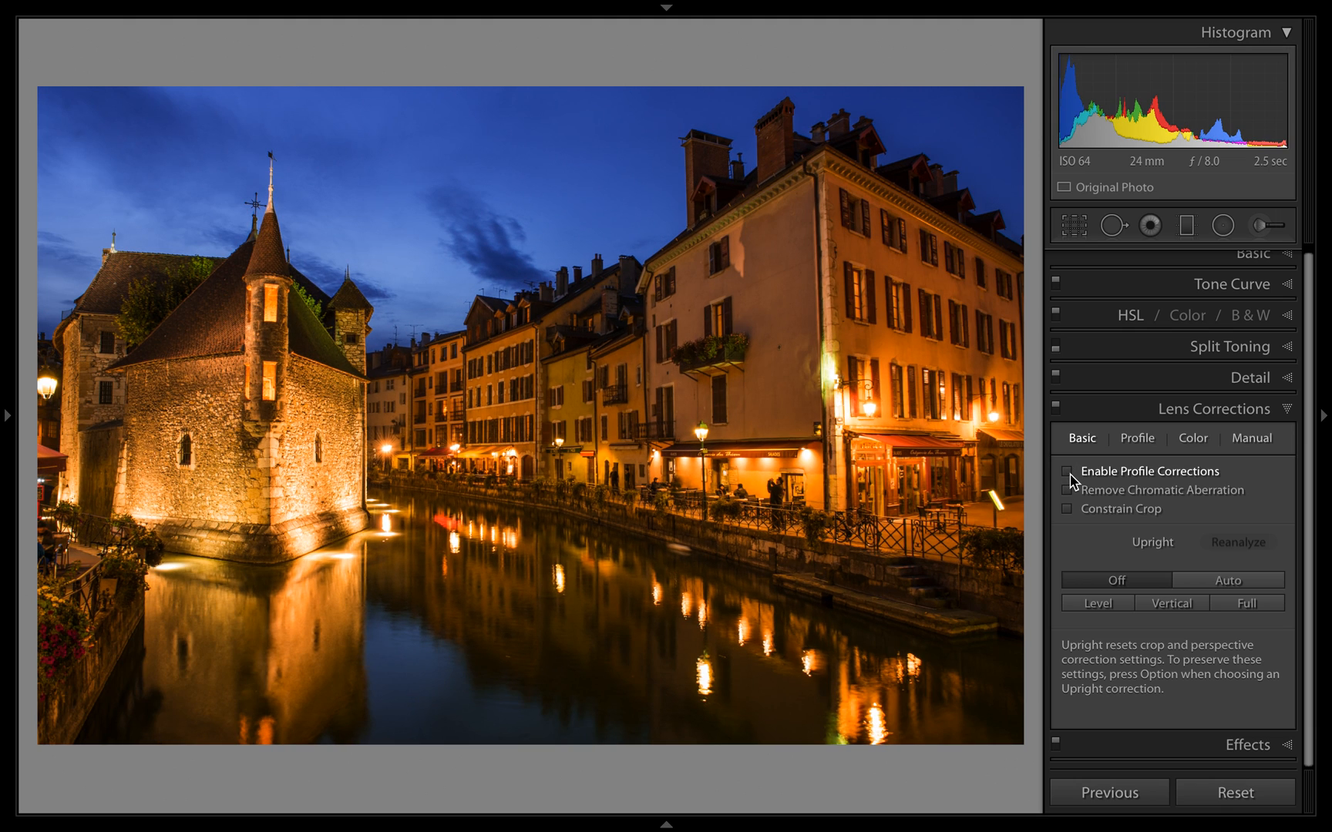
Display the night canal photo's file information and camera exposure details over the image, and hide them again.
key(i)
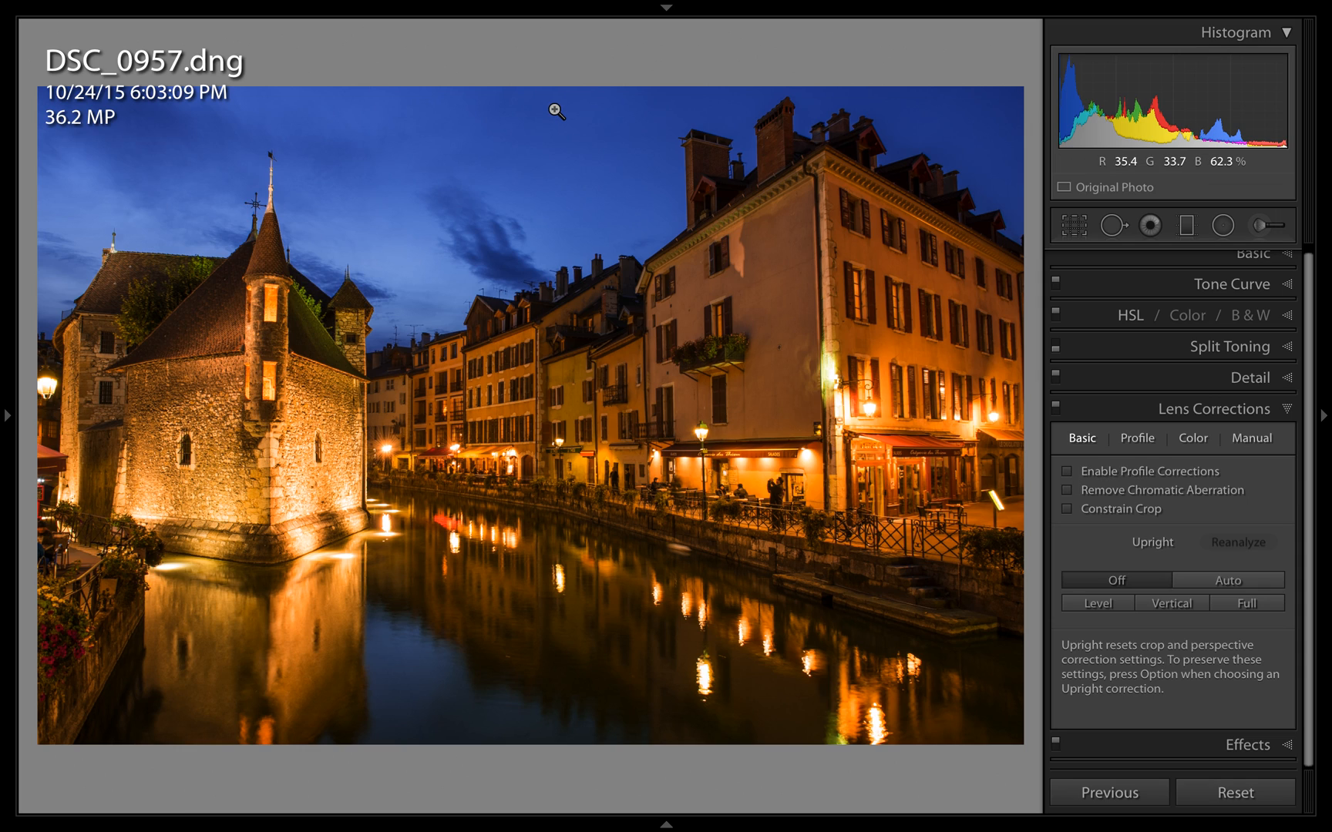
key(i)
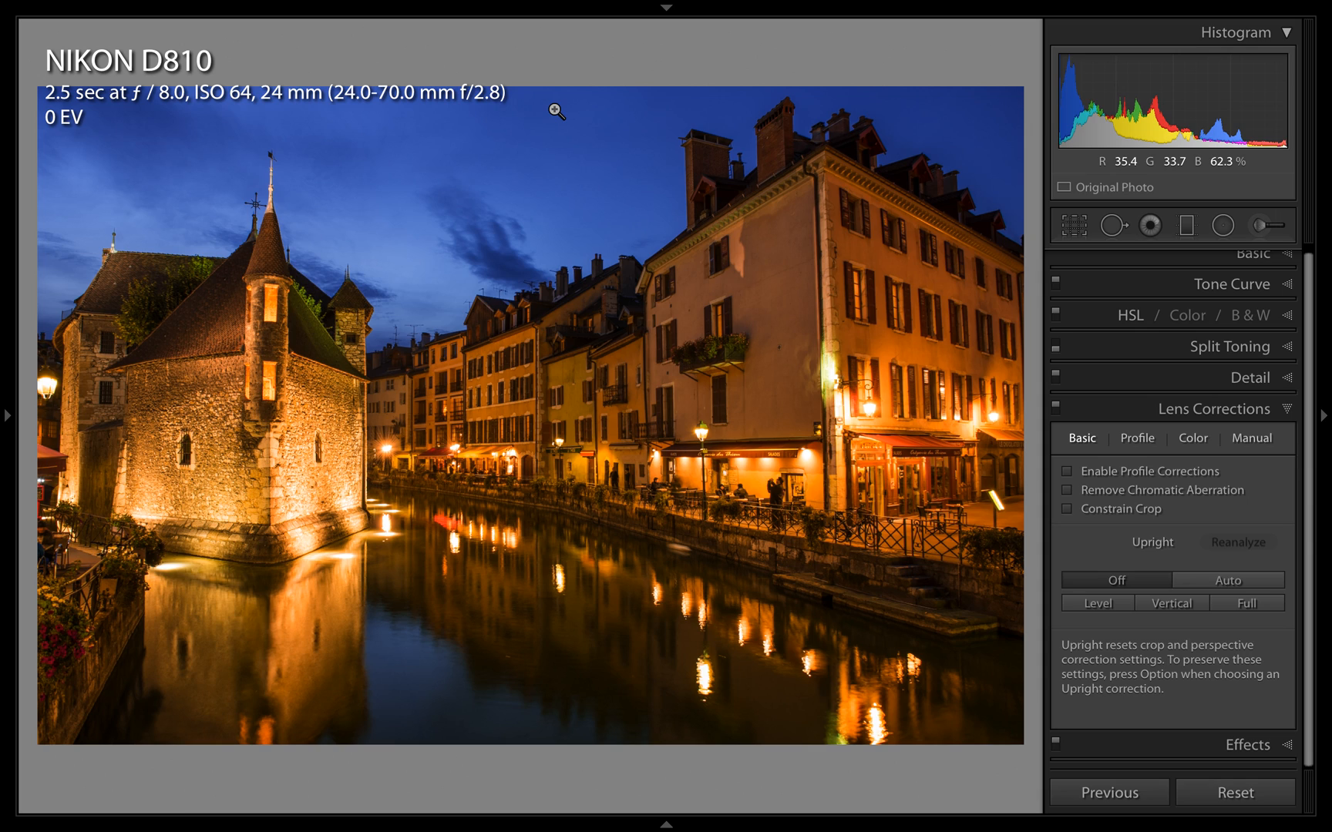
key(i)
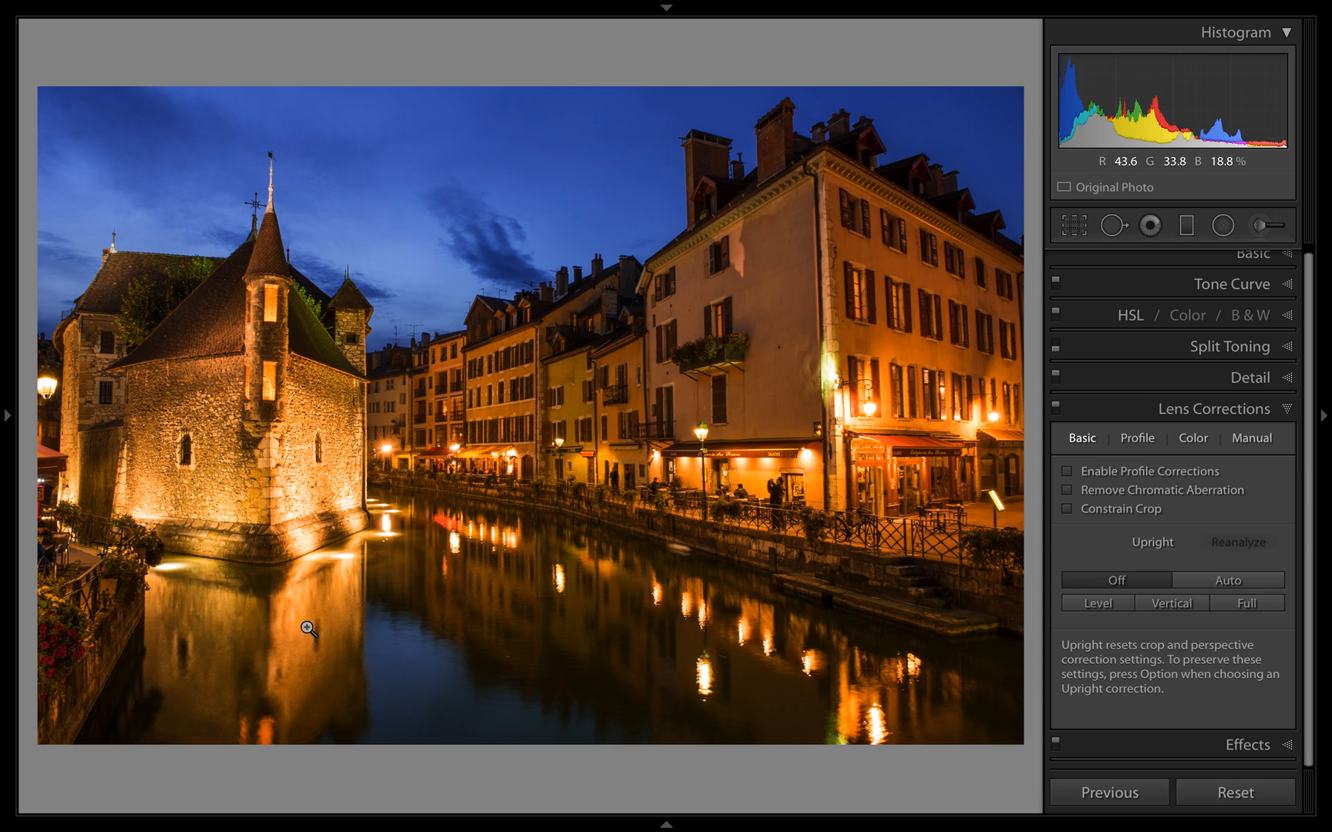
Compare the night canal photo with and without profile corrections, leaving them enabled, and inspect the tower up close.
click(1067, 473)
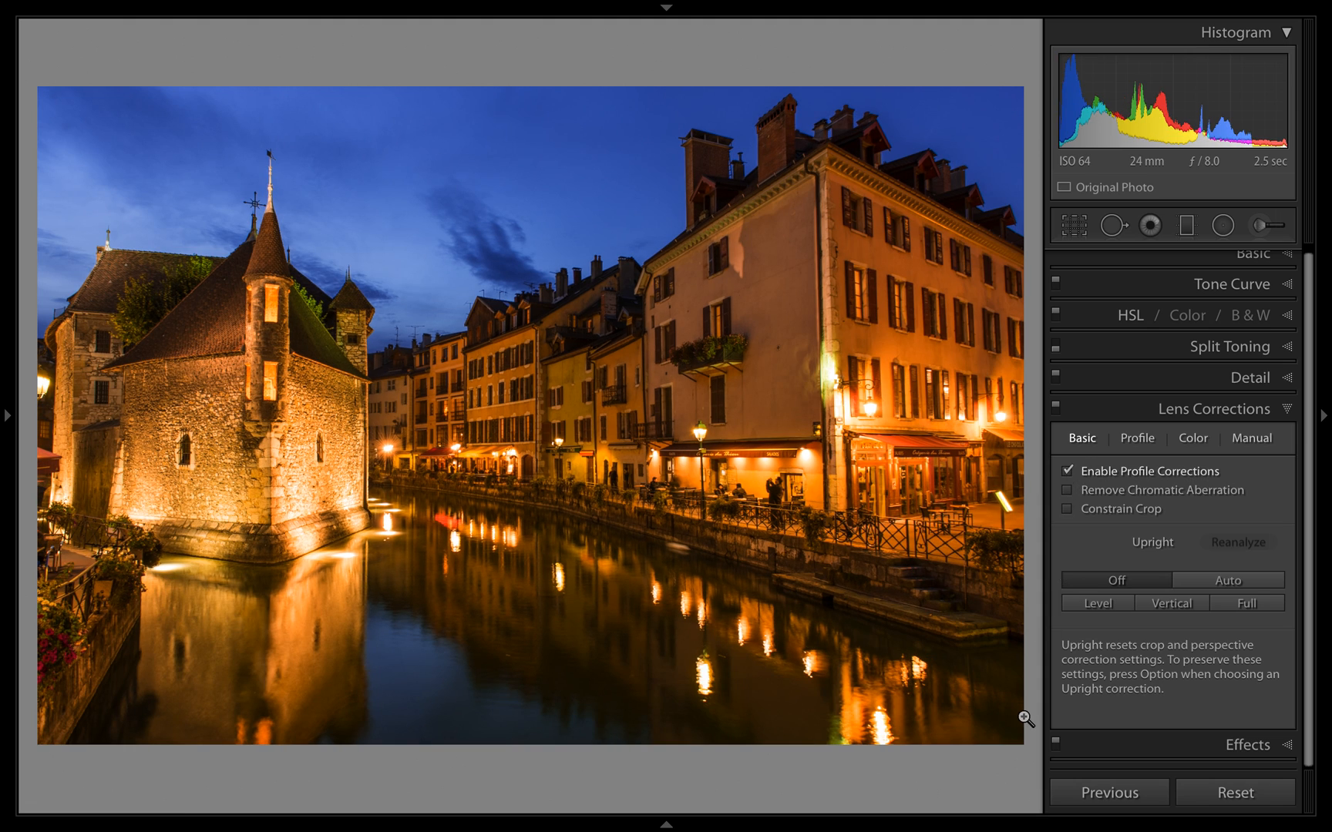
click(1068, 471)
click(1068, 473)
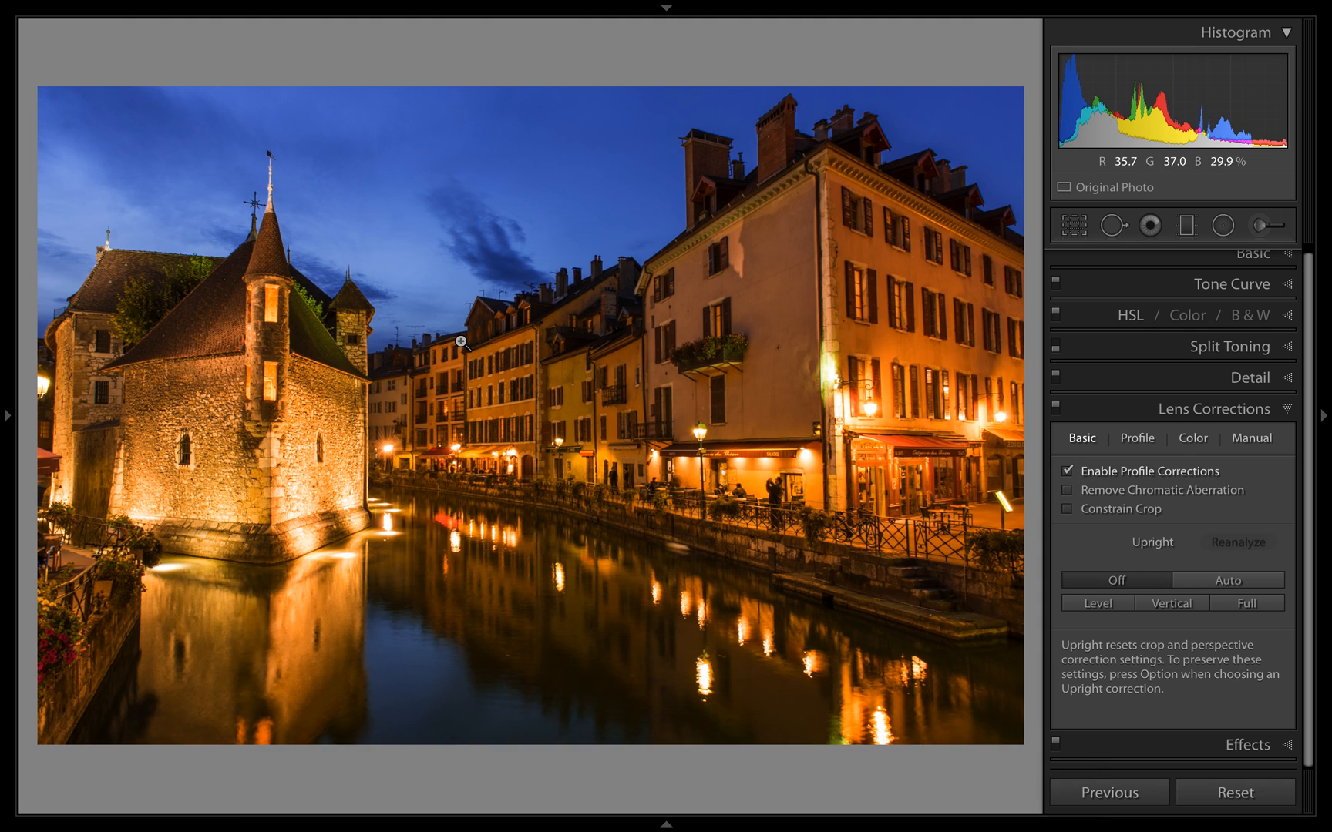
click(1069, 472)
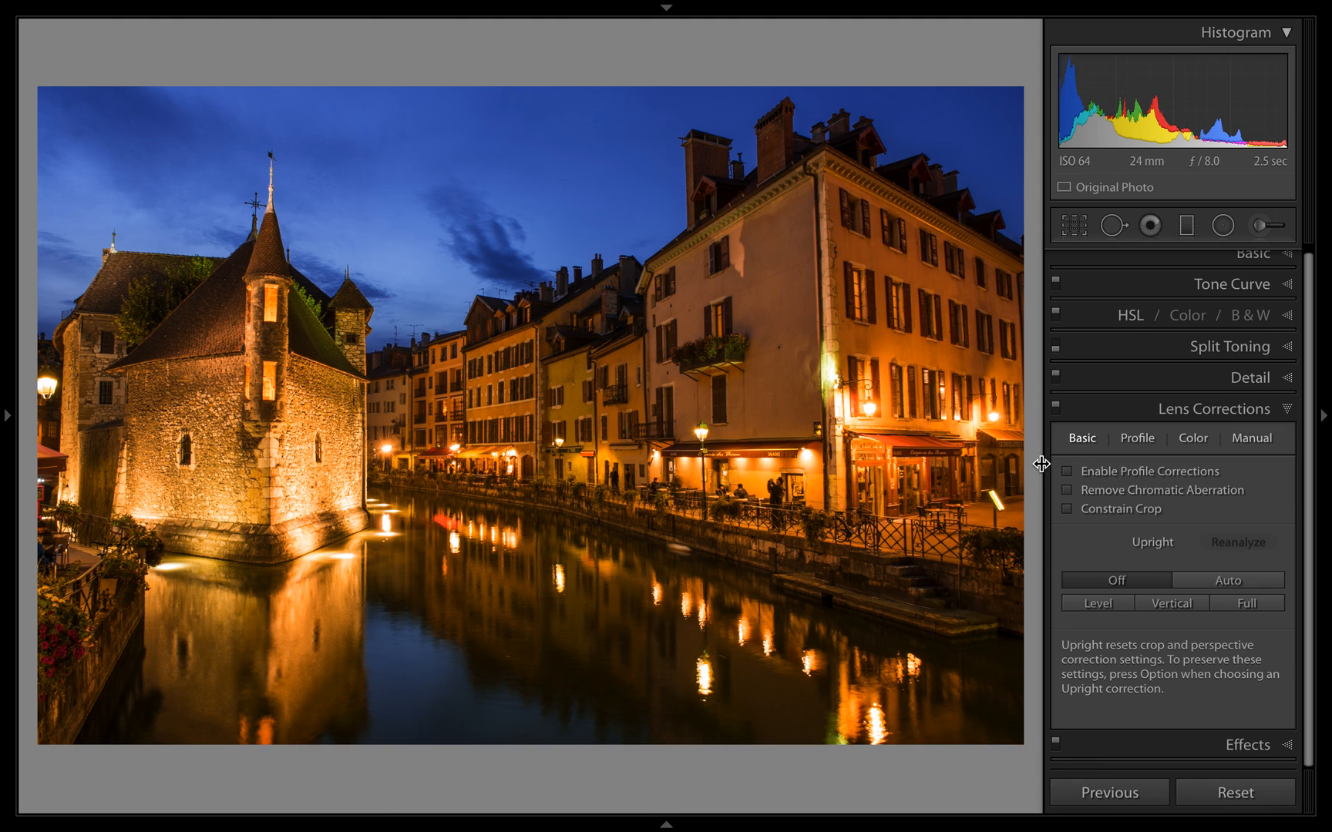
click(1067, 472)
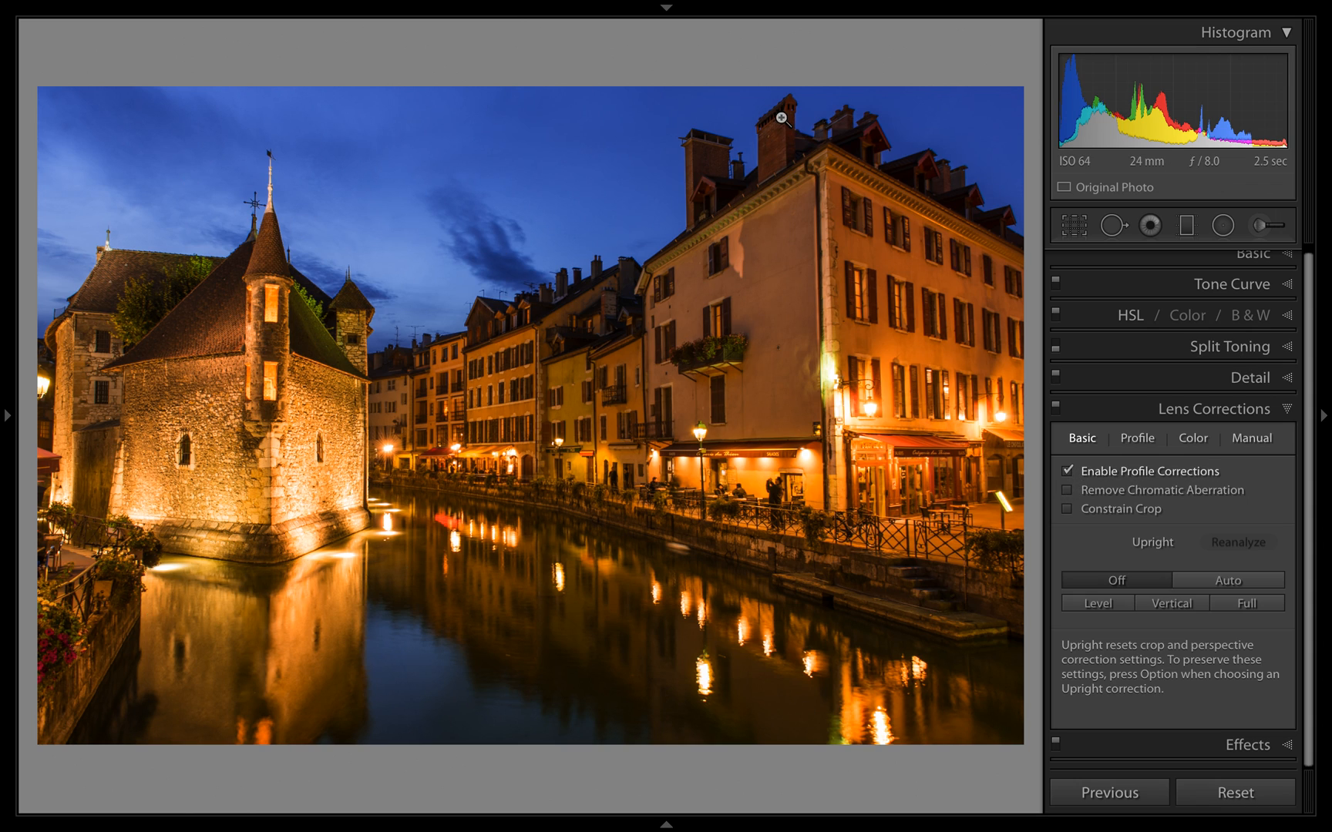
click(1068, 471)
click(1067, 471)
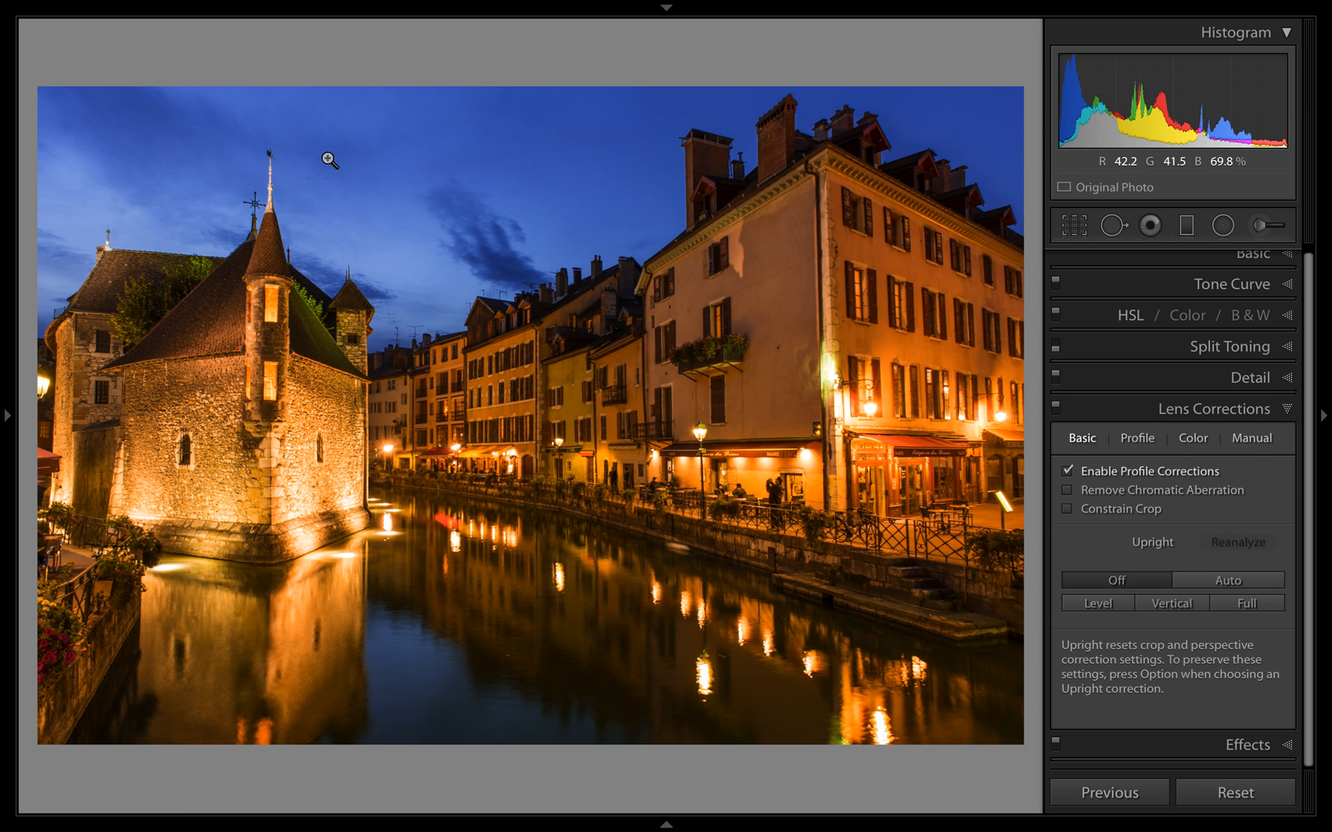
click(267, 177)
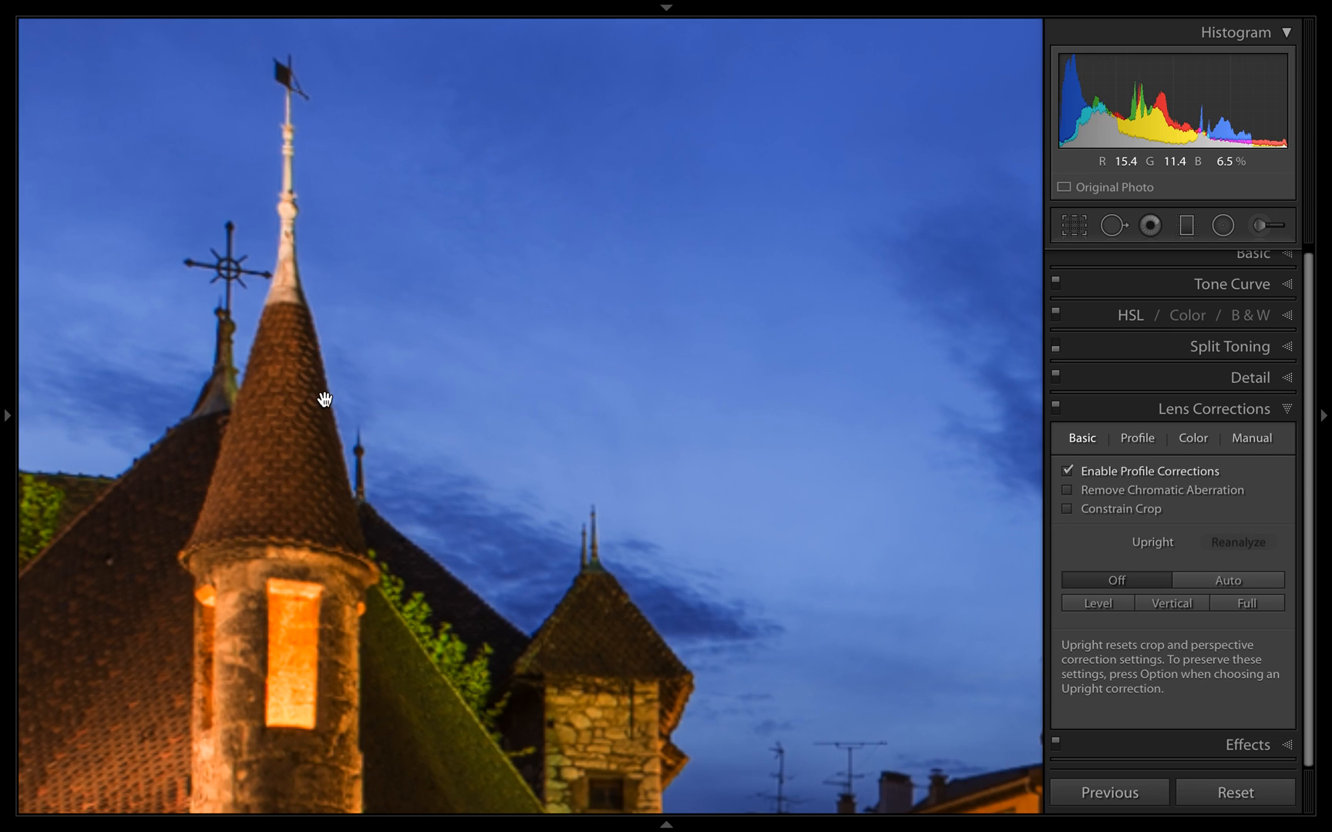
drag(327, 378, 312, 313)
Find the saguaro sunset photo DSC_3140_1_2_3.tif in the 2015 folder and open it for developing, zoomed in on the cactus top.
click(6, 416)
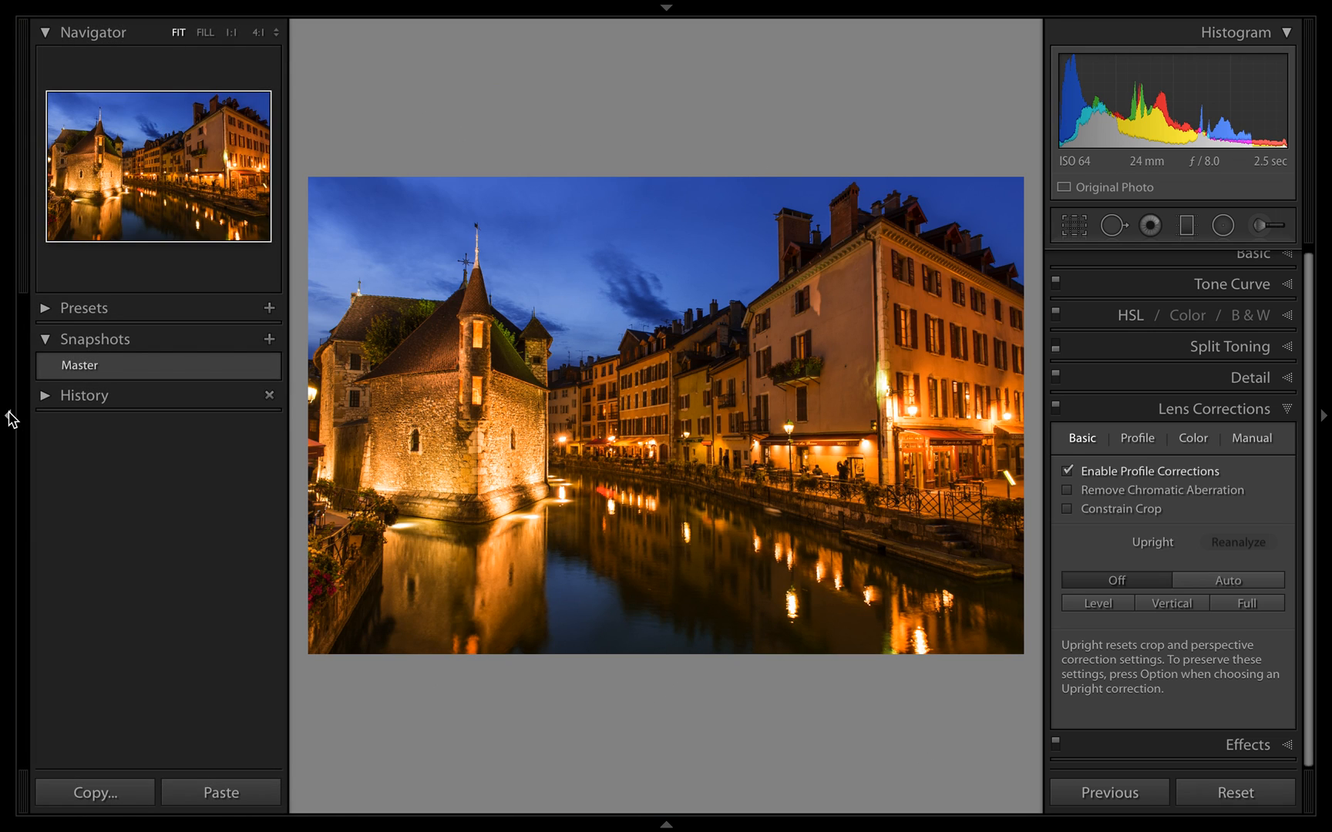
key(g)
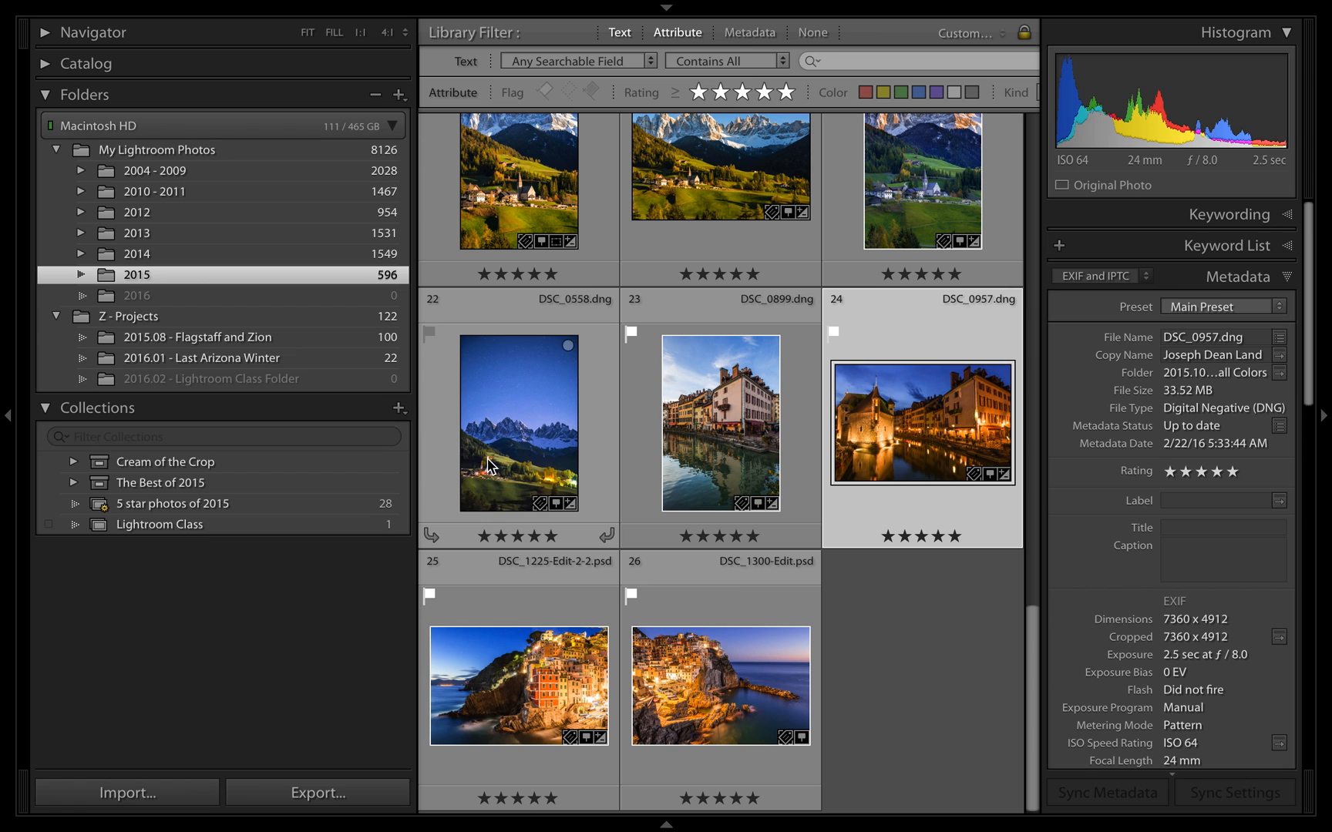
scroll(487, 462, up, 10)
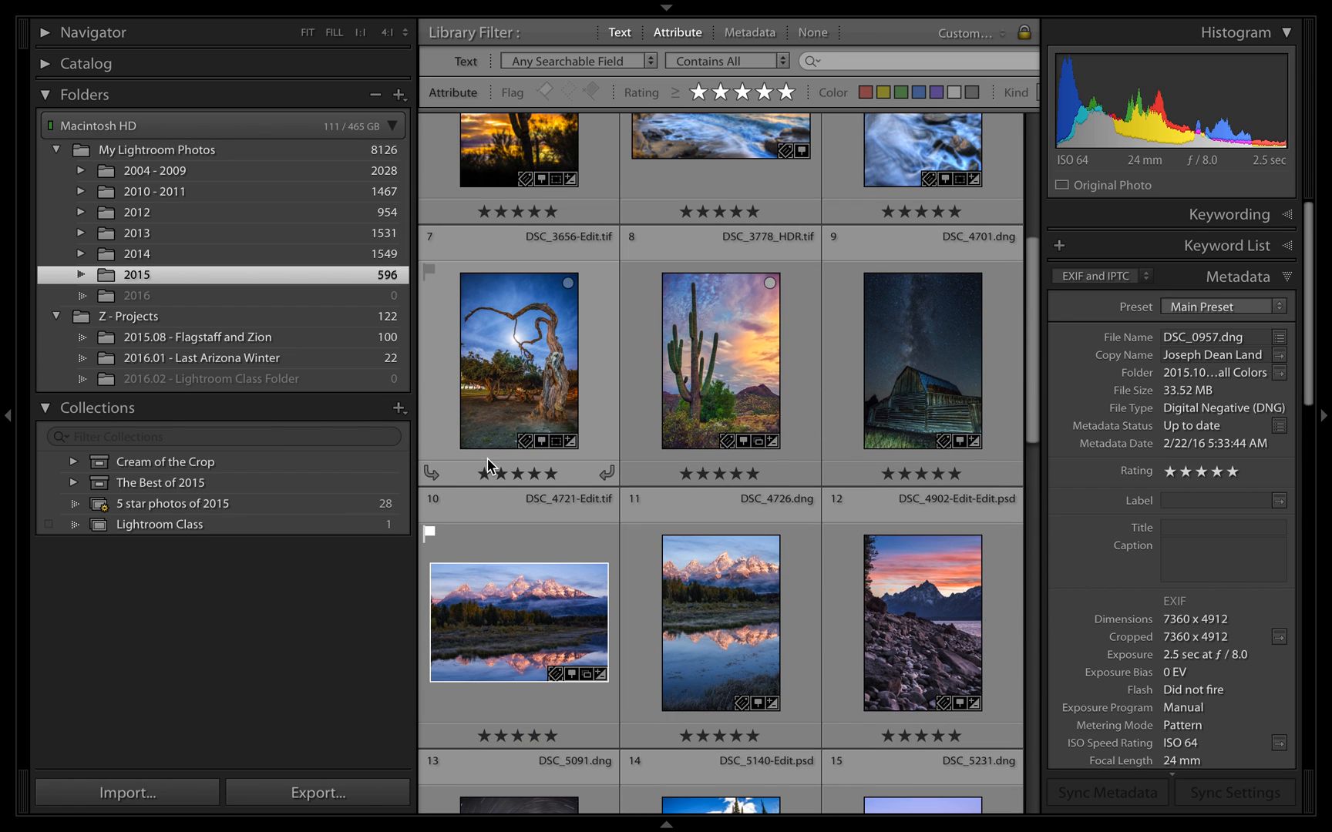
scroll(505, 323, up, 3)
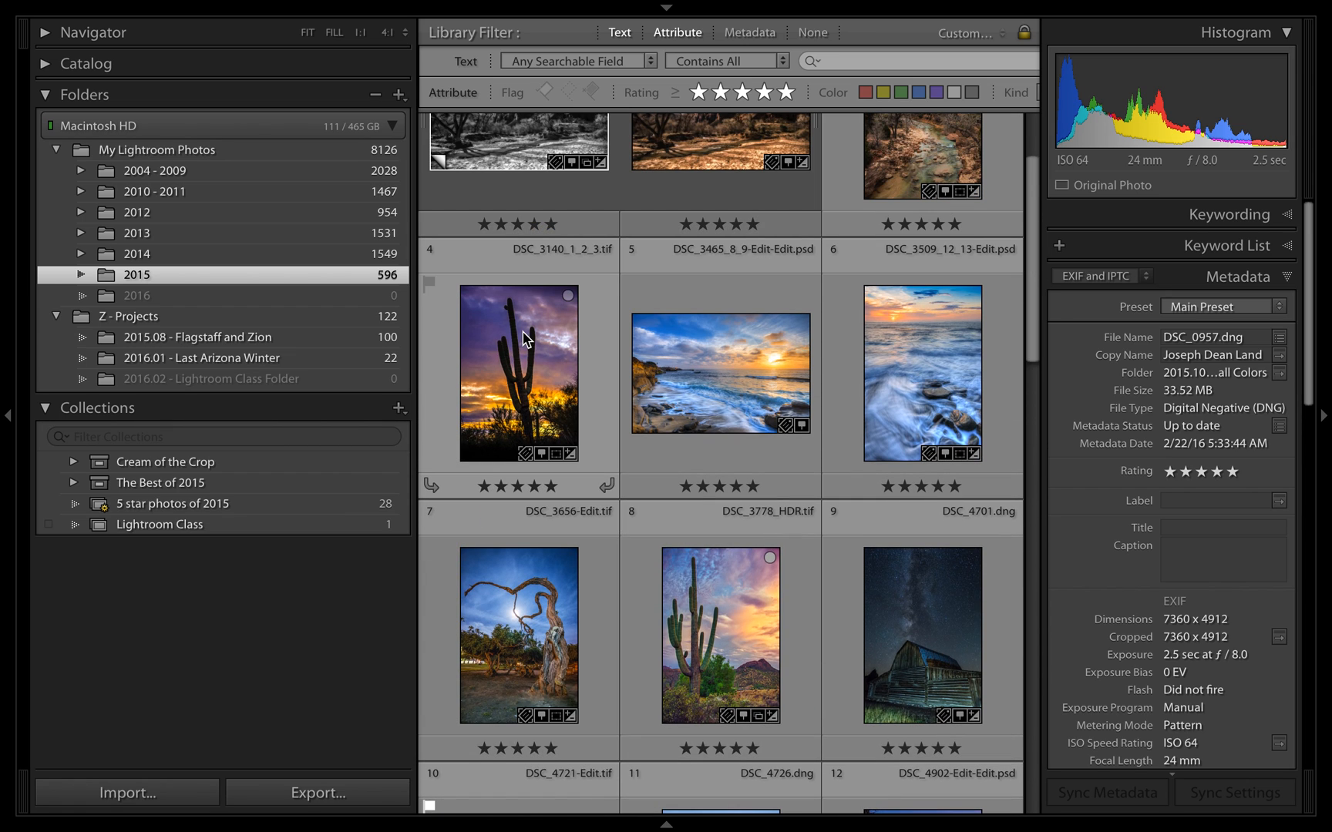
double_click(524, 339)
click(692, 100)
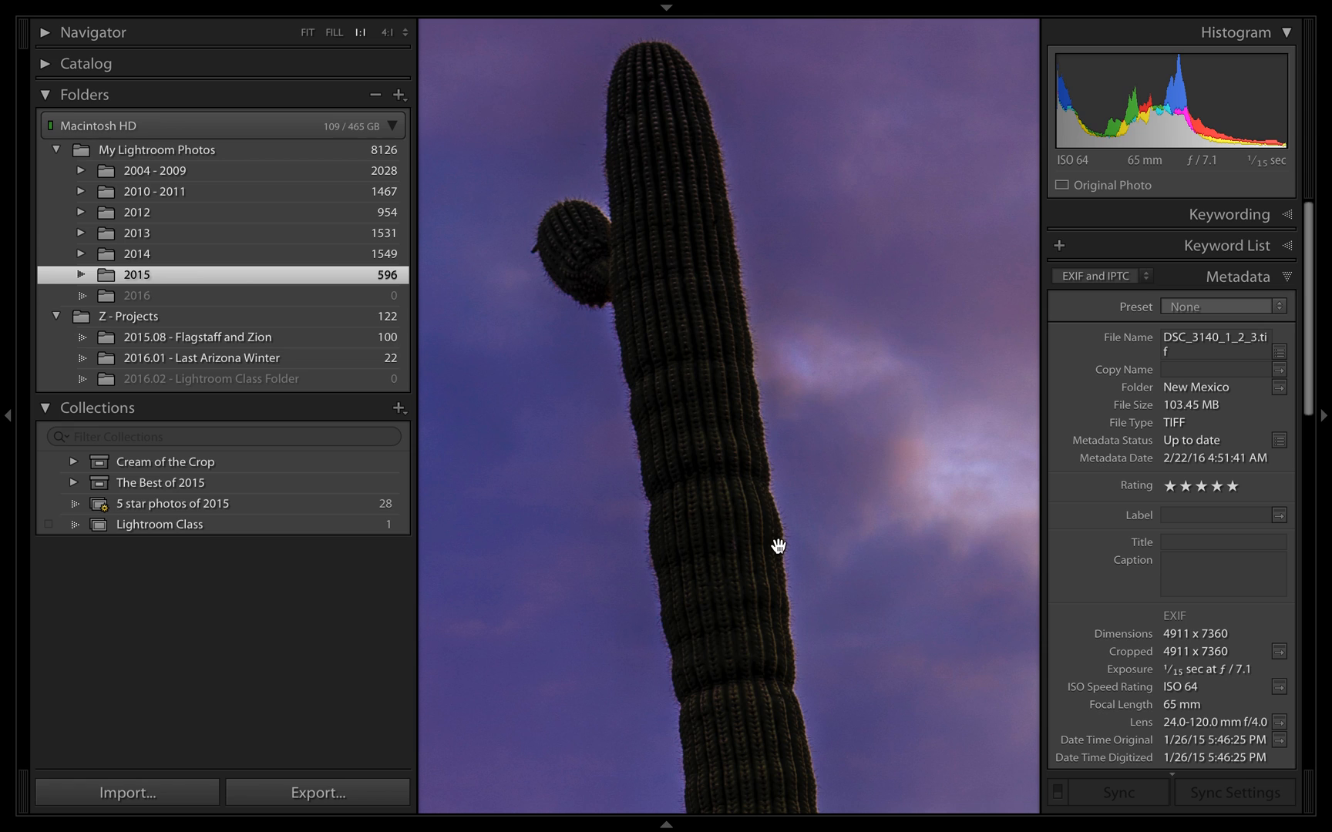
key(d)
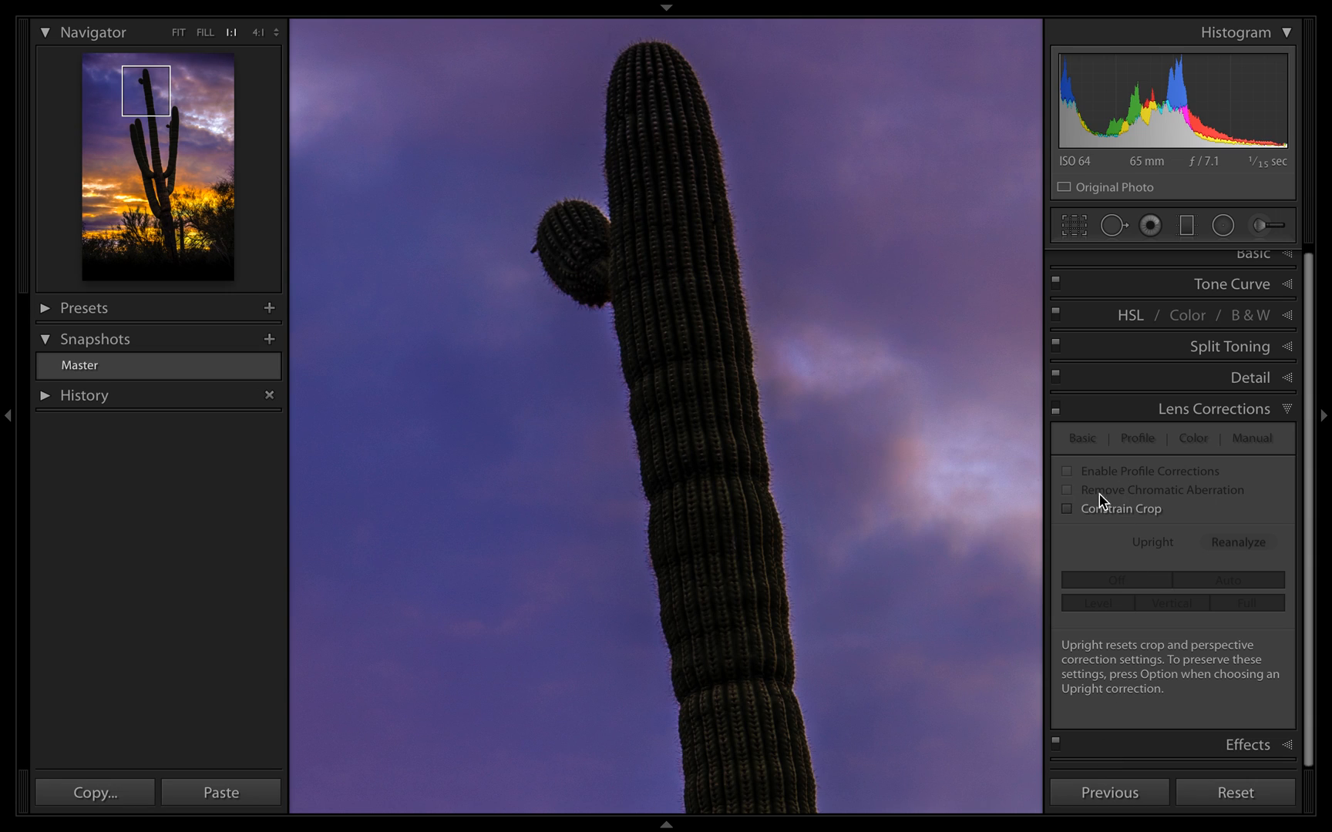
Compare the whole cactus photo with its Lens Corrections adjustments switched on and off, leaving them off.
click(1055, 410)
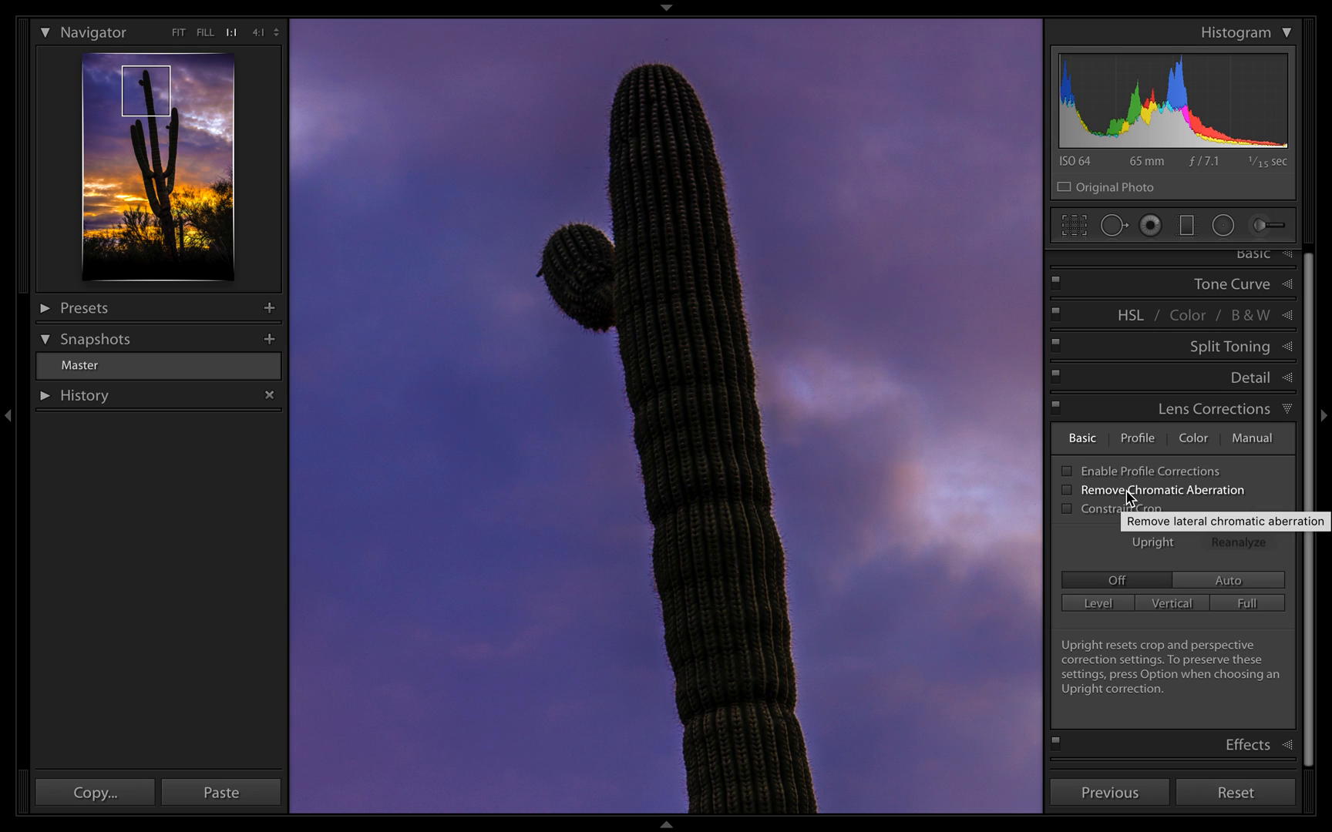
click(811, 451)
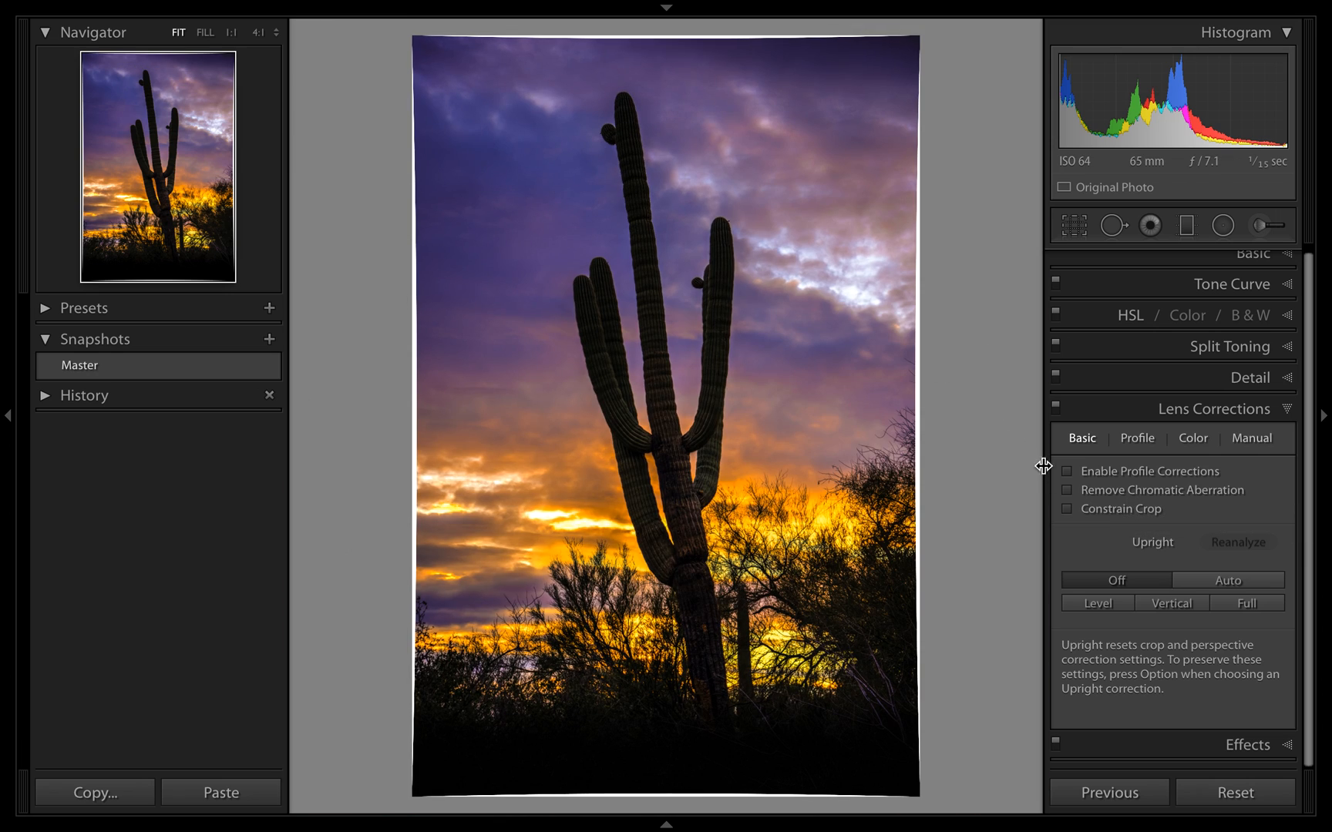
click(1055, 407)
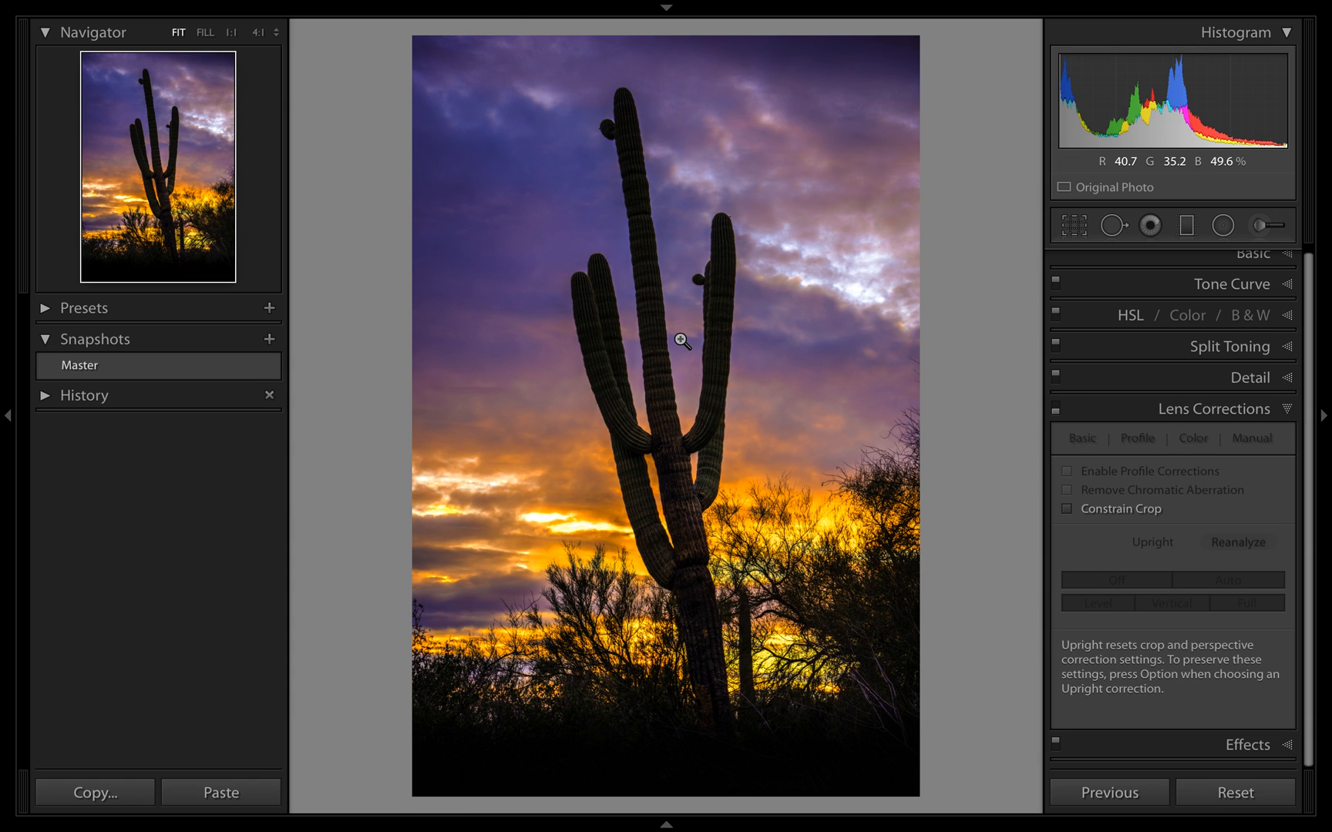
Open the mountain lake photo DSC_4721-Edit.tif from the Lightroom Class collection for developing.
key(g)
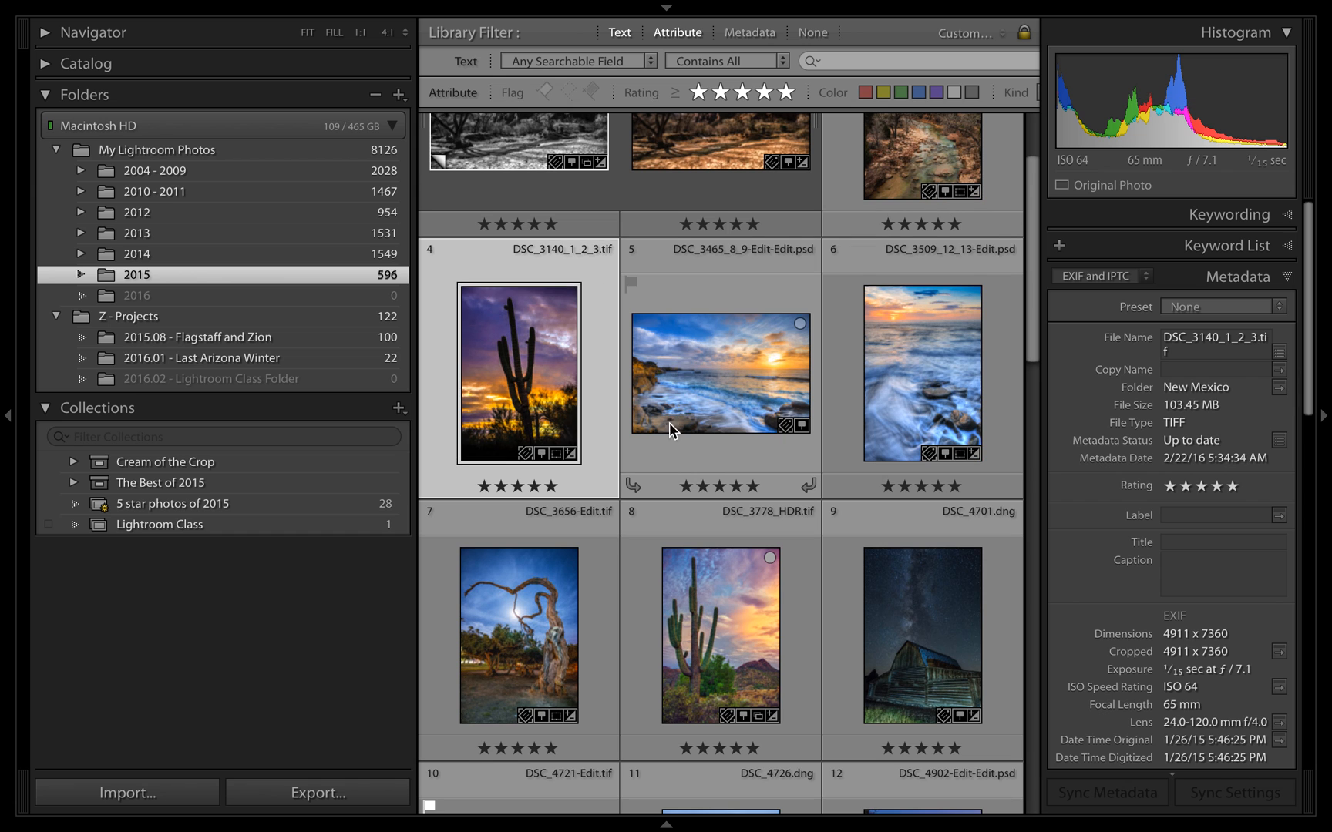
click(154, 525)
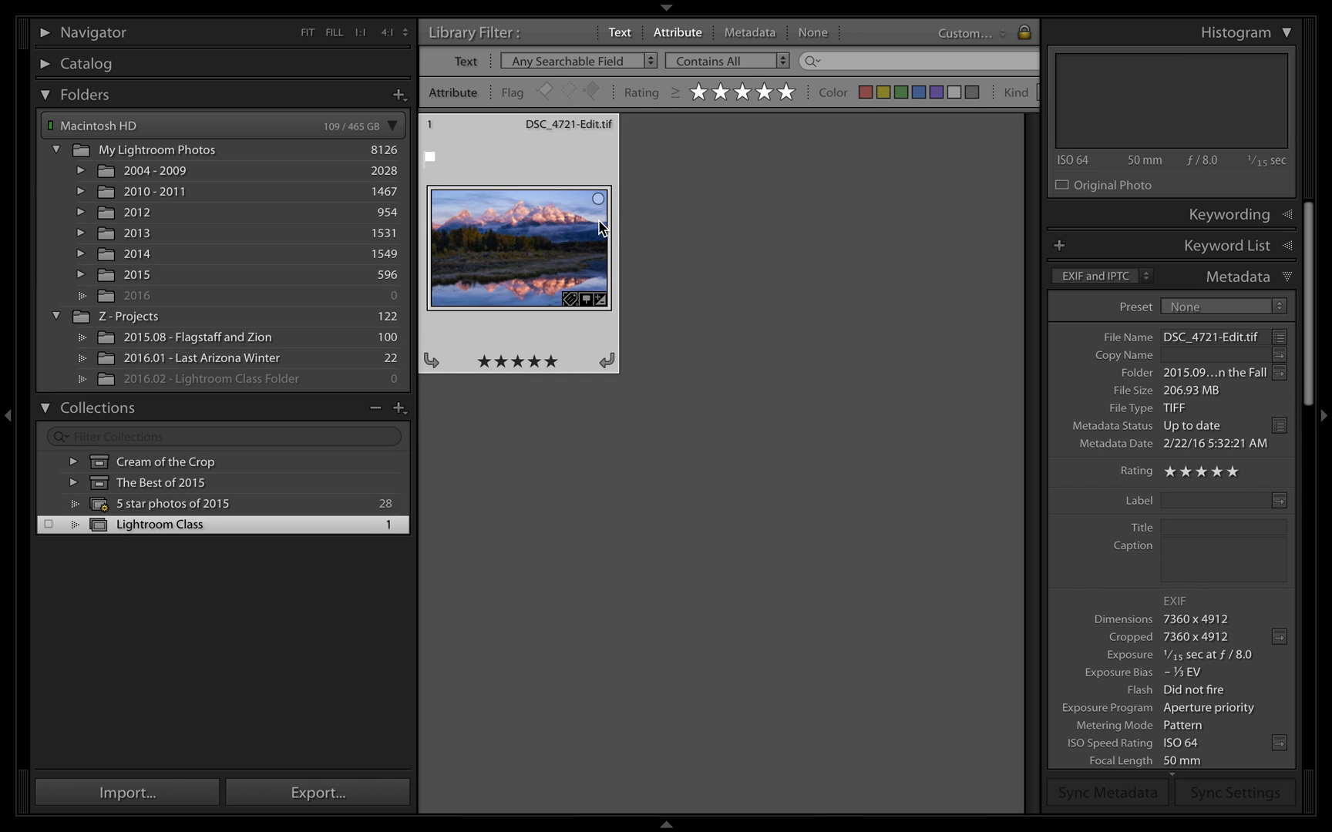
double_click(601, 225)
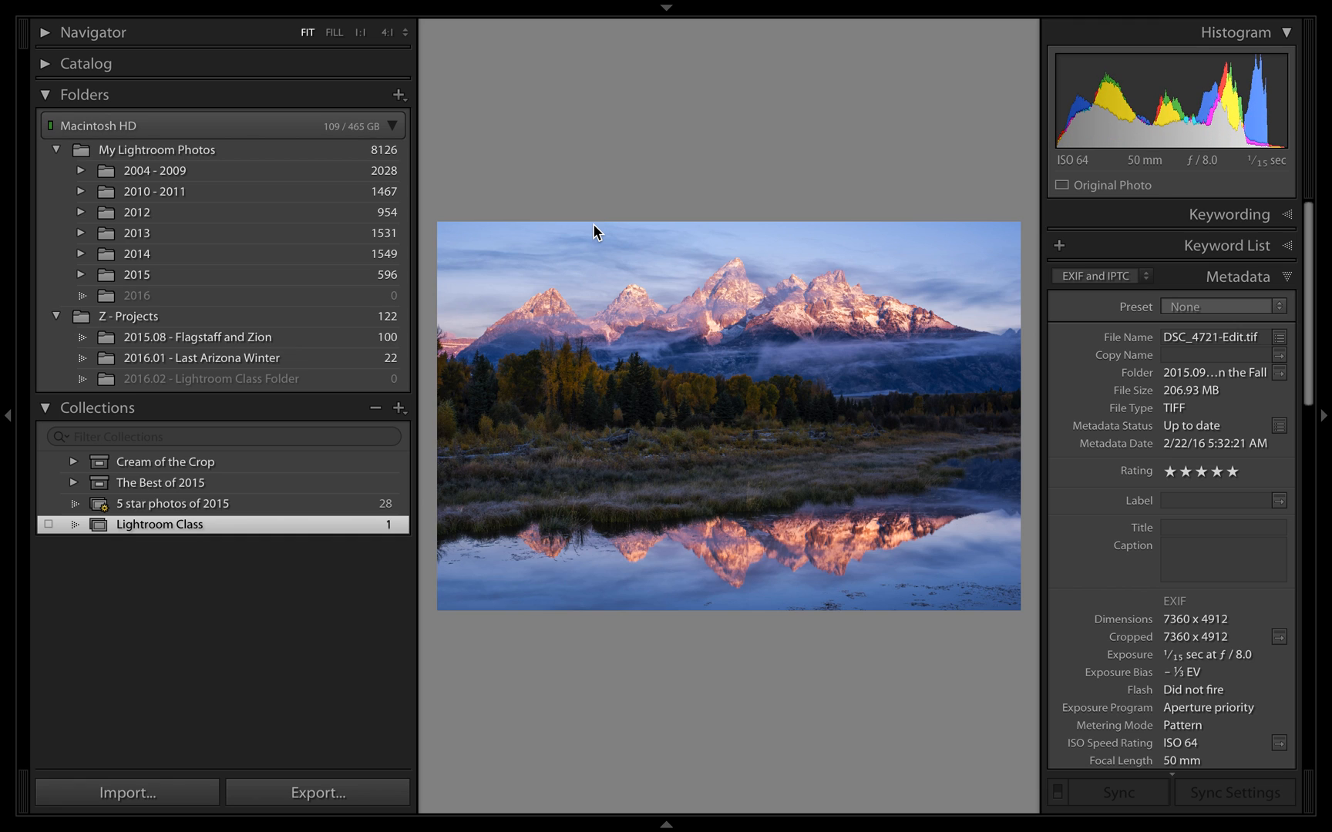
key(d)
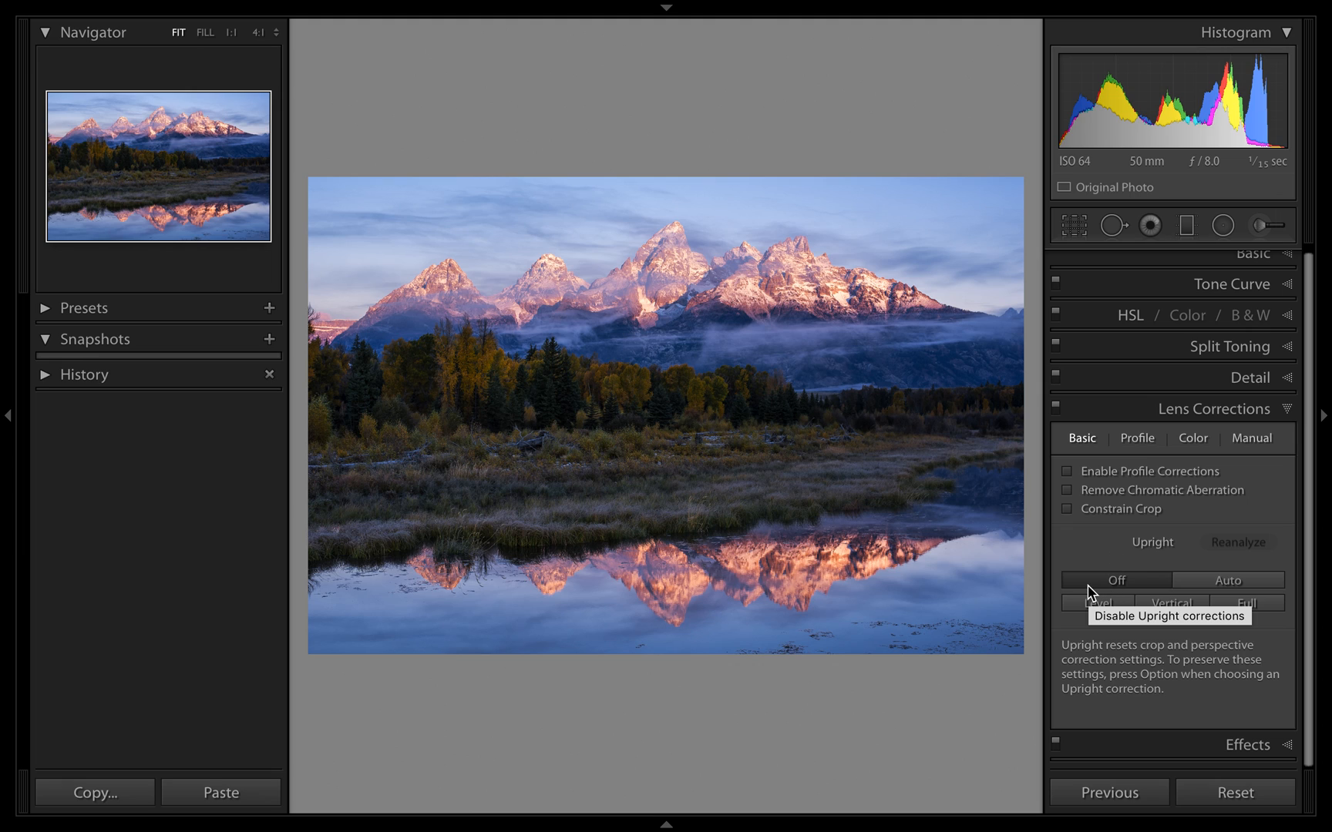
Try the Auto and Vertical Upright corrections on the mountain lake photo and set Upright back to Off.
click(1207, 589)
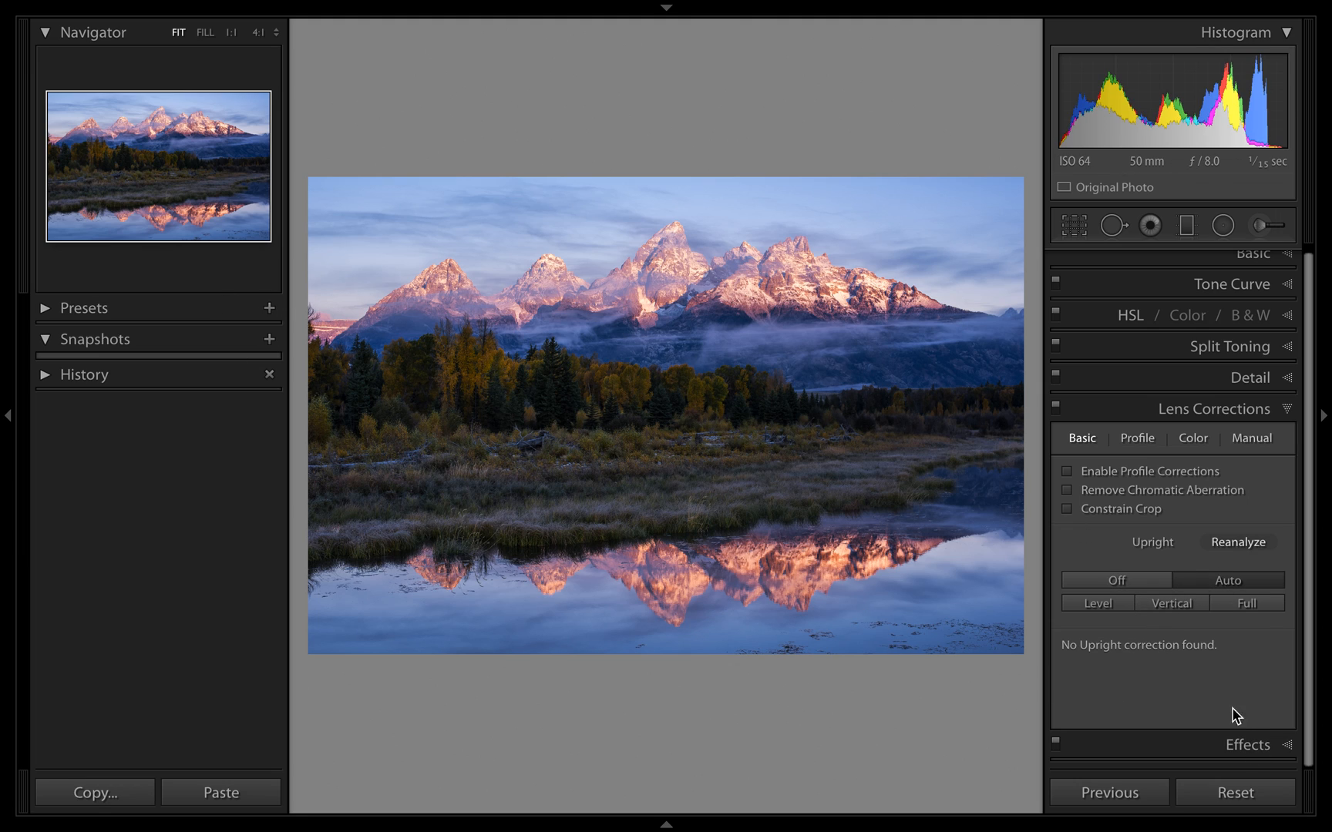
click(1117, 581)
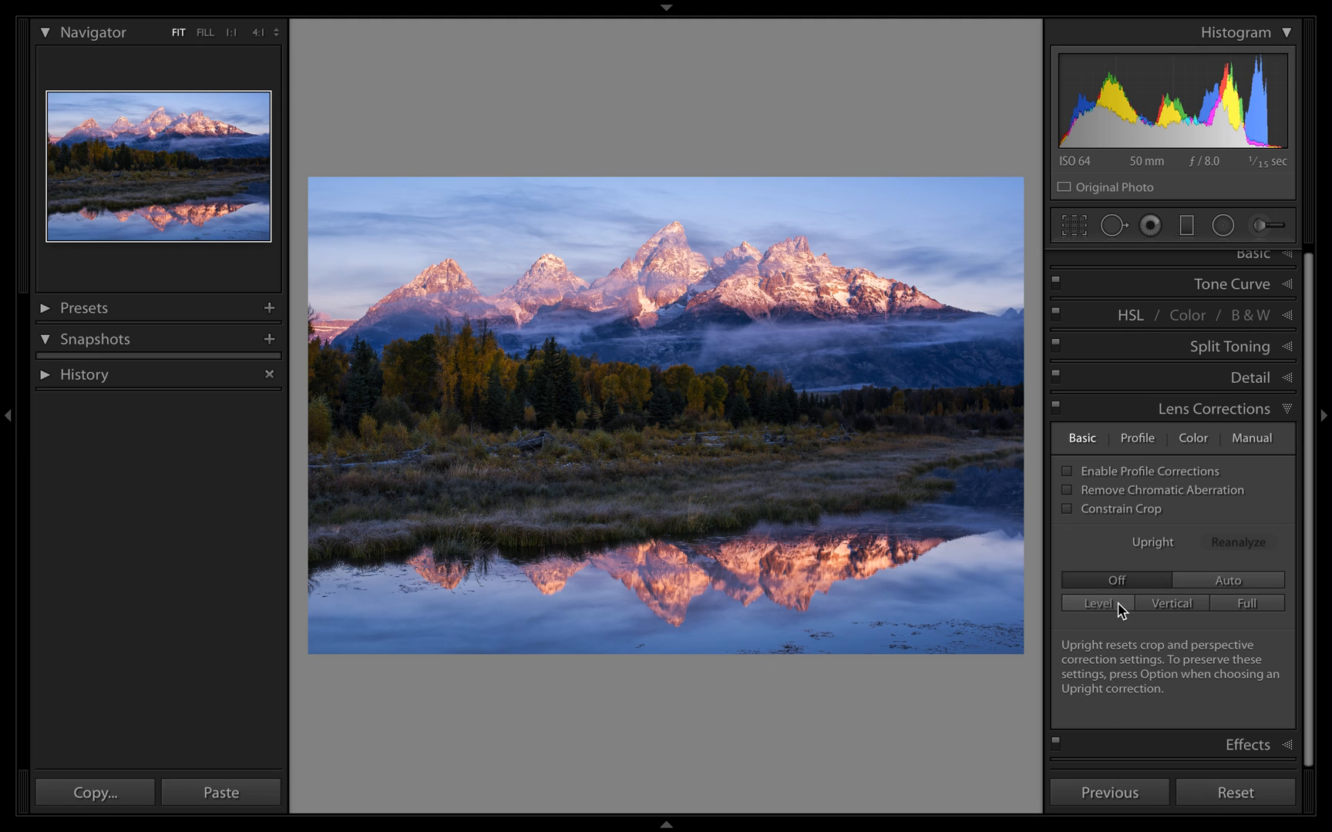
click(1151, 610)
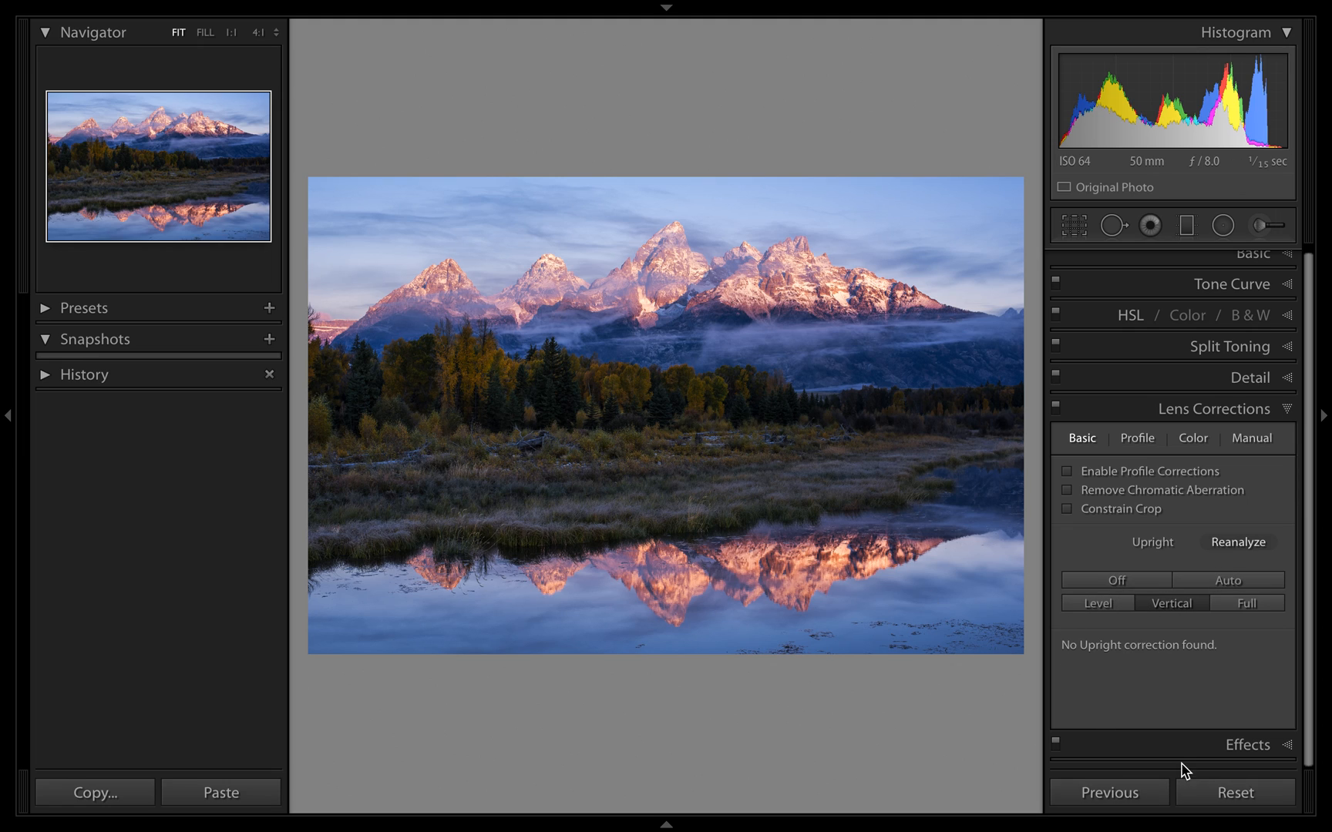
click(1110, 583)
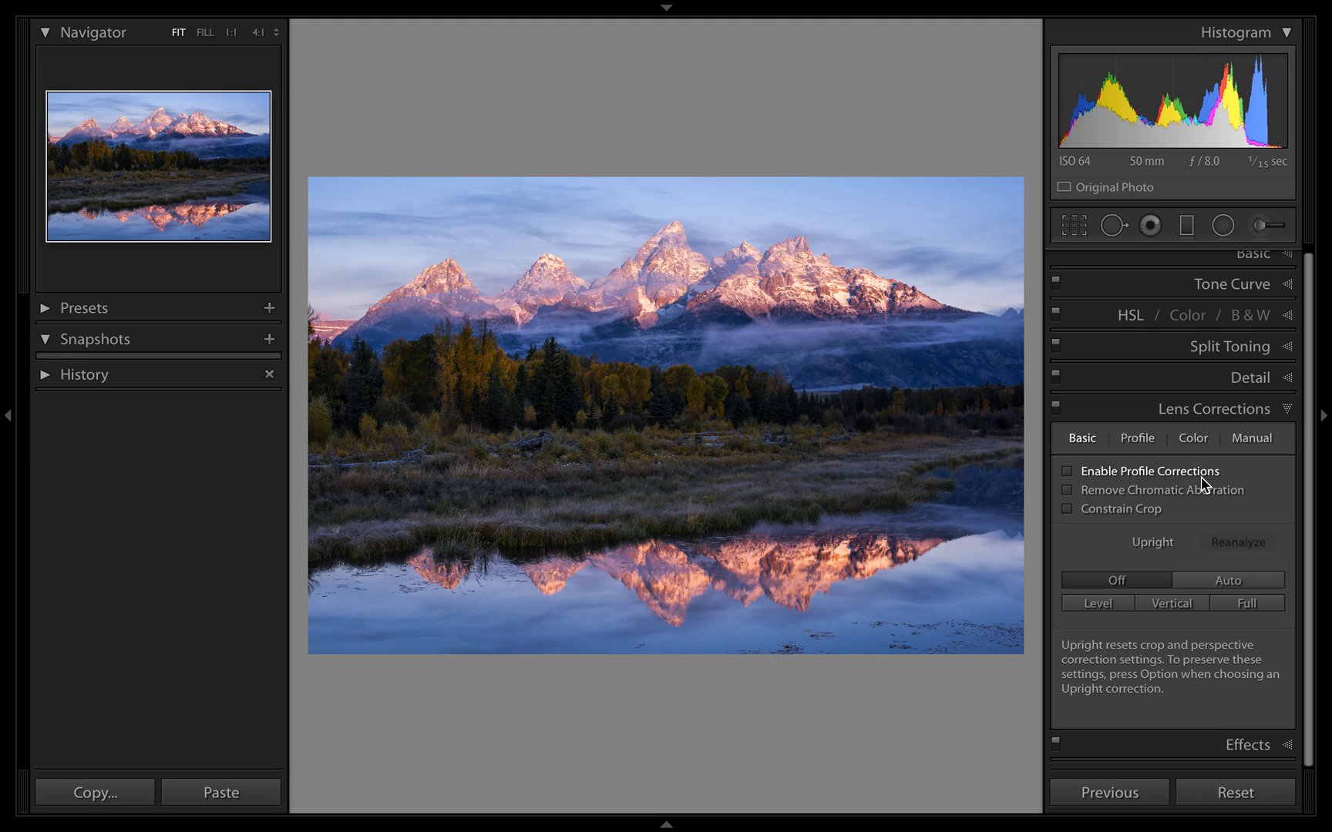
Enable profile corrections in the lens profile settings and review the available lens makes, keeping Make at None and Setup at Default.
click(1132, 444)
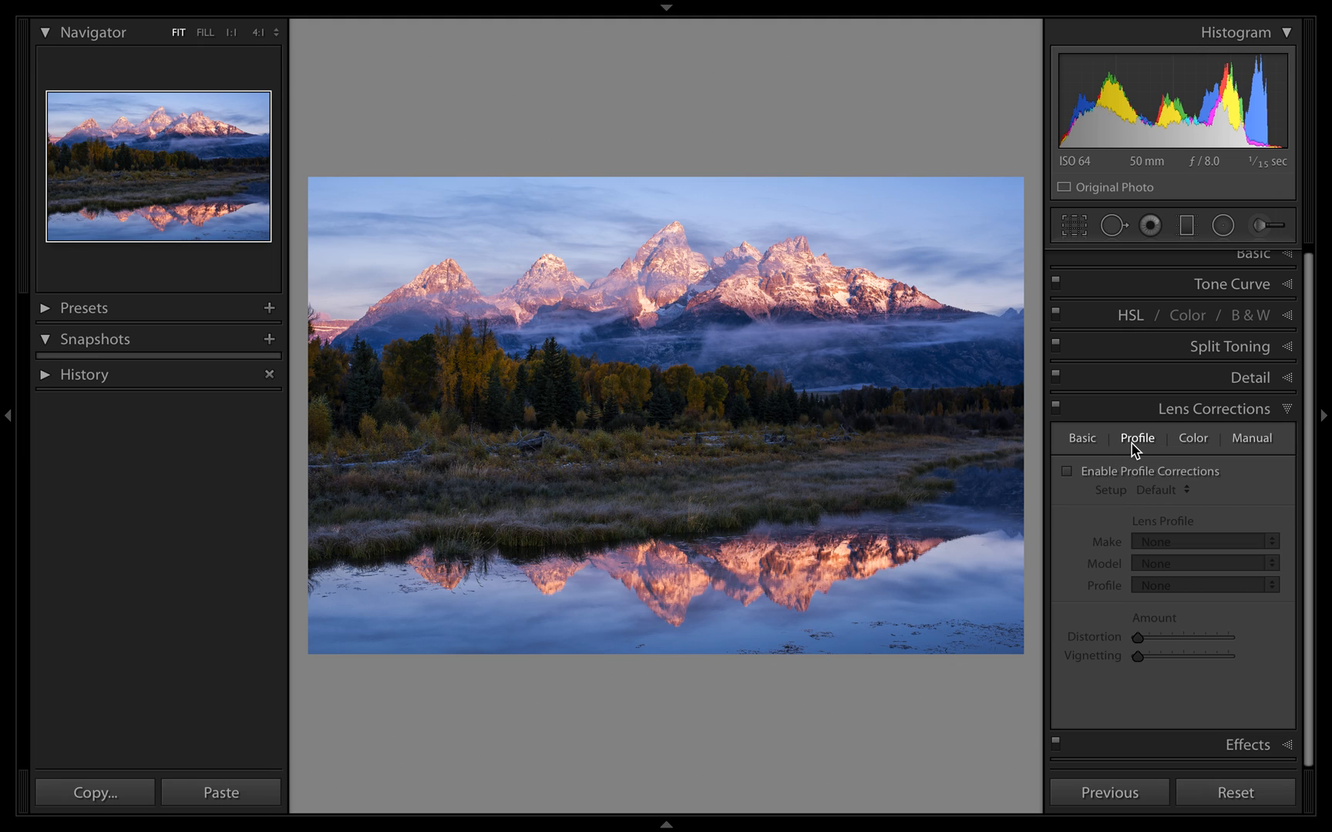
click(1098, 473)
click(1166, 542)
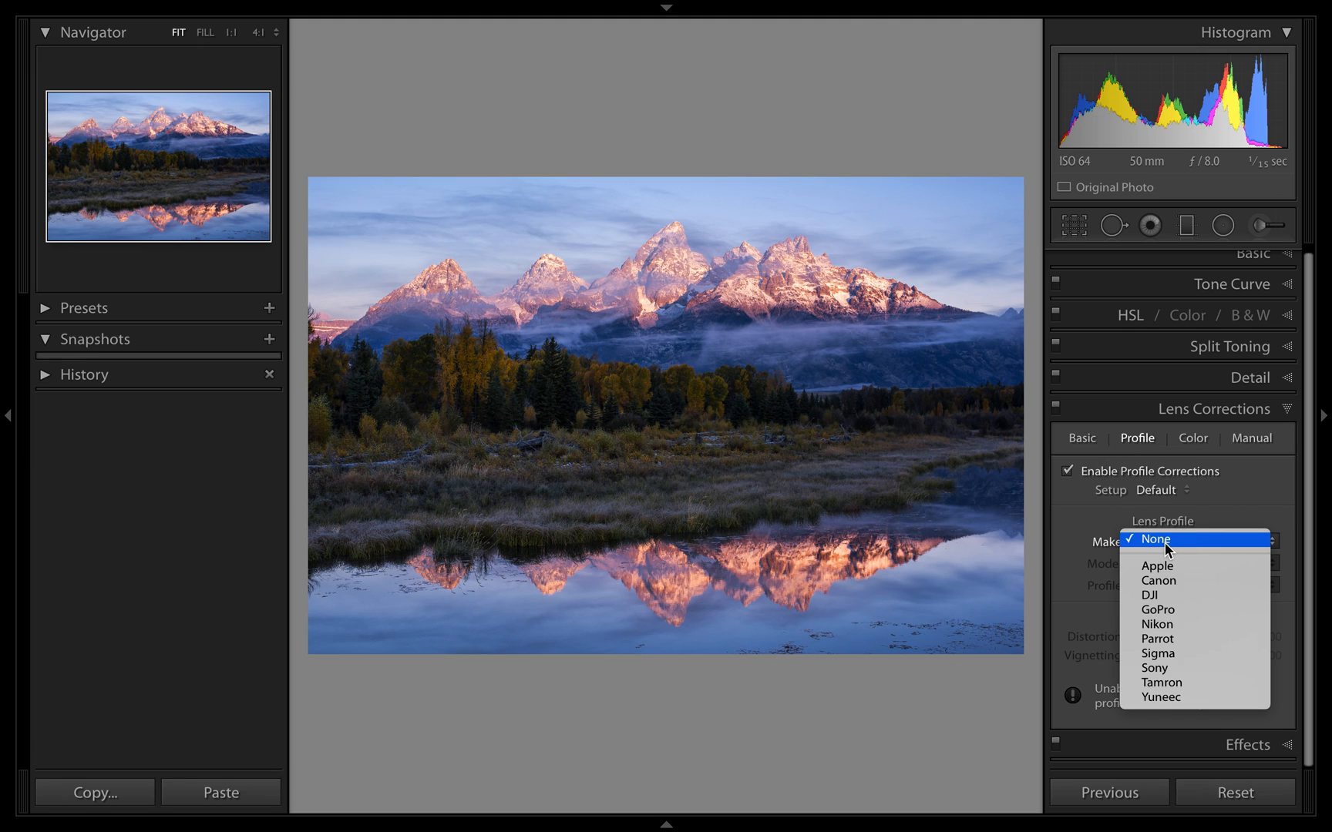
click(1165, 548)
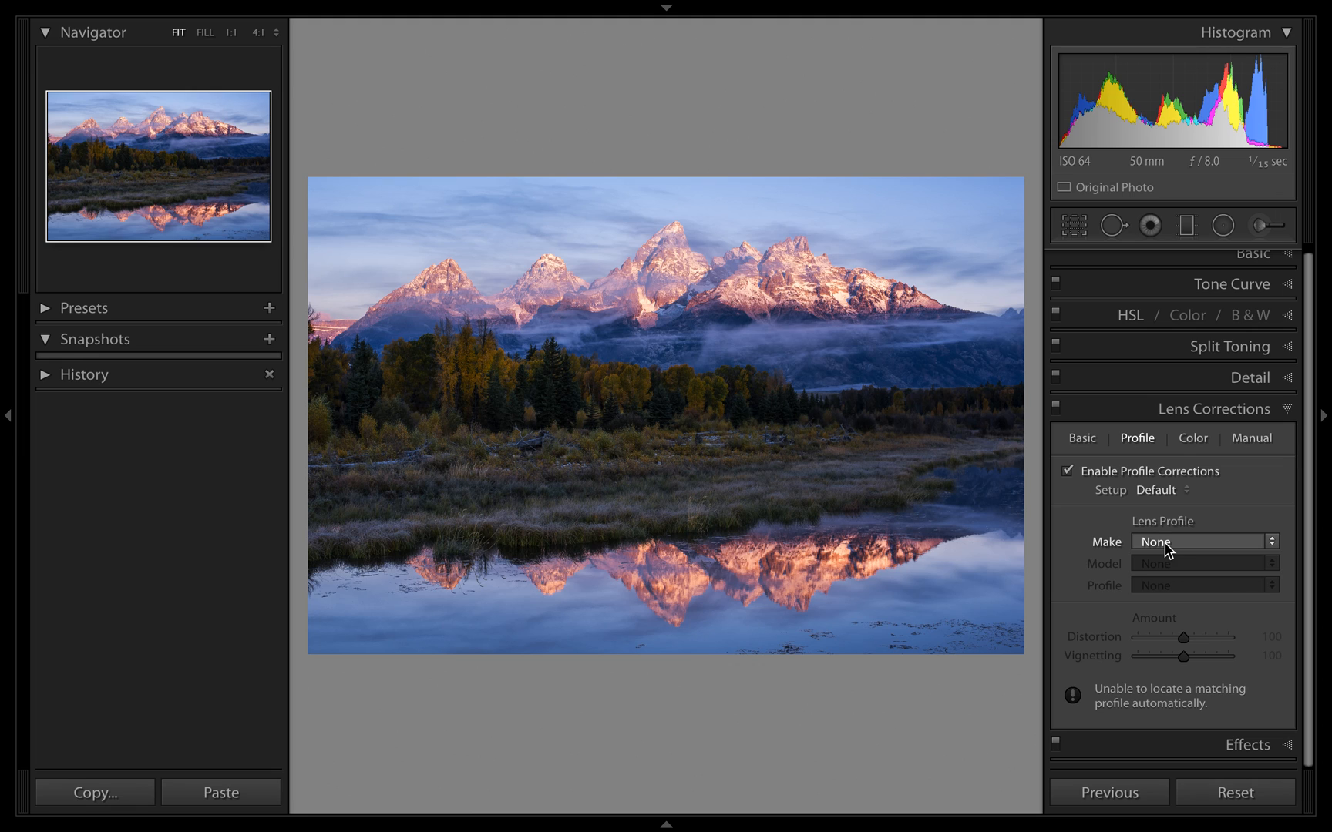
click(1165, 543)
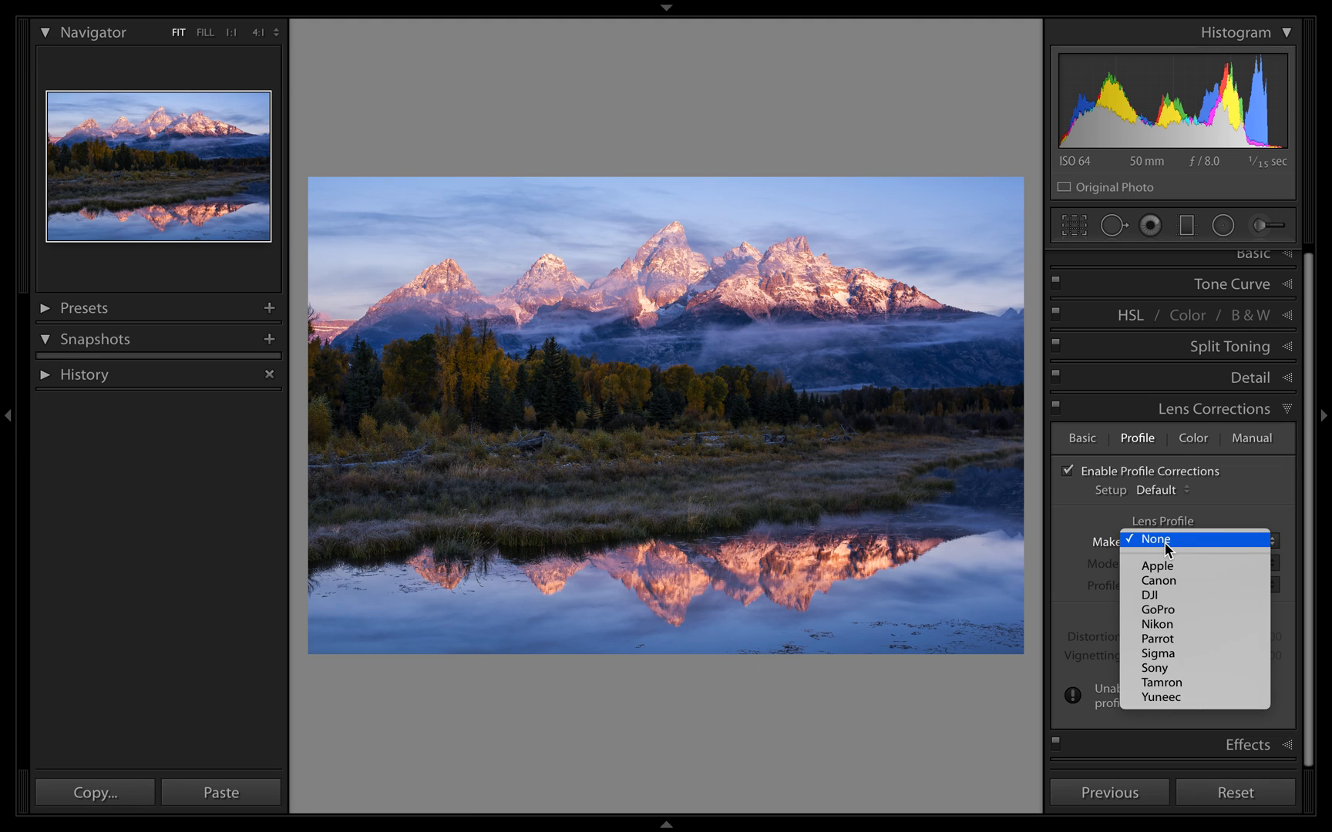
click(1100, 518)
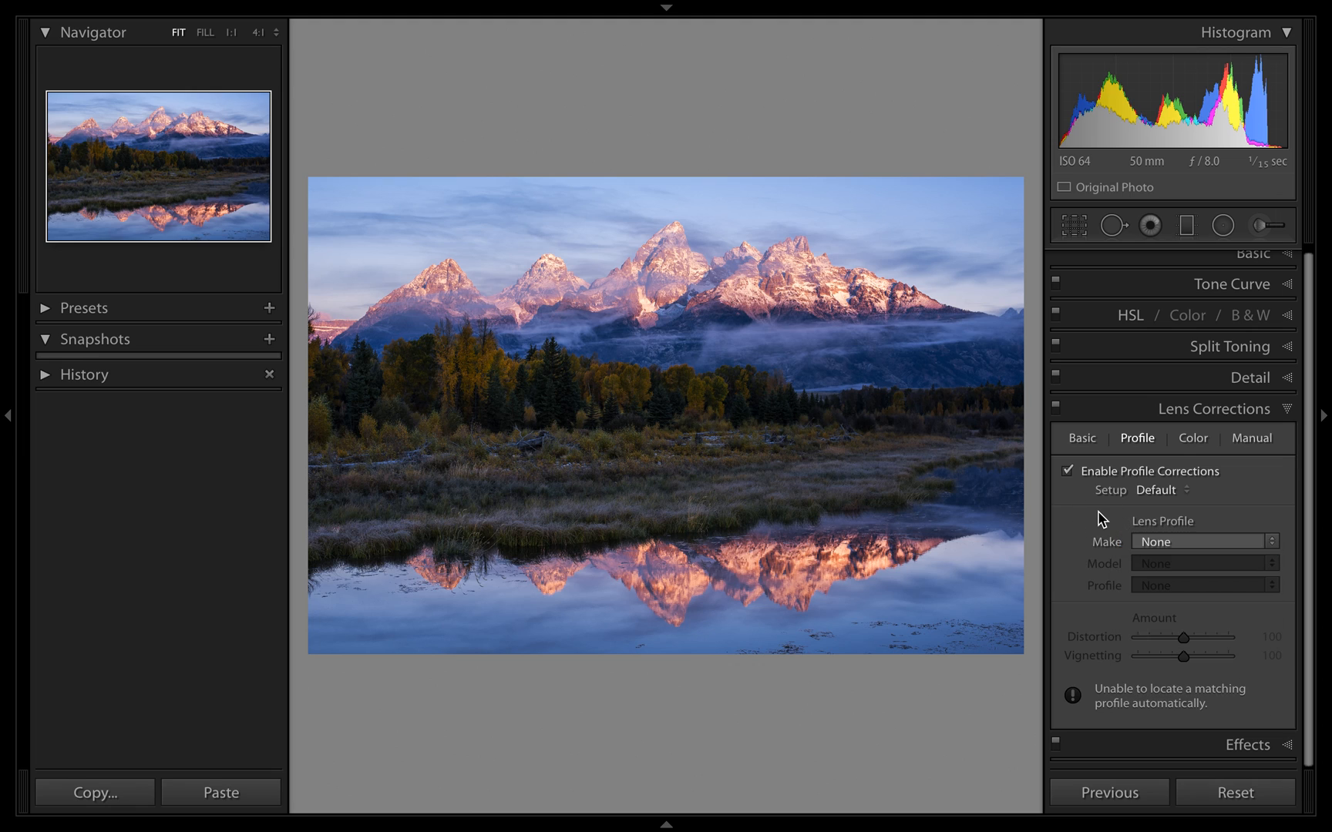
click(1156, 490)
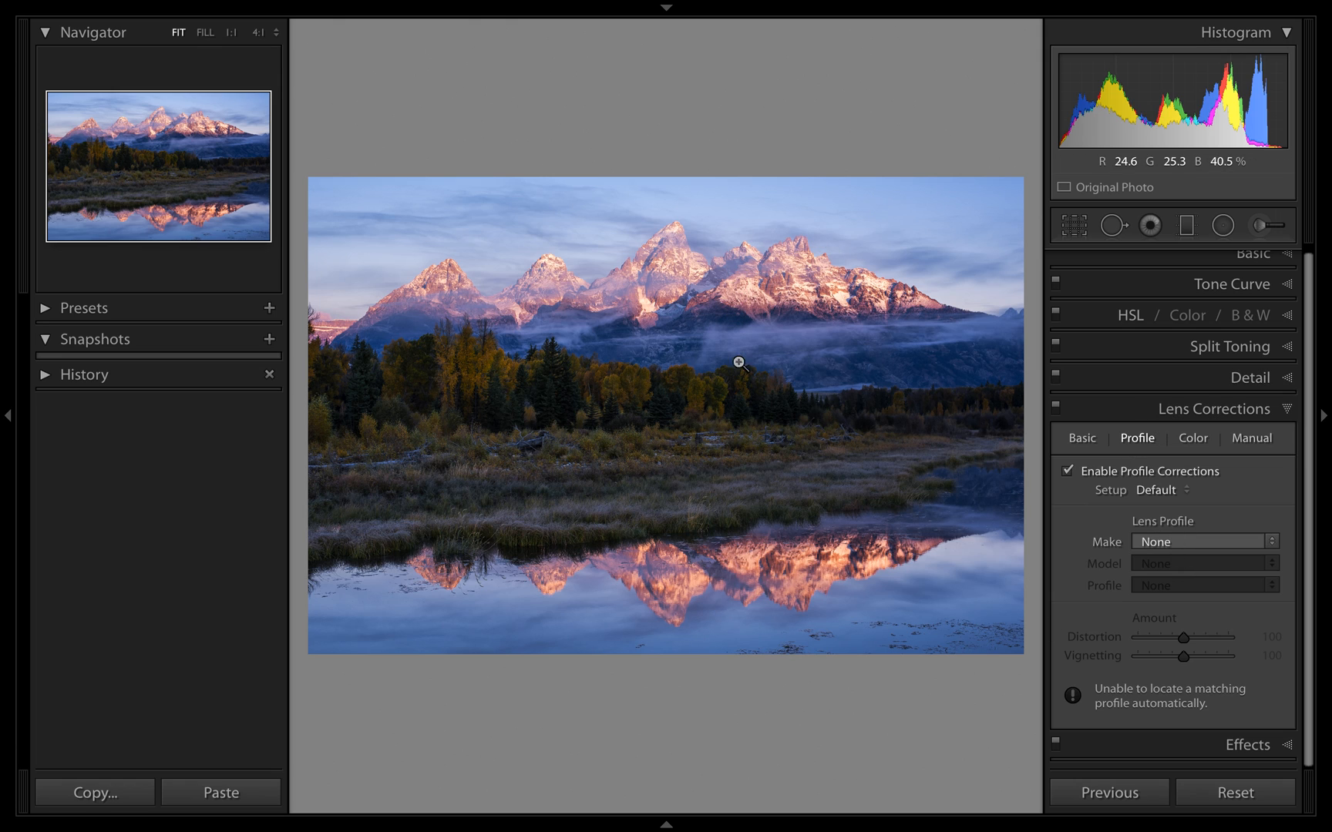
View the defringe settings, try the manual Distortion transform and reset it, and set the Vertical transform to +40.
click(1201, 441)
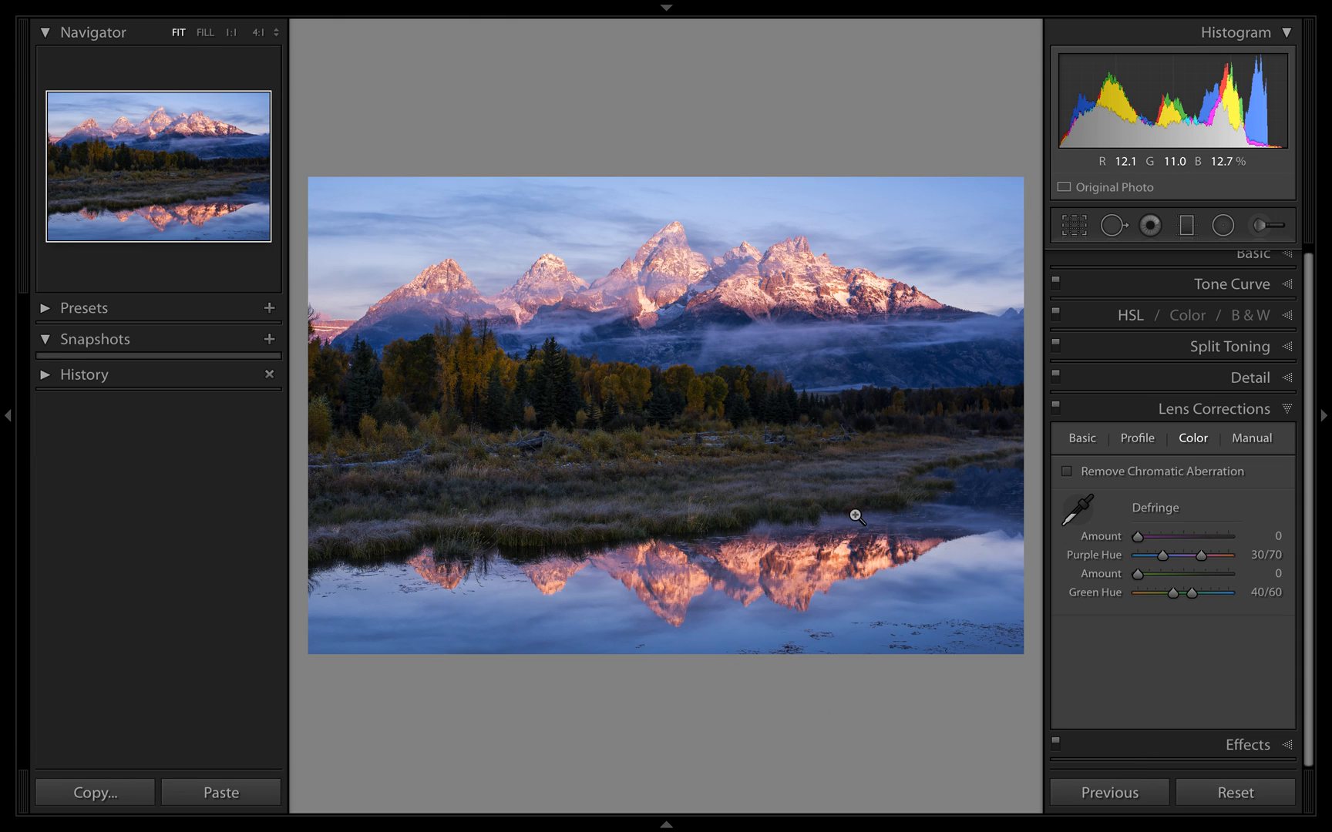
click(1250, 439)
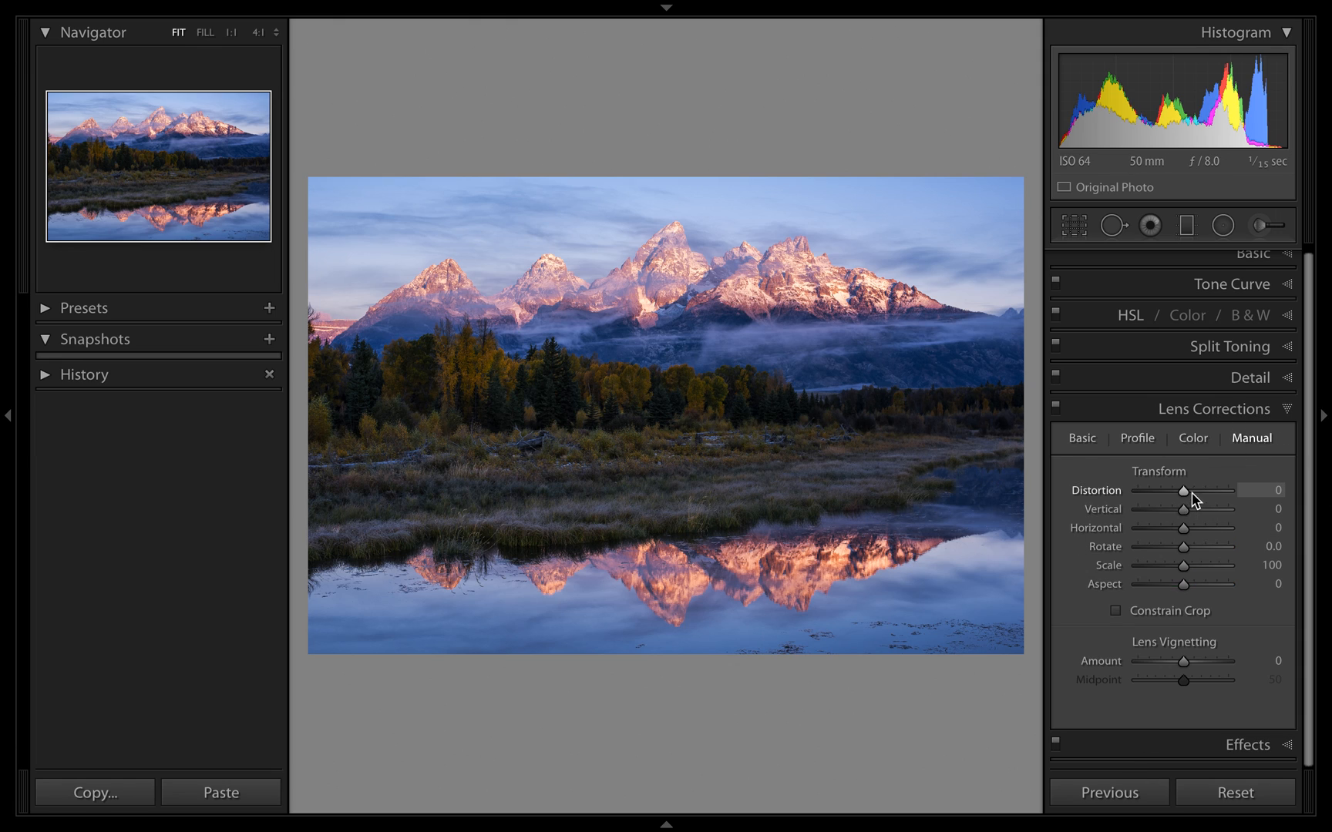
drag(1183, 491, 1200, 523)
double_click(1110, 491)
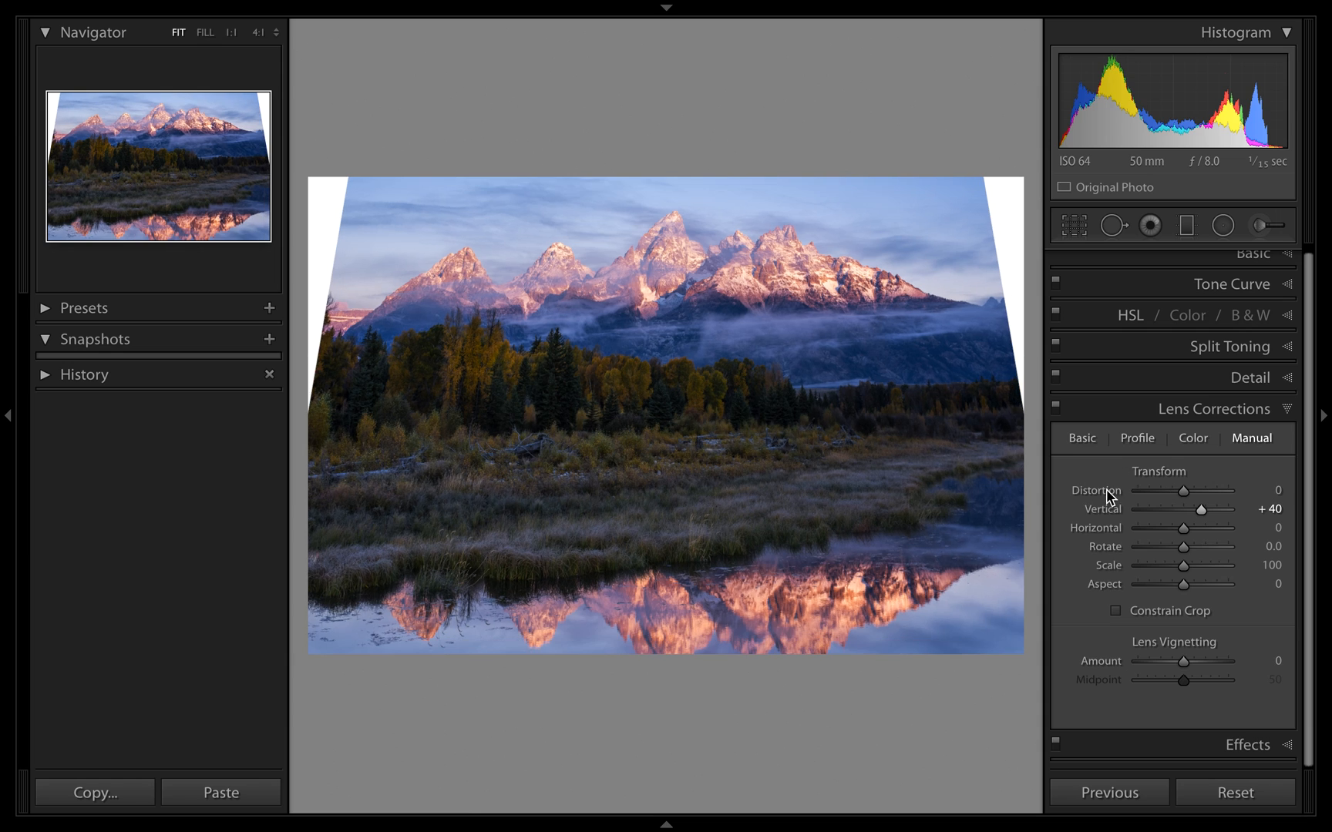
Reset the manual Vertical transform to 0 and open the Effects settings.
double_click(1112, 511)
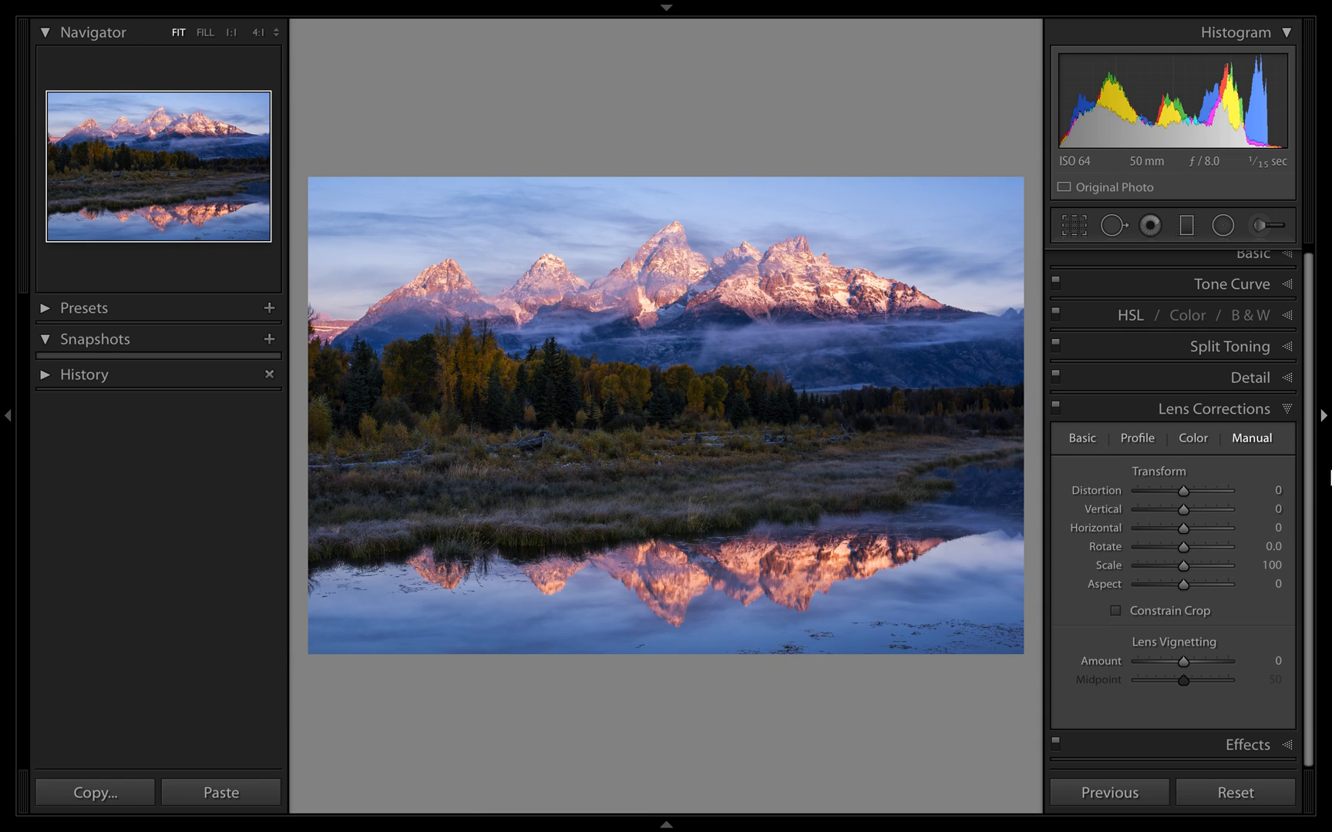
click(1286, 410)
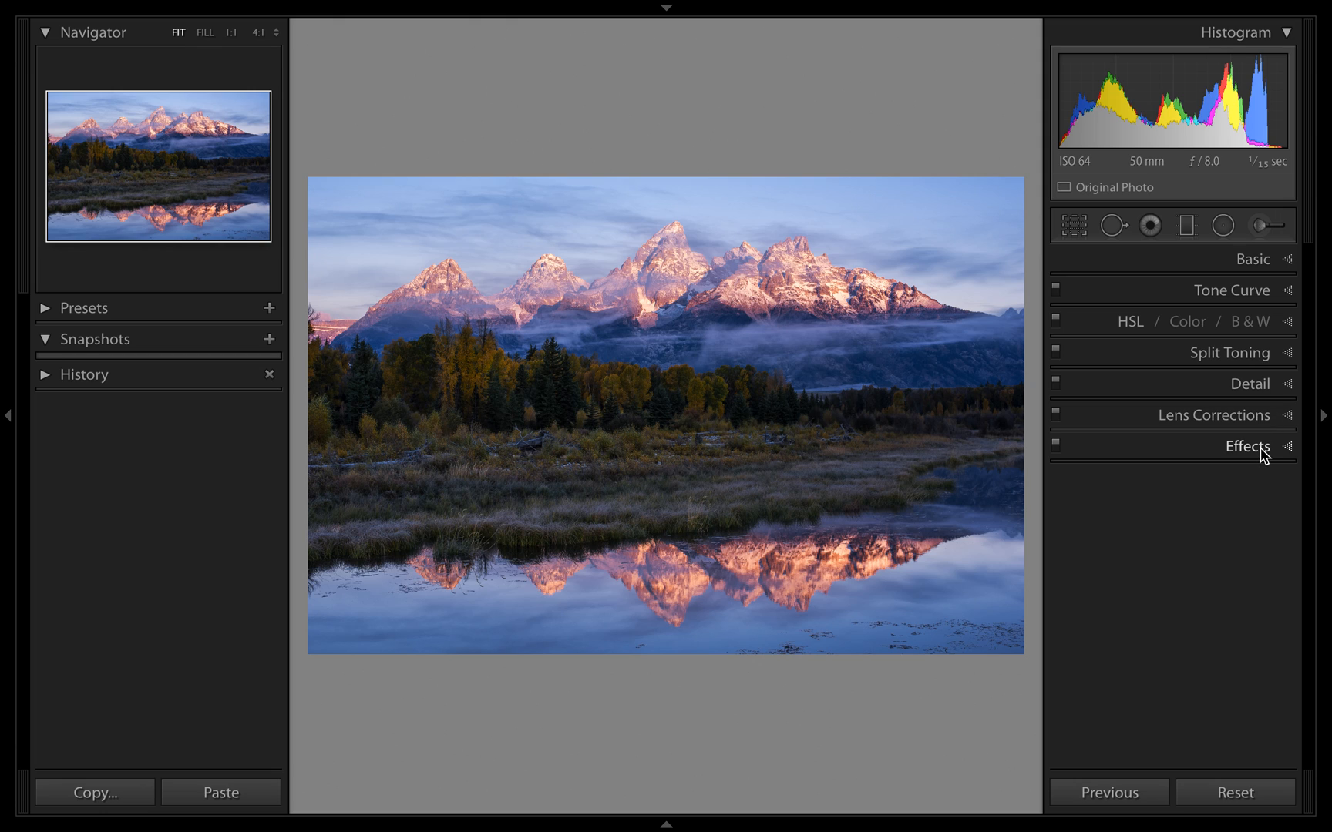
click(1263, 452)
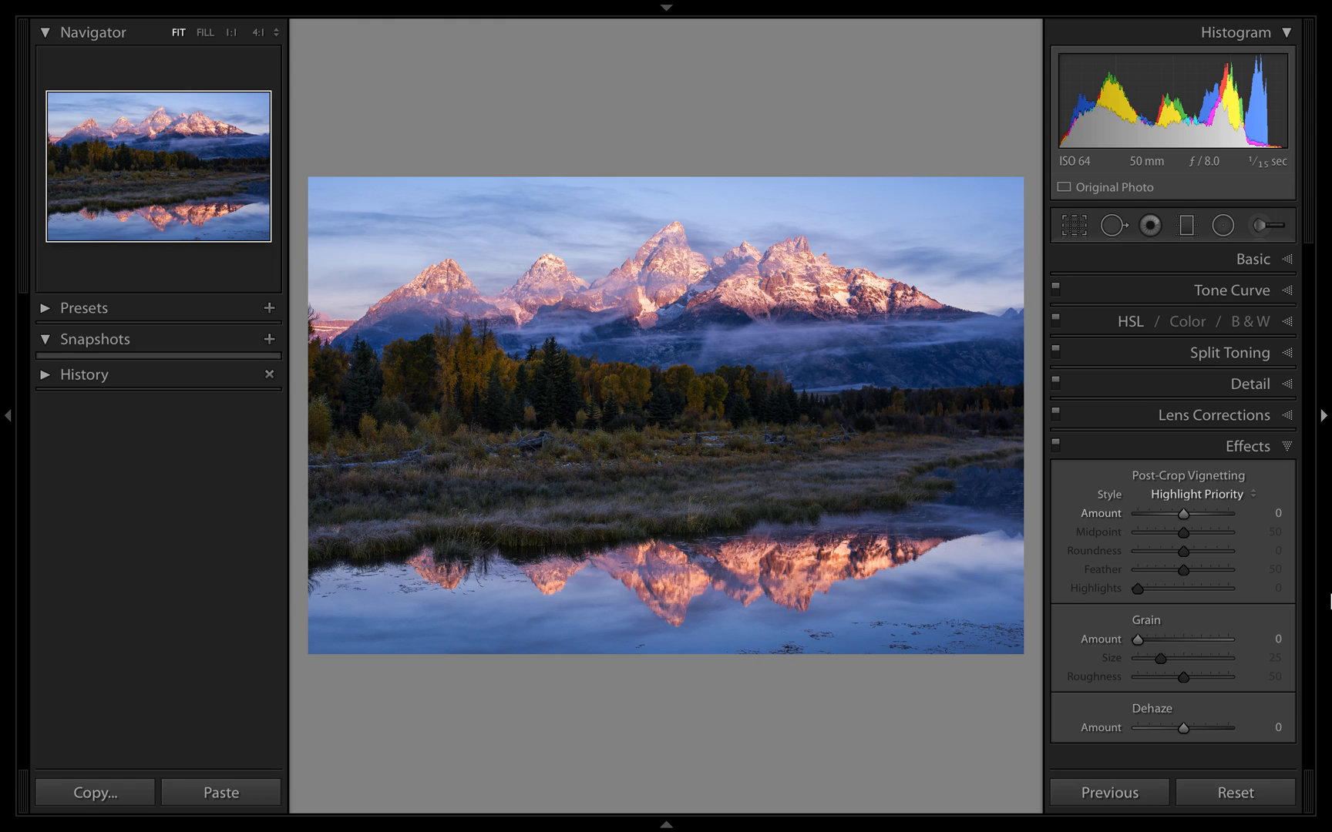
Try darkening post-crop vignettes on the mountain lake photo with Amount at -100 and -20, returning the Amount to 0.
key(shift+minus)
key(shift+equal)
key(shift+minus)
key(shift+minus)
key(shift+minus)
key(shift+minus)
key(shift+minus)
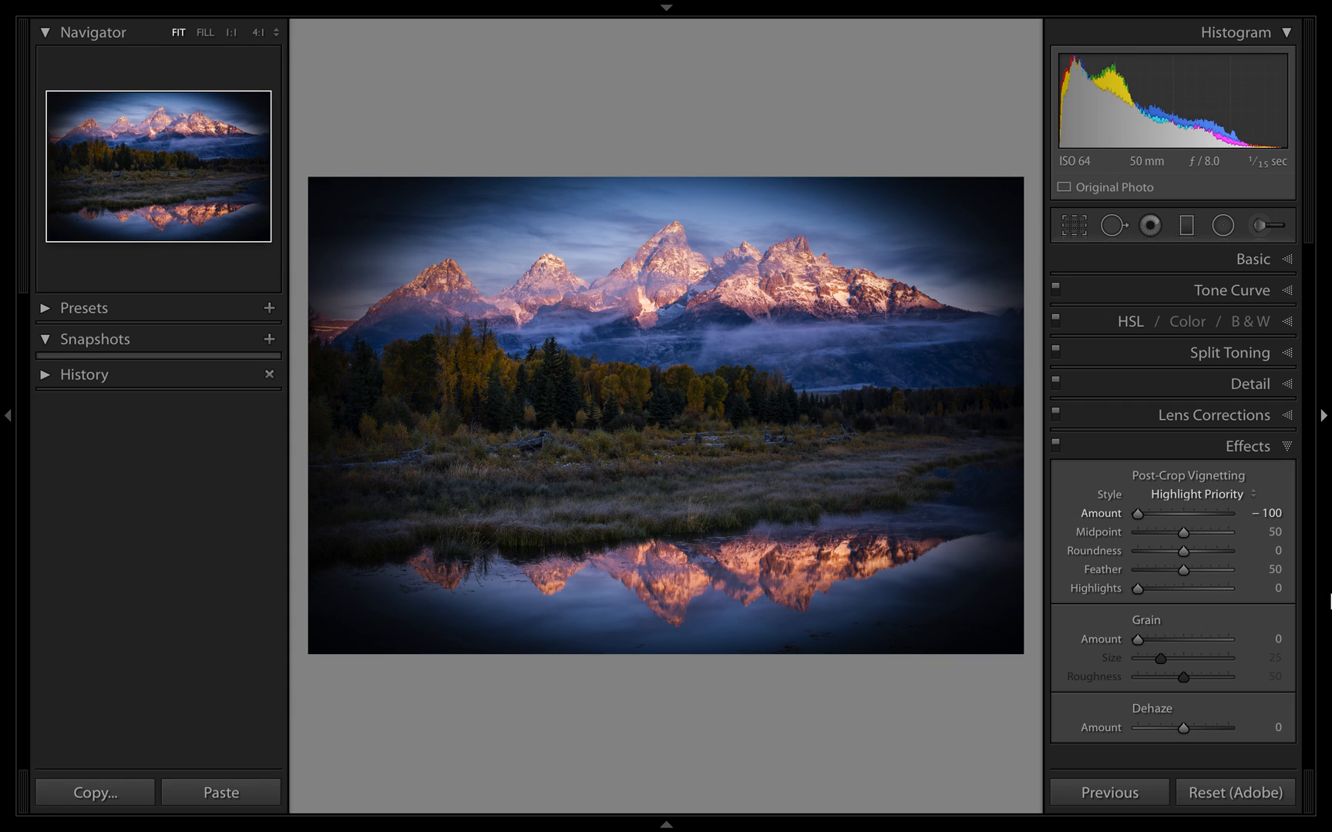
key(shift+equal)
key(shift+equal)
key(shift+equal)
key(shift+equal)
key(shift+equal)
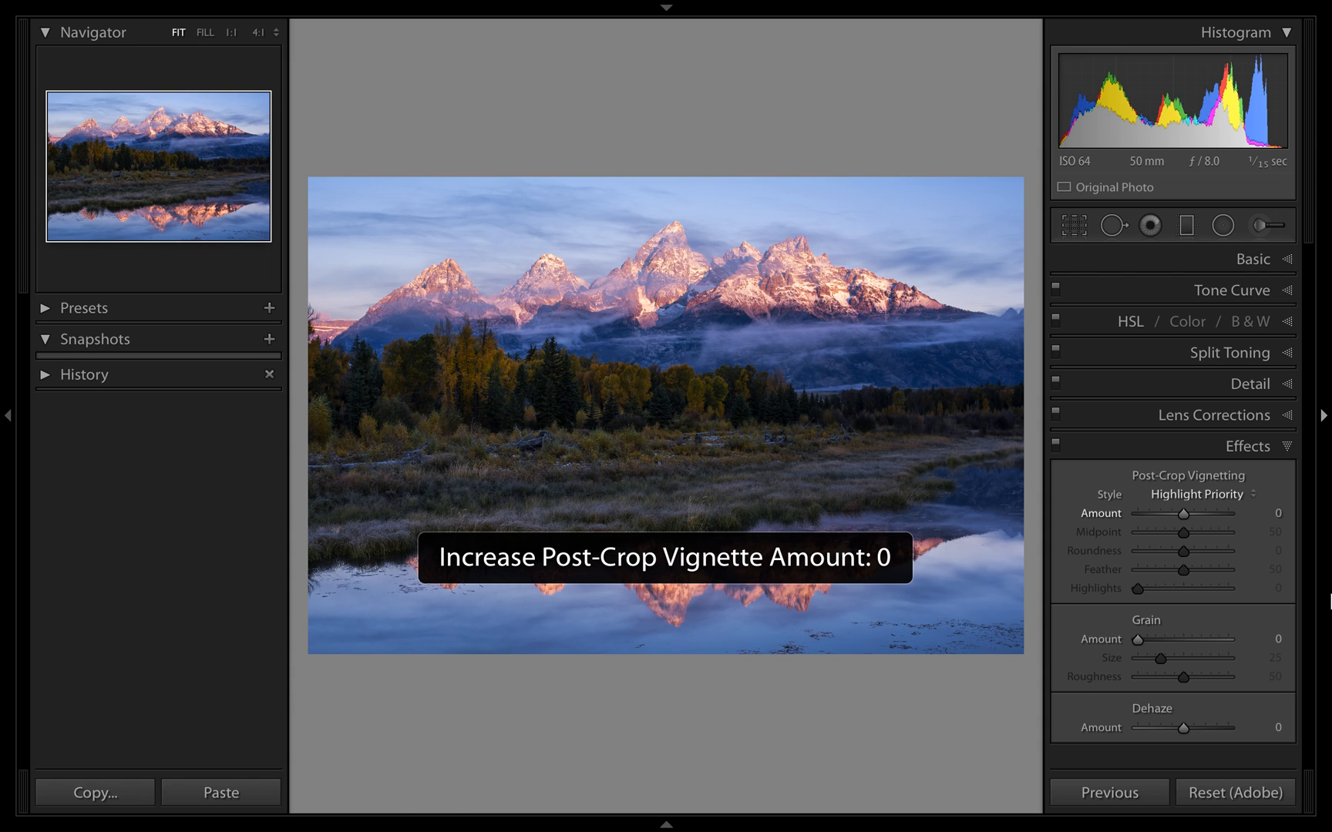
key(shift+minus)
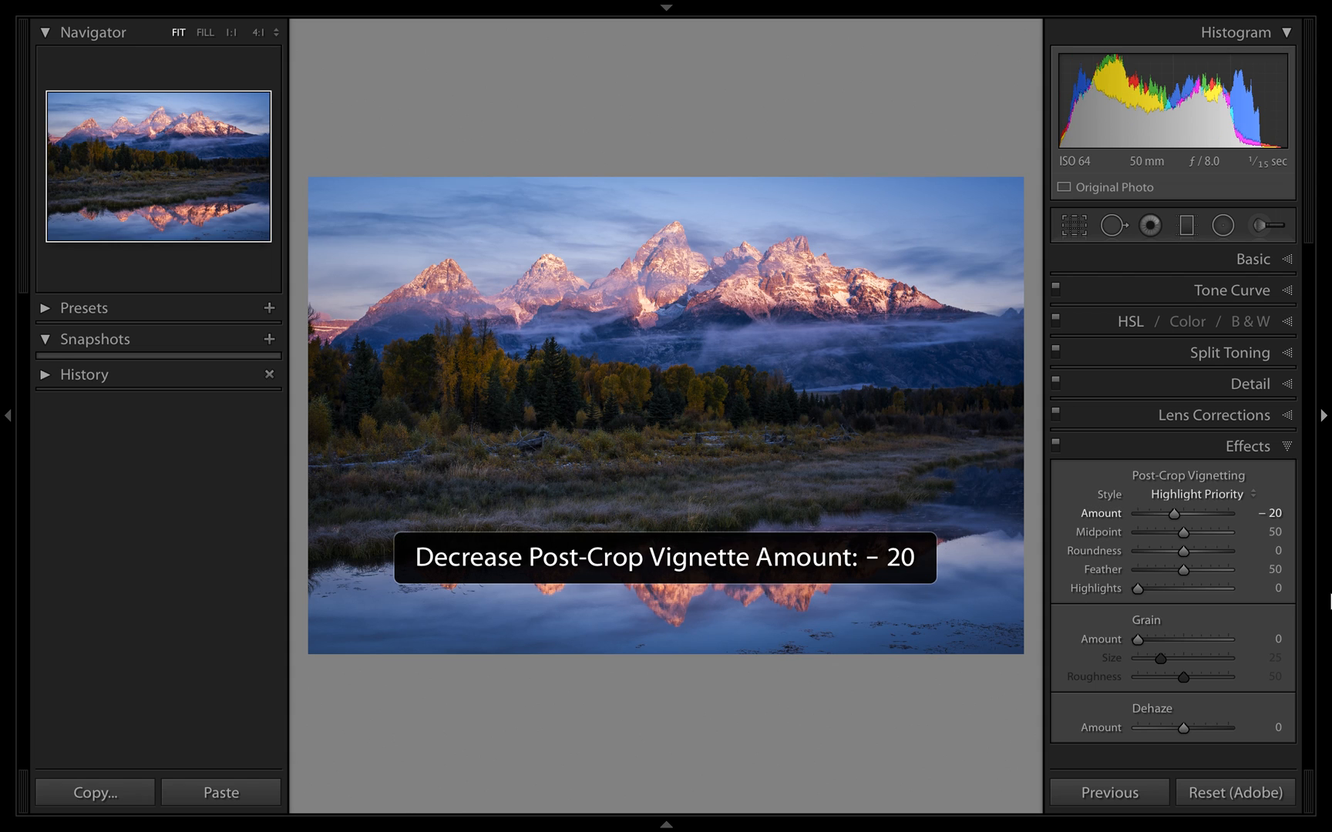
key(shift+equal)
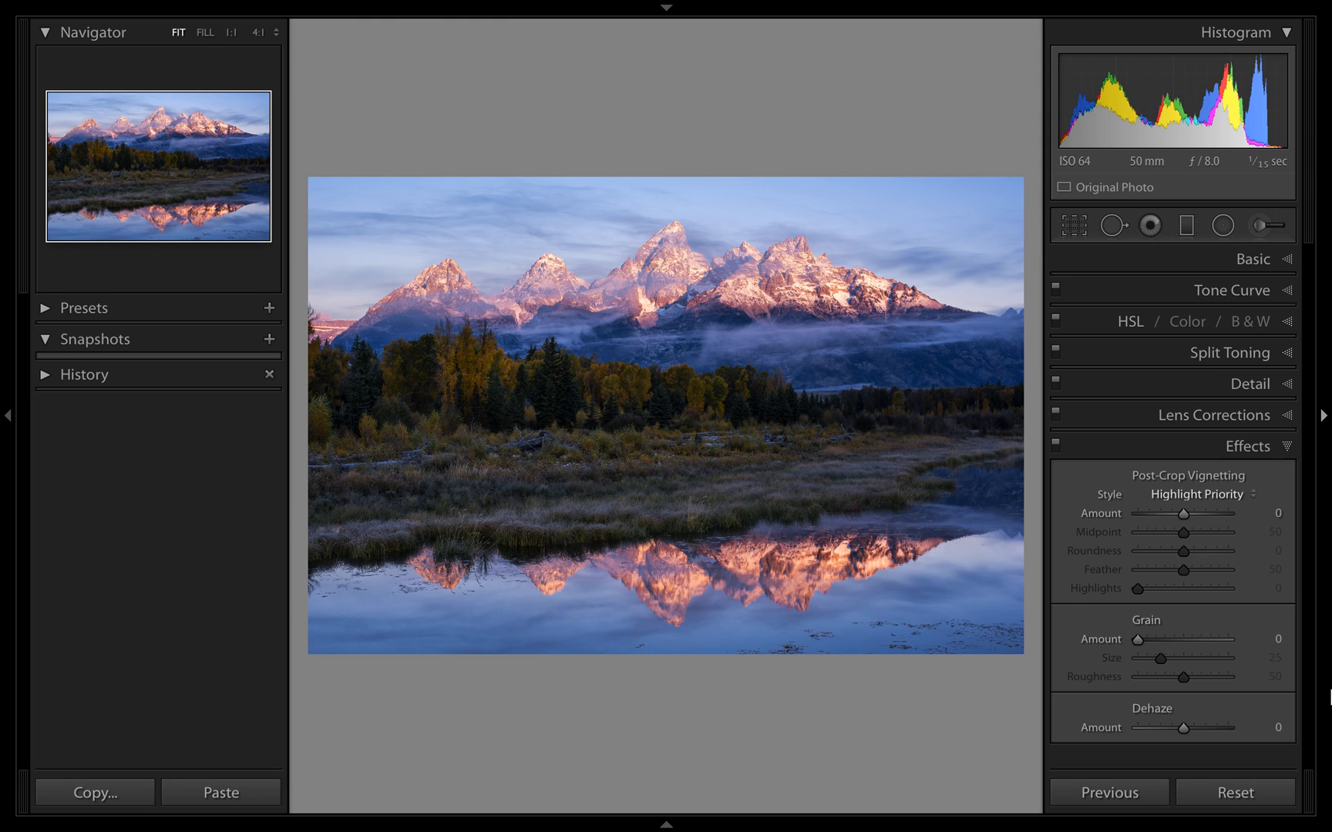
Try a lightening post-crop vignette by raising the Amount to +100 and step it back down to 0.
key(minus)
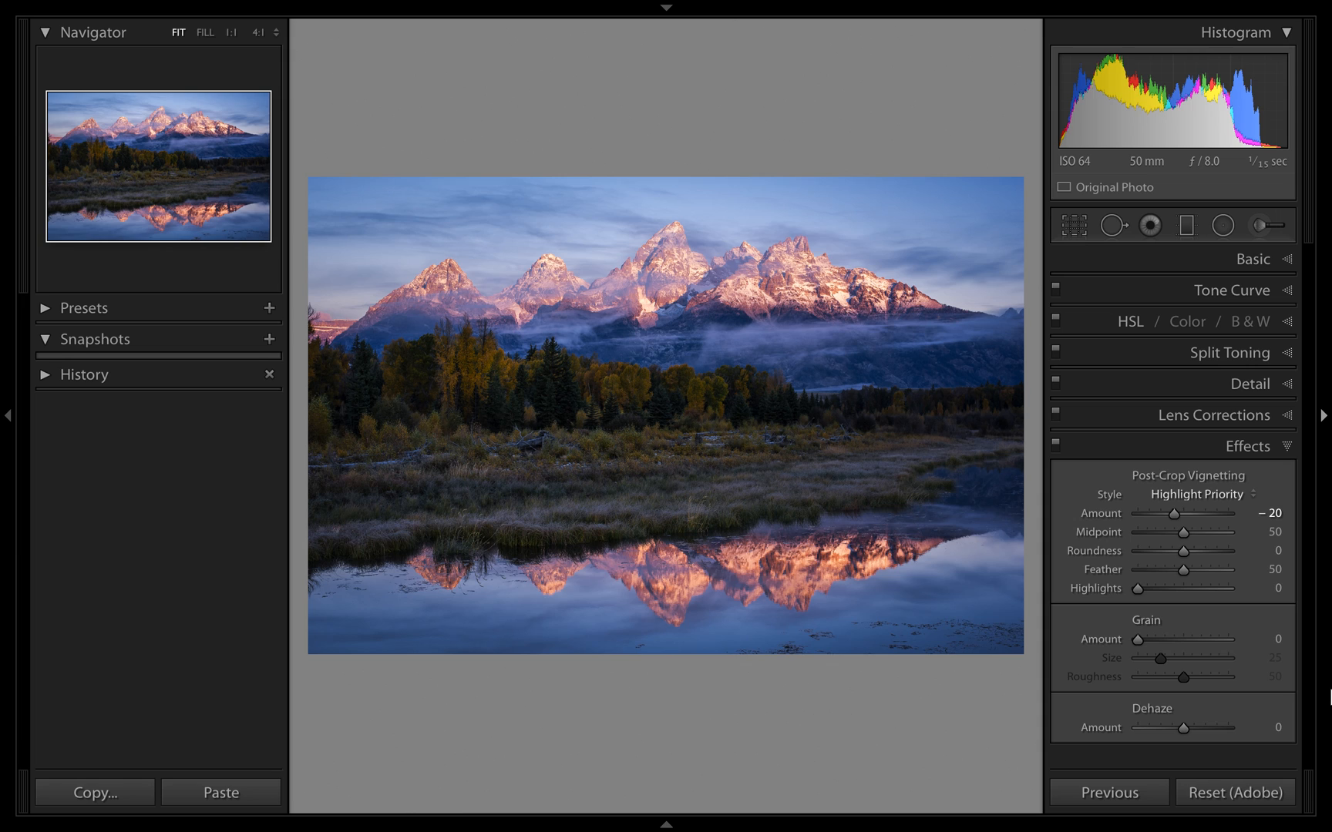
key(shift+equal)
key(shift+equal)
key(shift+equal)
key(shift+equal)
key(shift+equal)
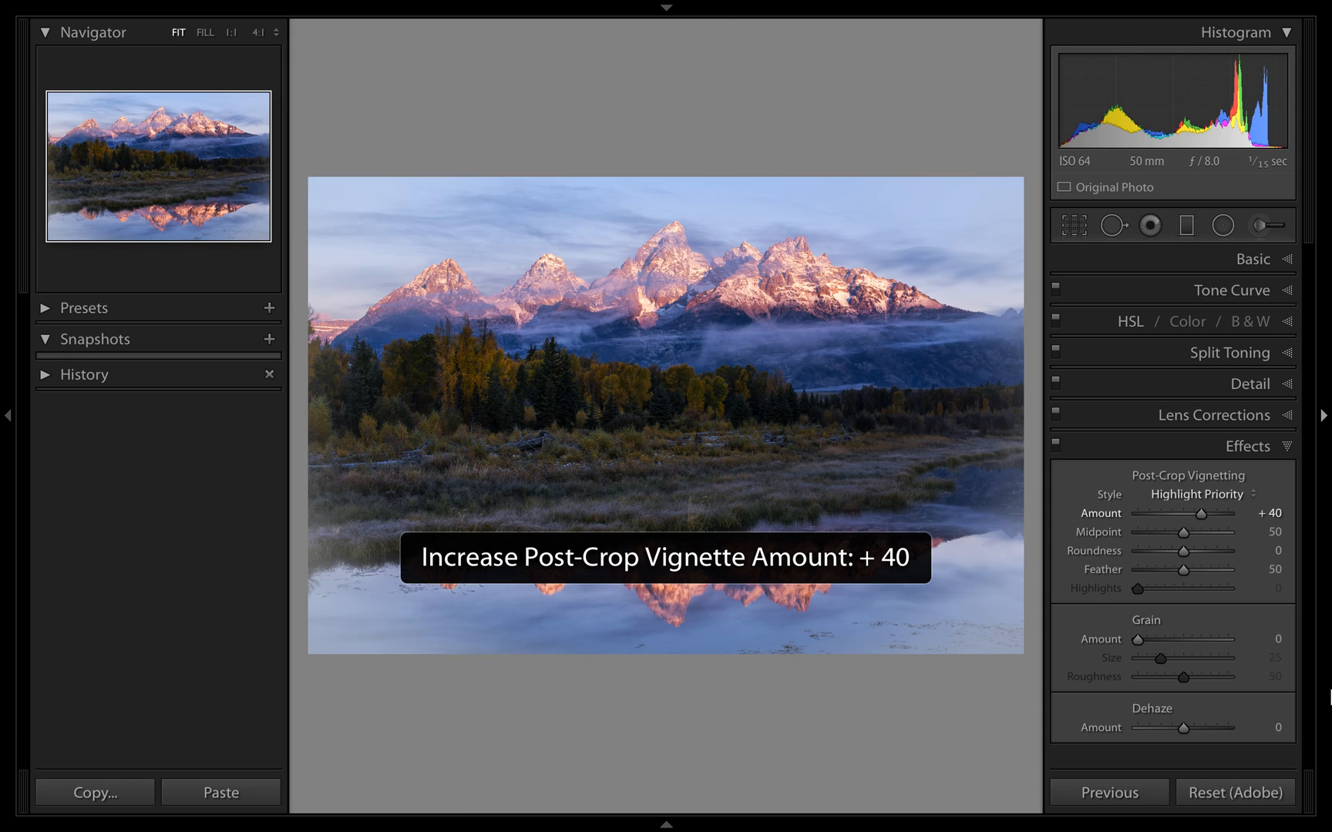
key(shift+equal)
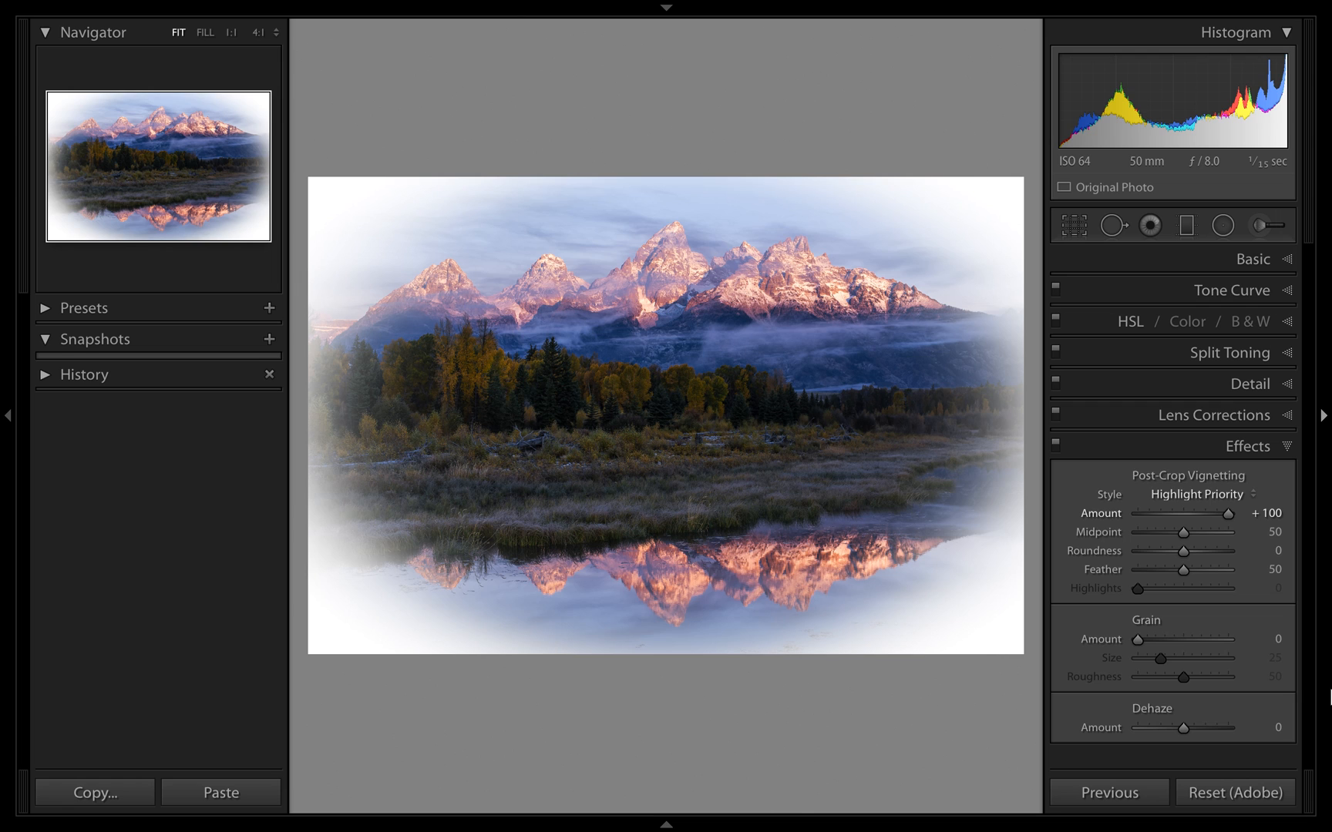
key(shift+minus)
key(shift+minus)
key(shift+minus)
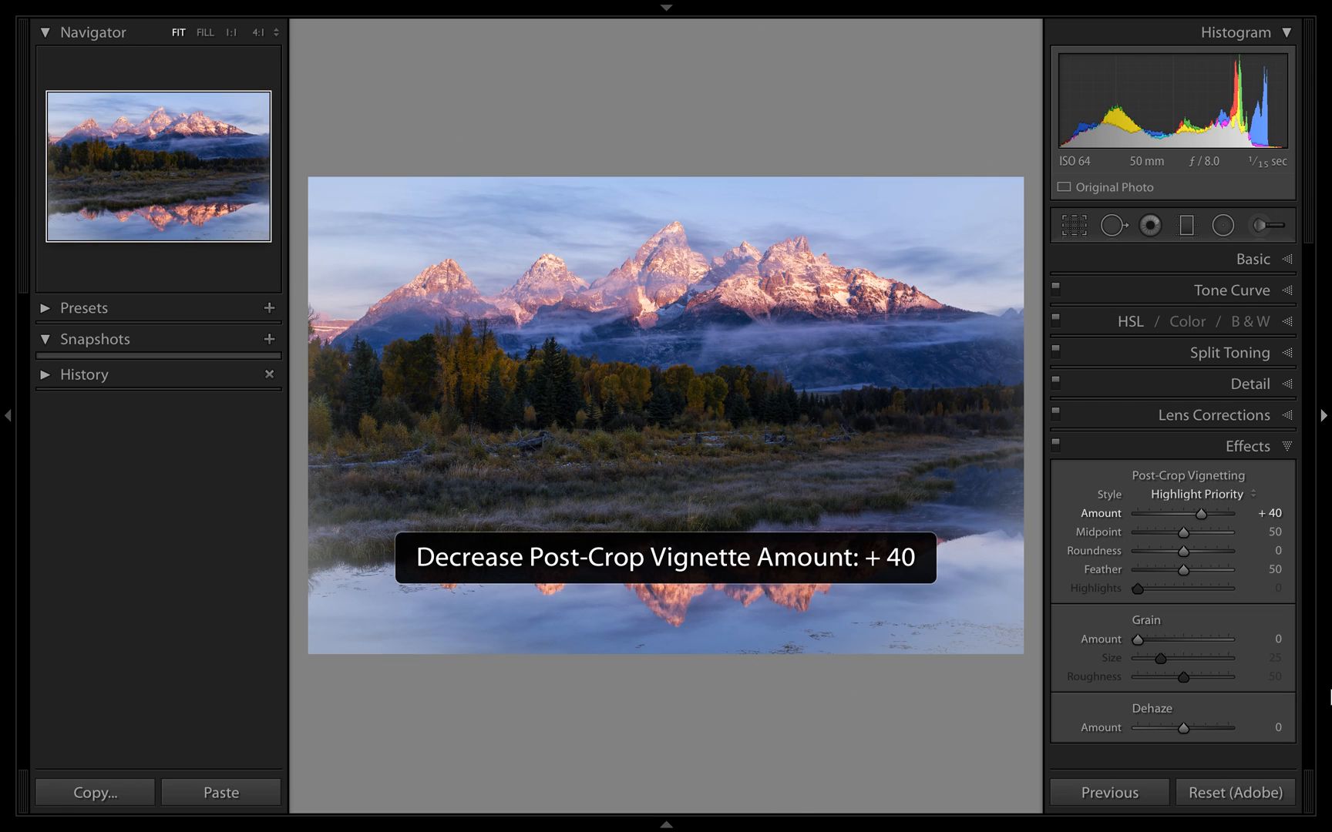
key(shift+minus)
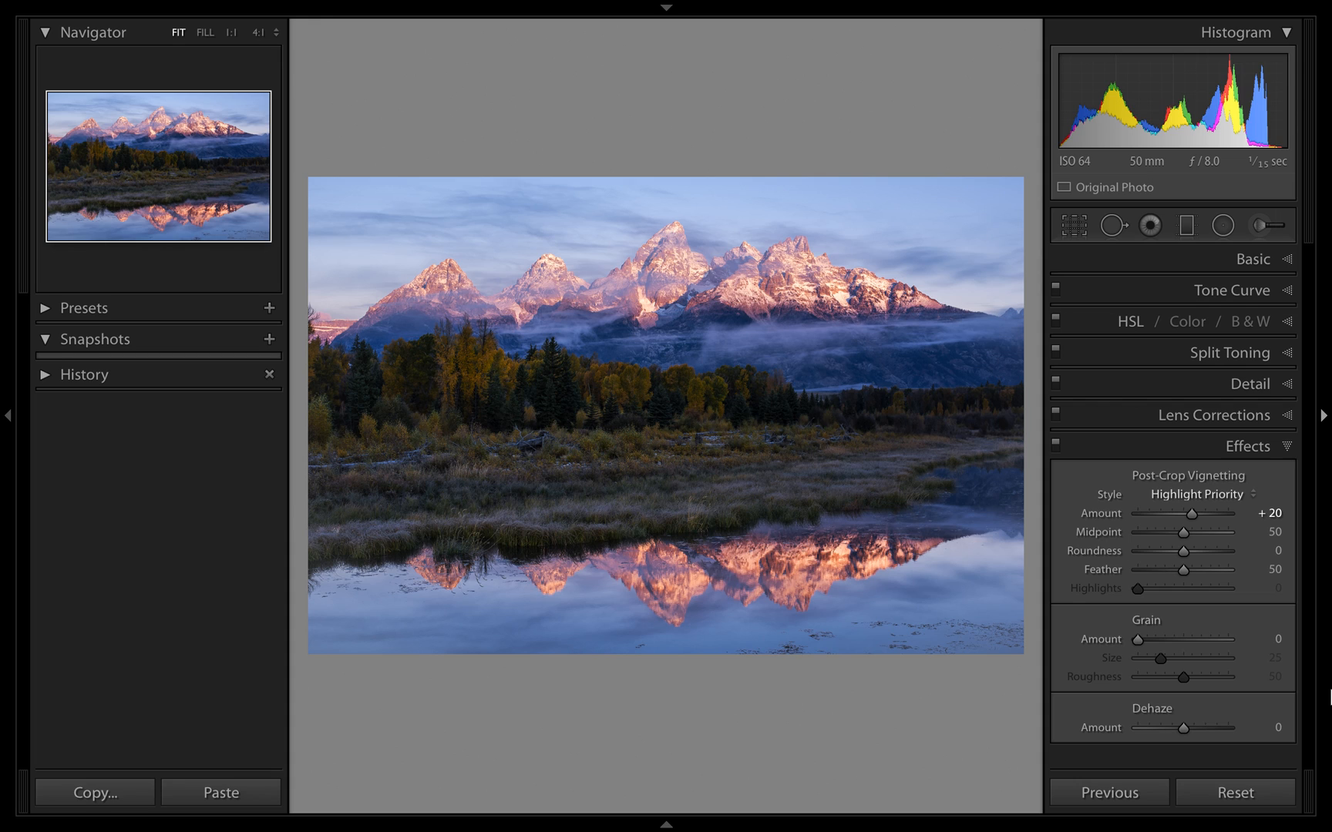
key(shift+minus)
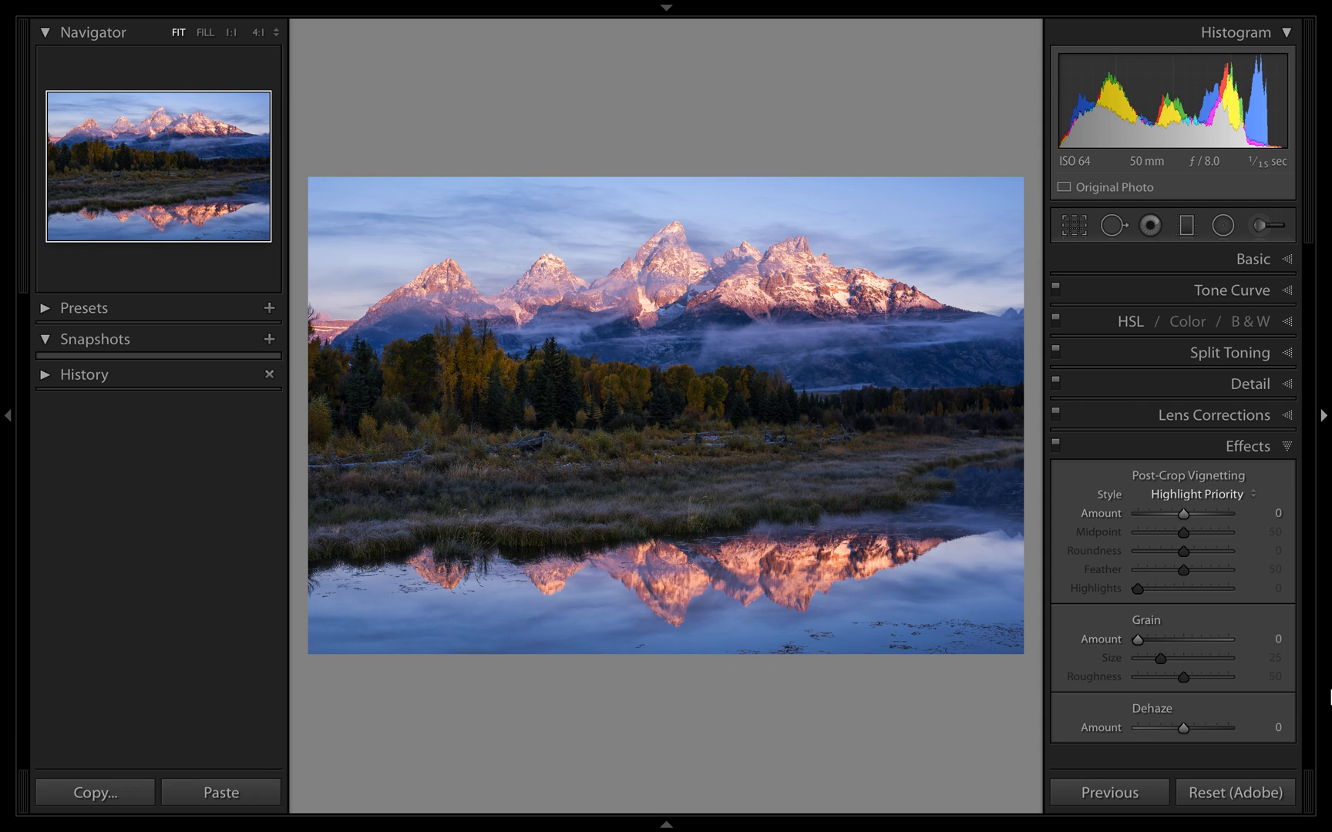
Set the post-crop vignette Amount to -20 after trying -40.
key(shift+minus)
key(shift+minus)
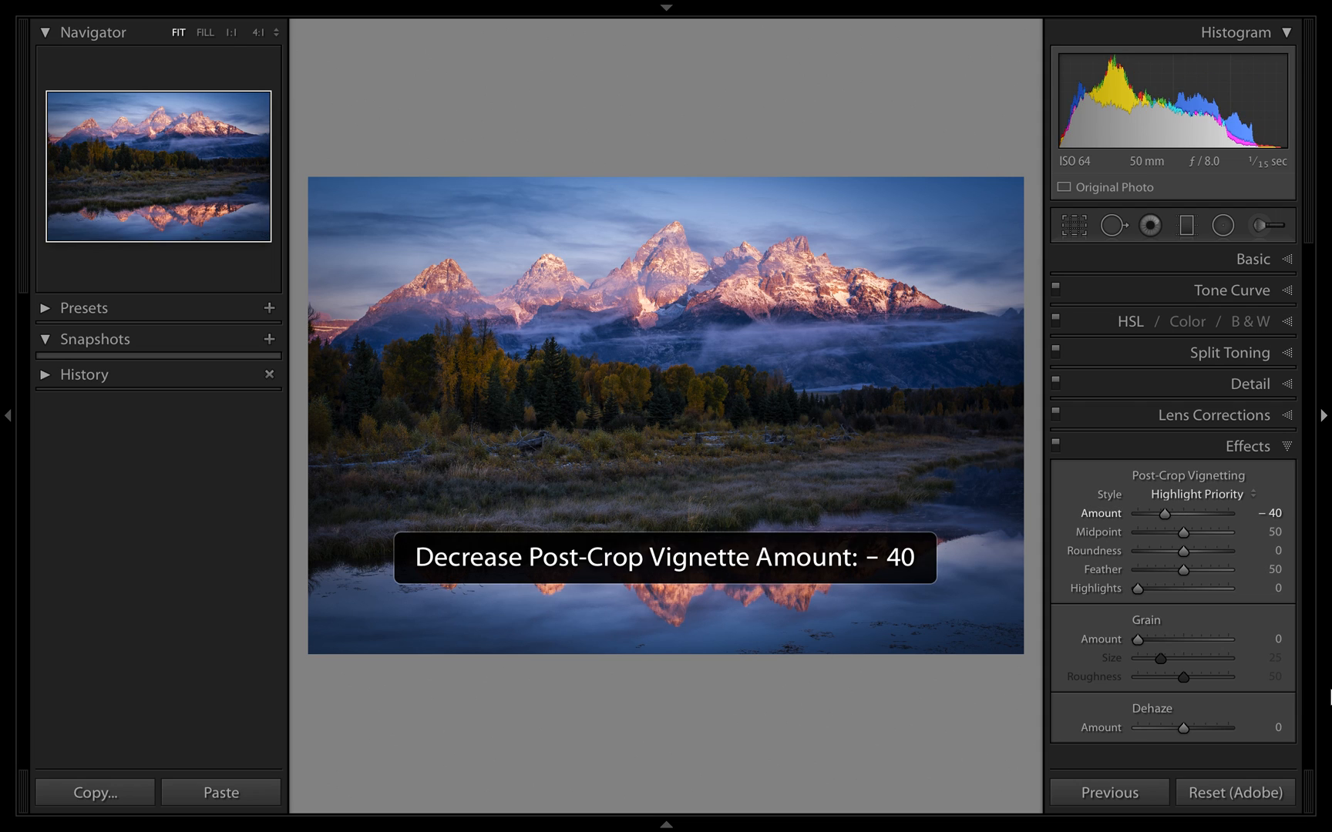
key(shift+equal)
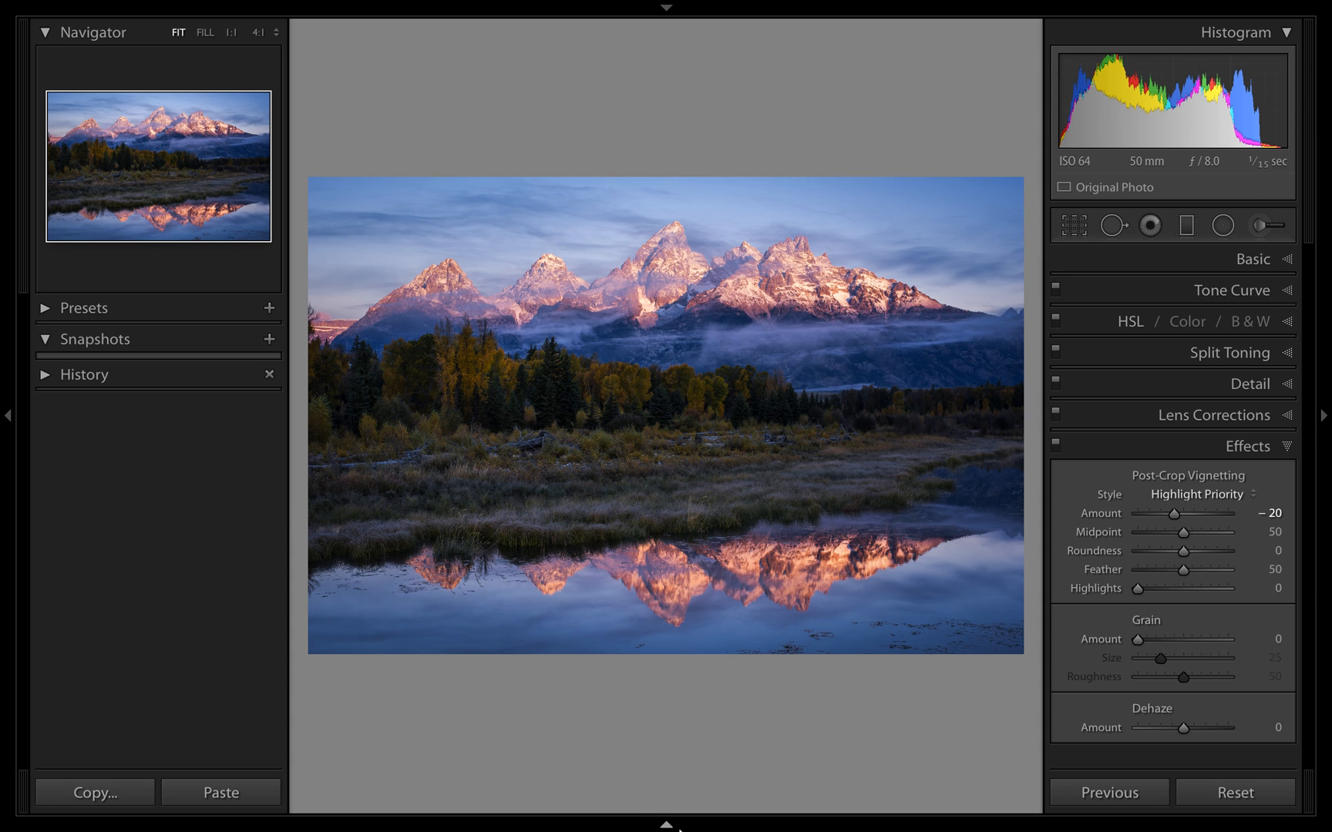
Try the vignette Midpoint at 100 and 0, and set it to 74.
click(1186, 538)
drag(1181, 535, 1260, 538)
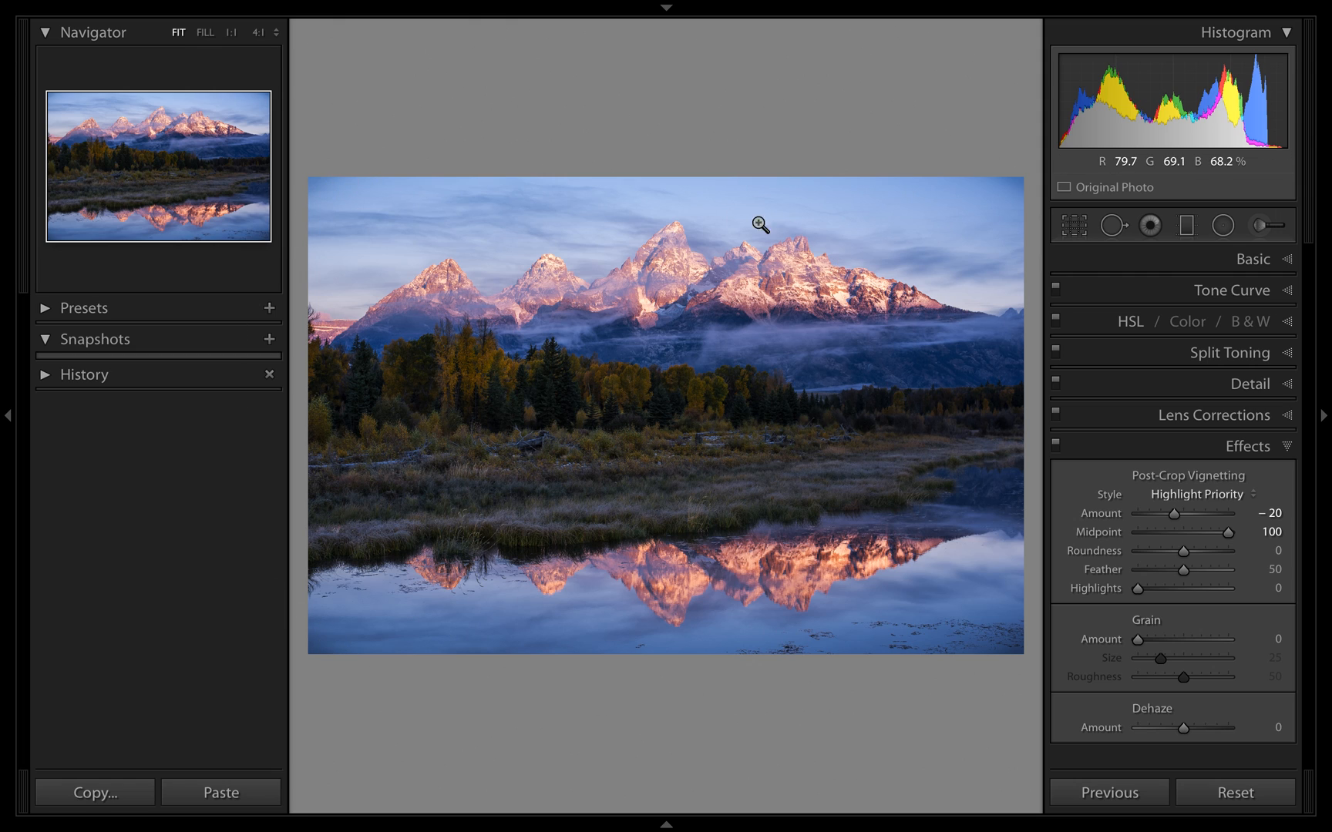
drag(1230, 537, 1088, 549)
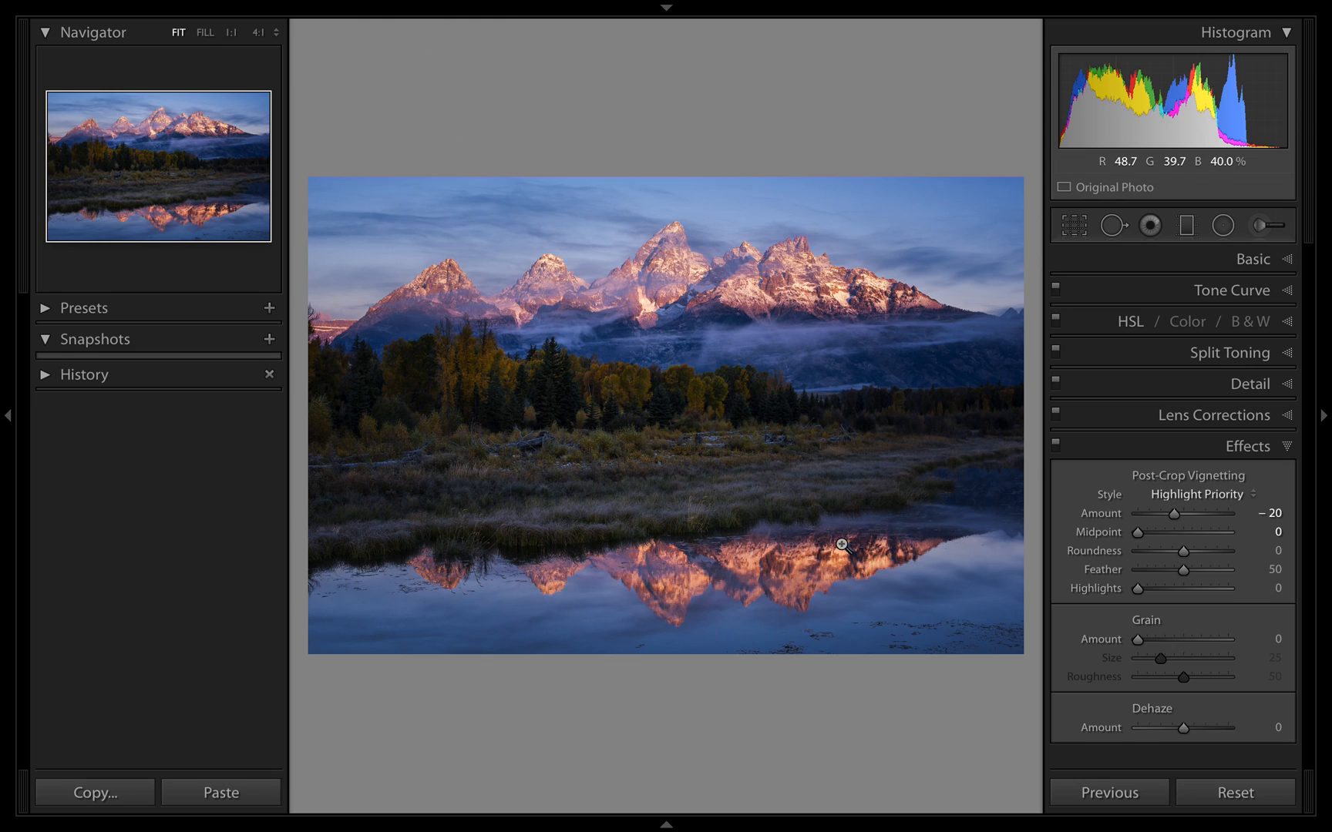
drag(1135, 532, 1152, 564)
Try hard vignette edges with Feather at 0 and 4, and set Feather to 68 with Roundness at 0.
drag(1169, 563, 1053, 578)
double_click(1100, 552)
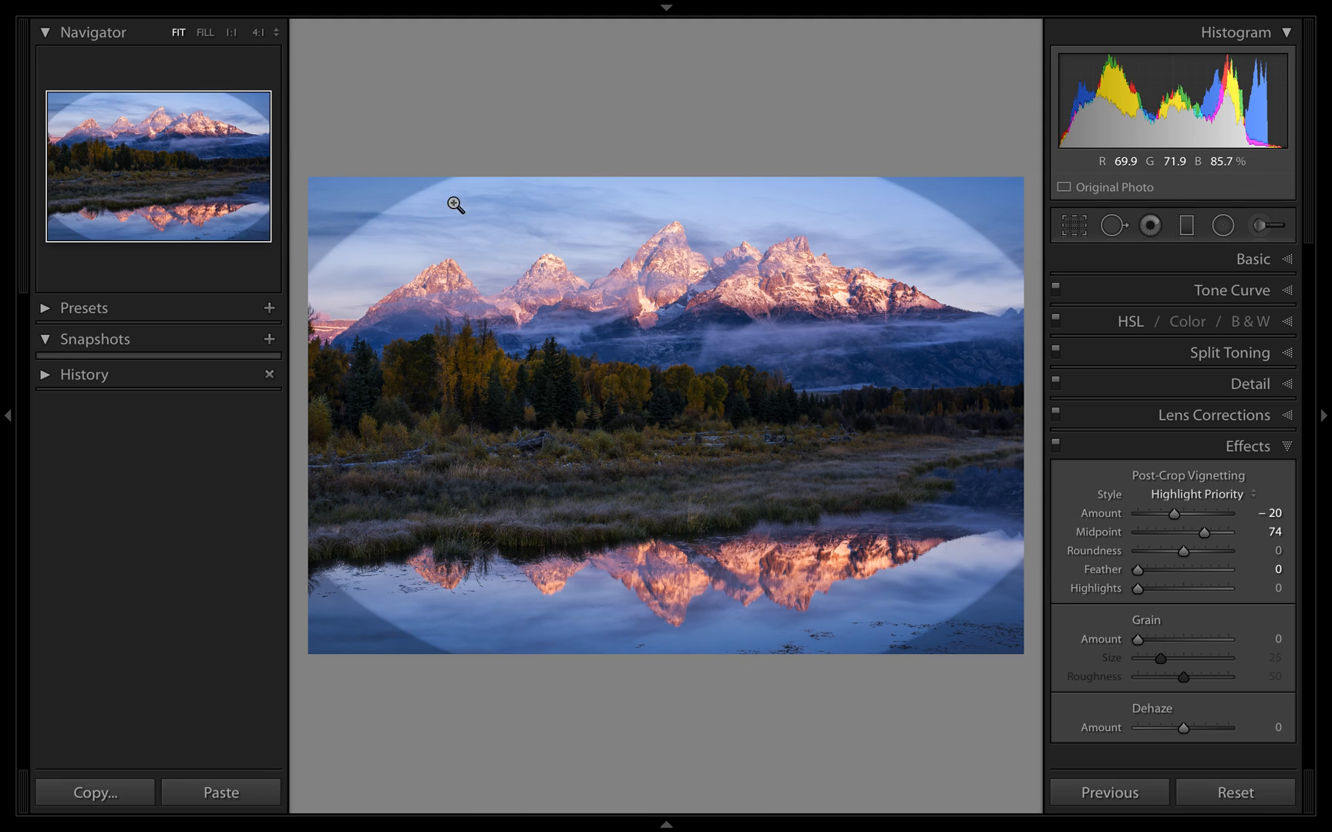
drag(1138, 571, 1143, 574)
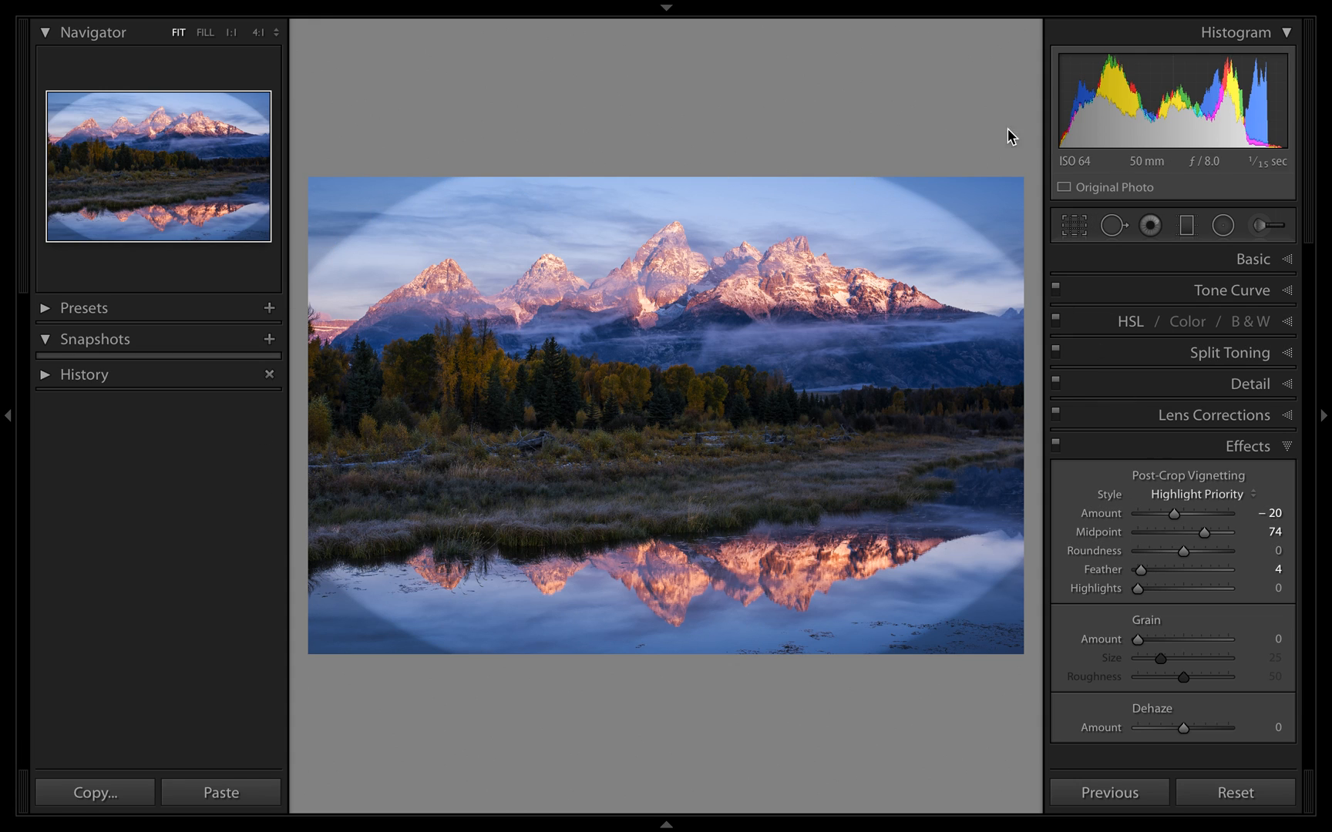
mouse_move(1139, 570)
mouse_down()
mouse_move(1272, 568)
mouse_move(1201, 572)
mouse_move(1195, 592)
mouse_move(1218, 592)
mouse_move(1124, 589)
mouse_up()
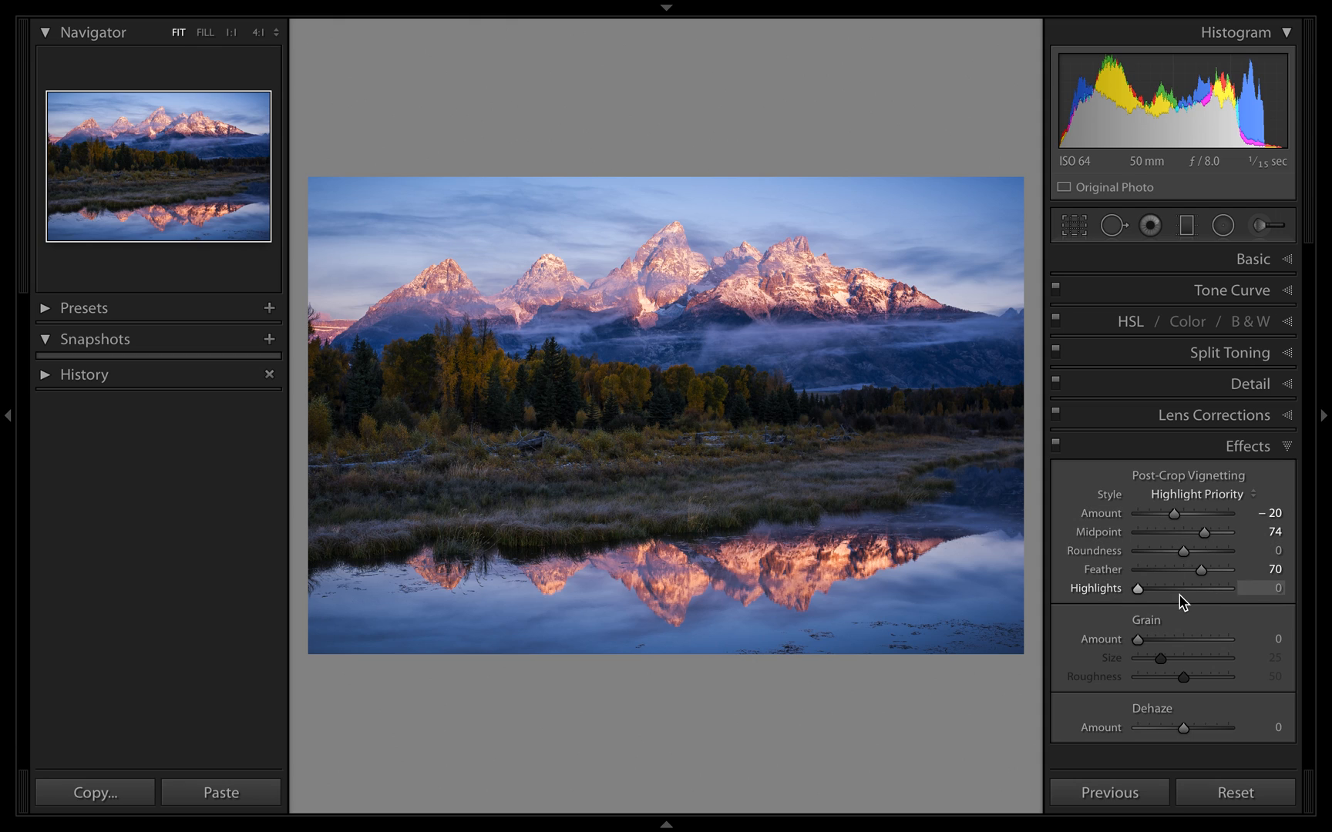
mouse_move(1201, 571)
mouse_down()
mouse_move(1187, 573)
mouse_move(1199, 573)
mouse_up()
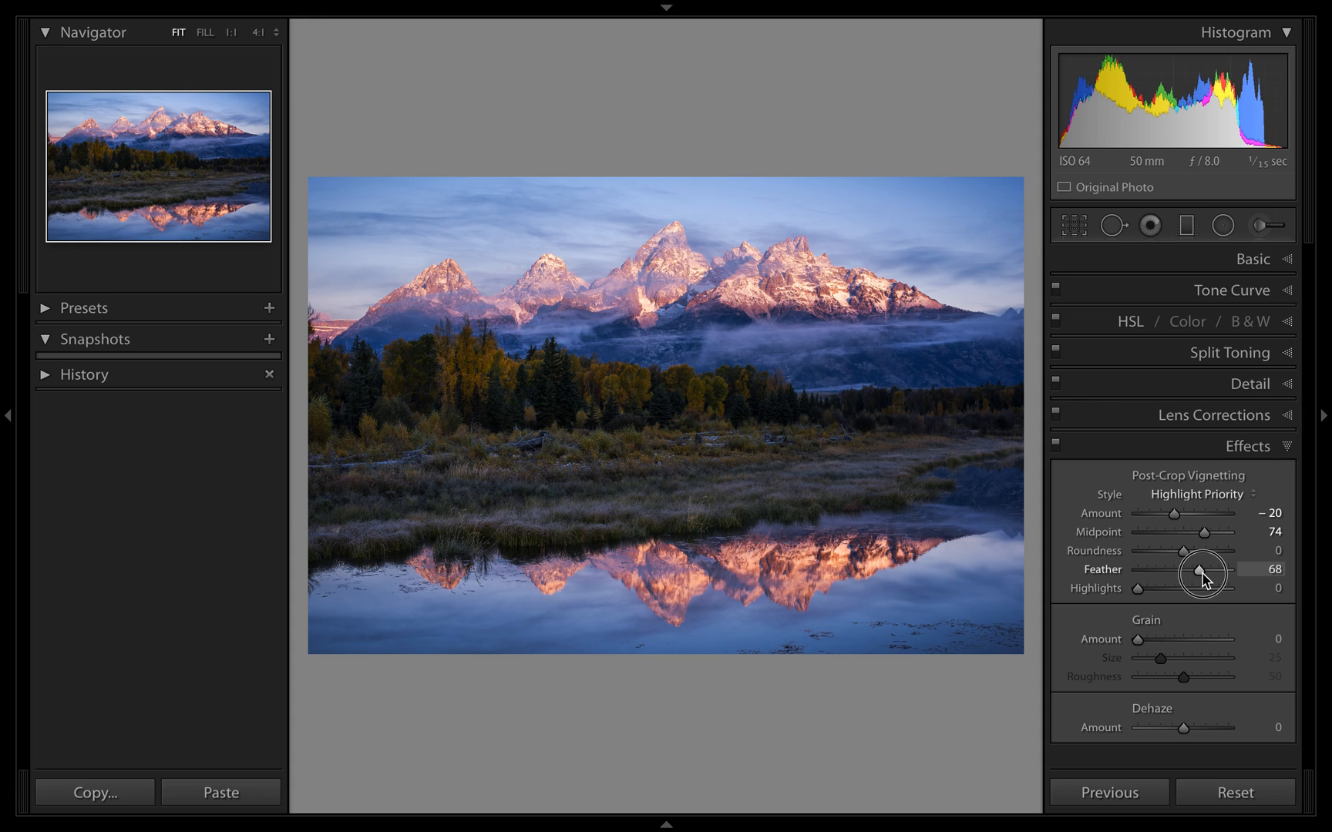
Compare the photo with the effects switched off and on, leaving them on.
click(1055, 444)
click(1055, 445)
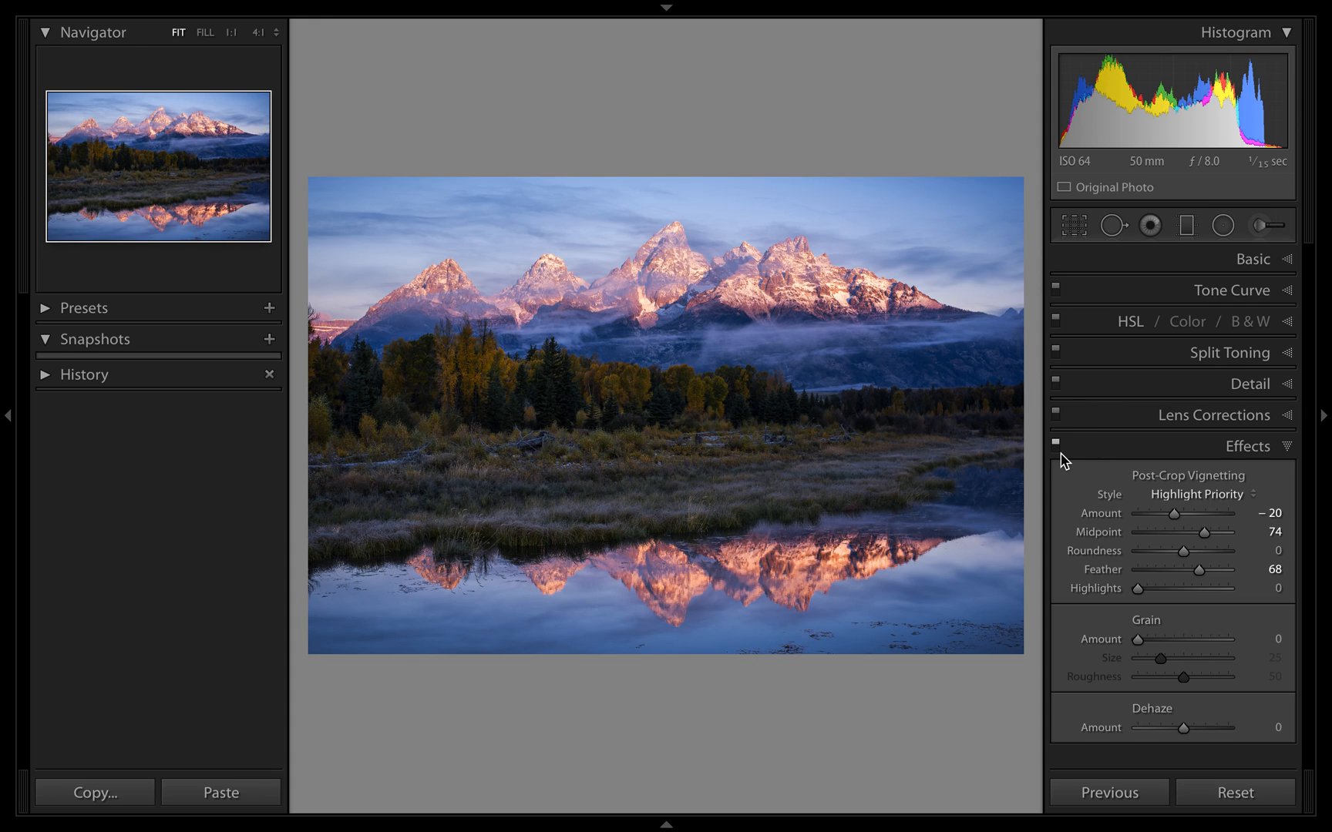
click(1056, 444)
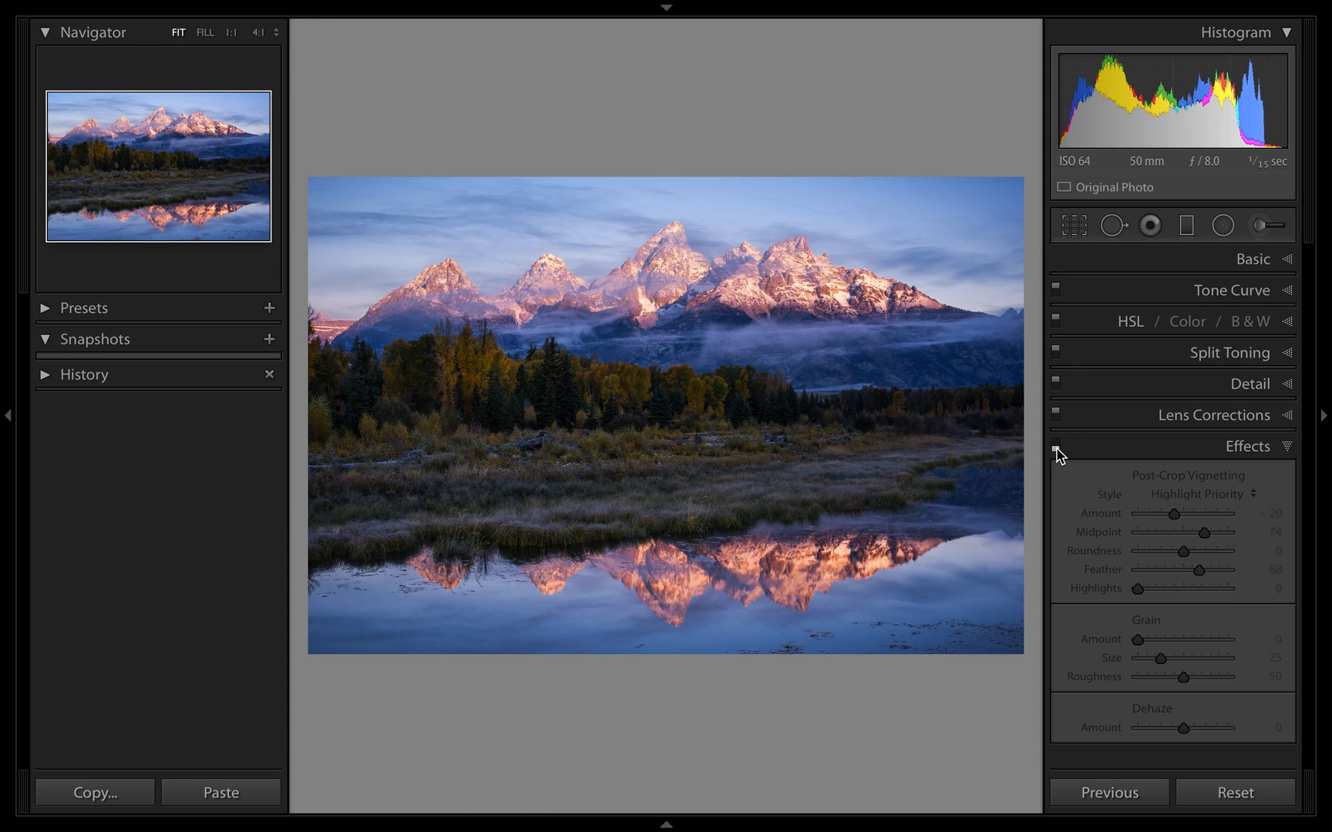
click(1055, 445)
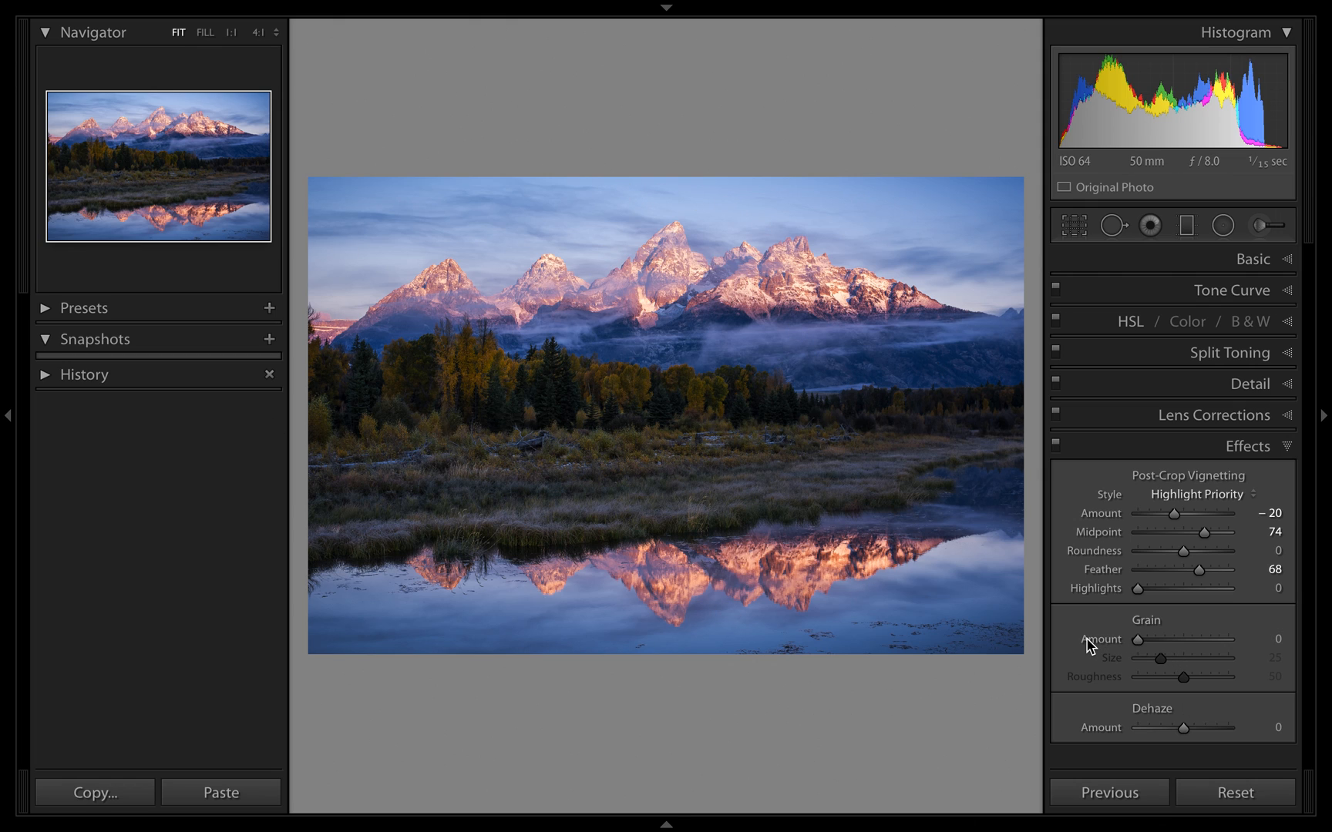
Add maximum film grain to the photo by setting the Grain Amount to 100.
key(plus)
key(plus)
key(plus)
key(plus)
key(plus)
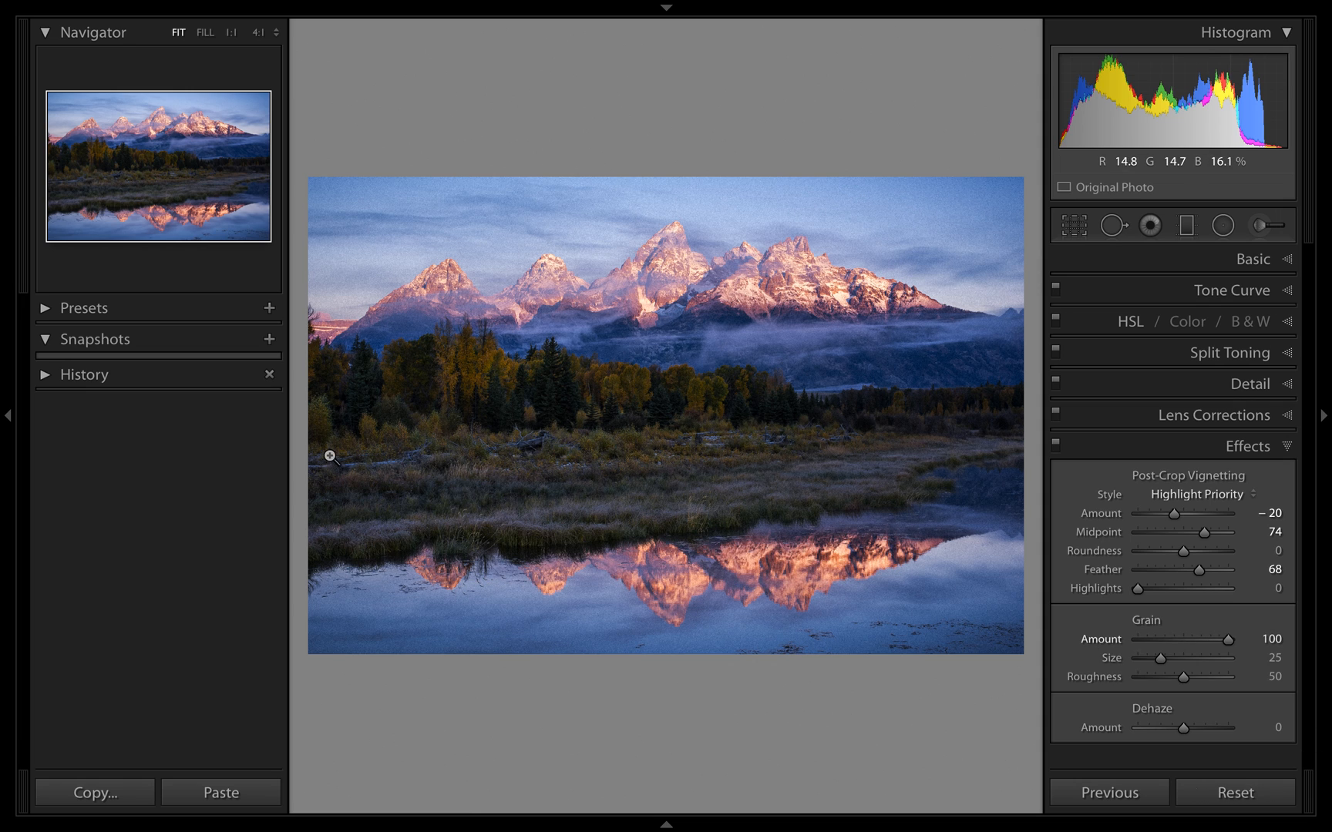
Preview the grainy photo in black and white, and revert both the conversion and the Grain Amount to 0.
click(1262, 324)
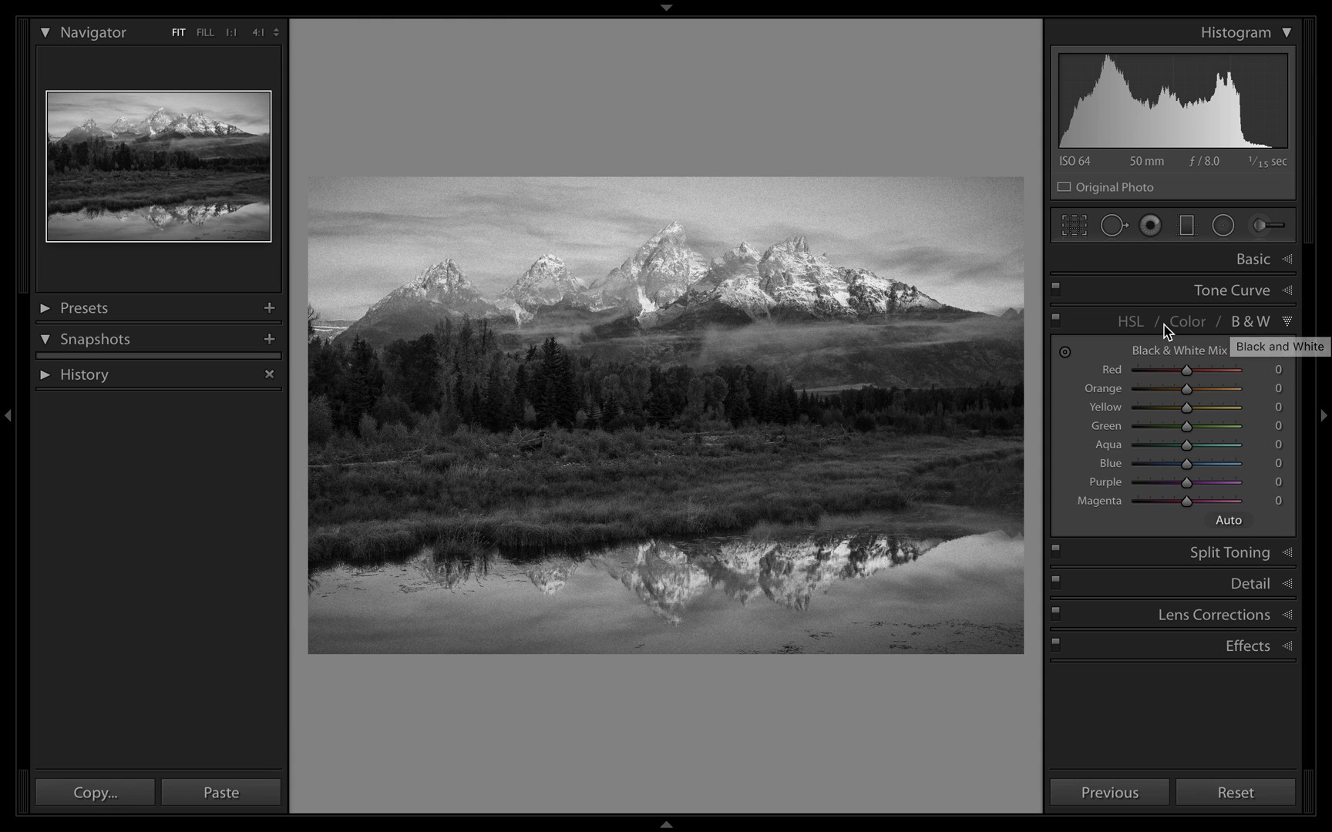
click(1240, 323)
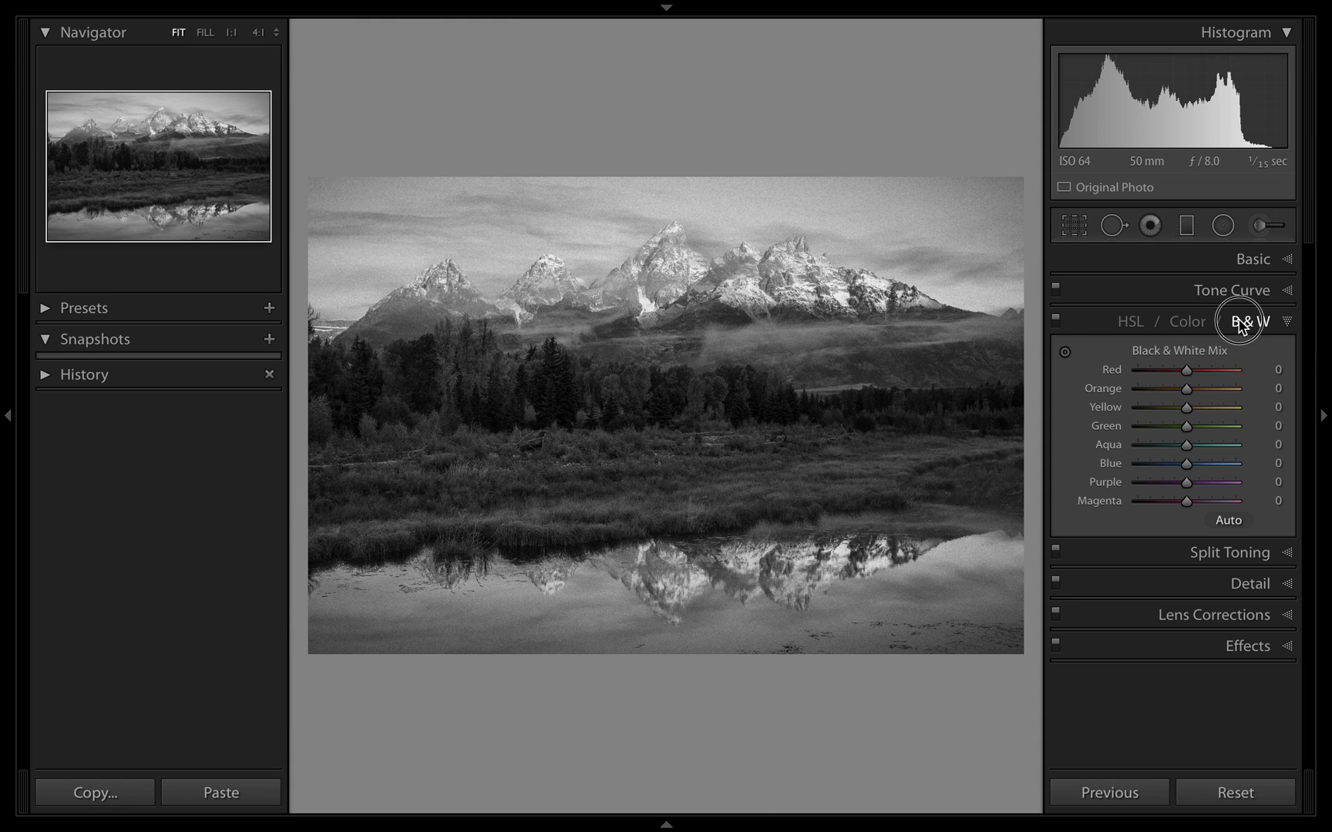
click(1129, 322)
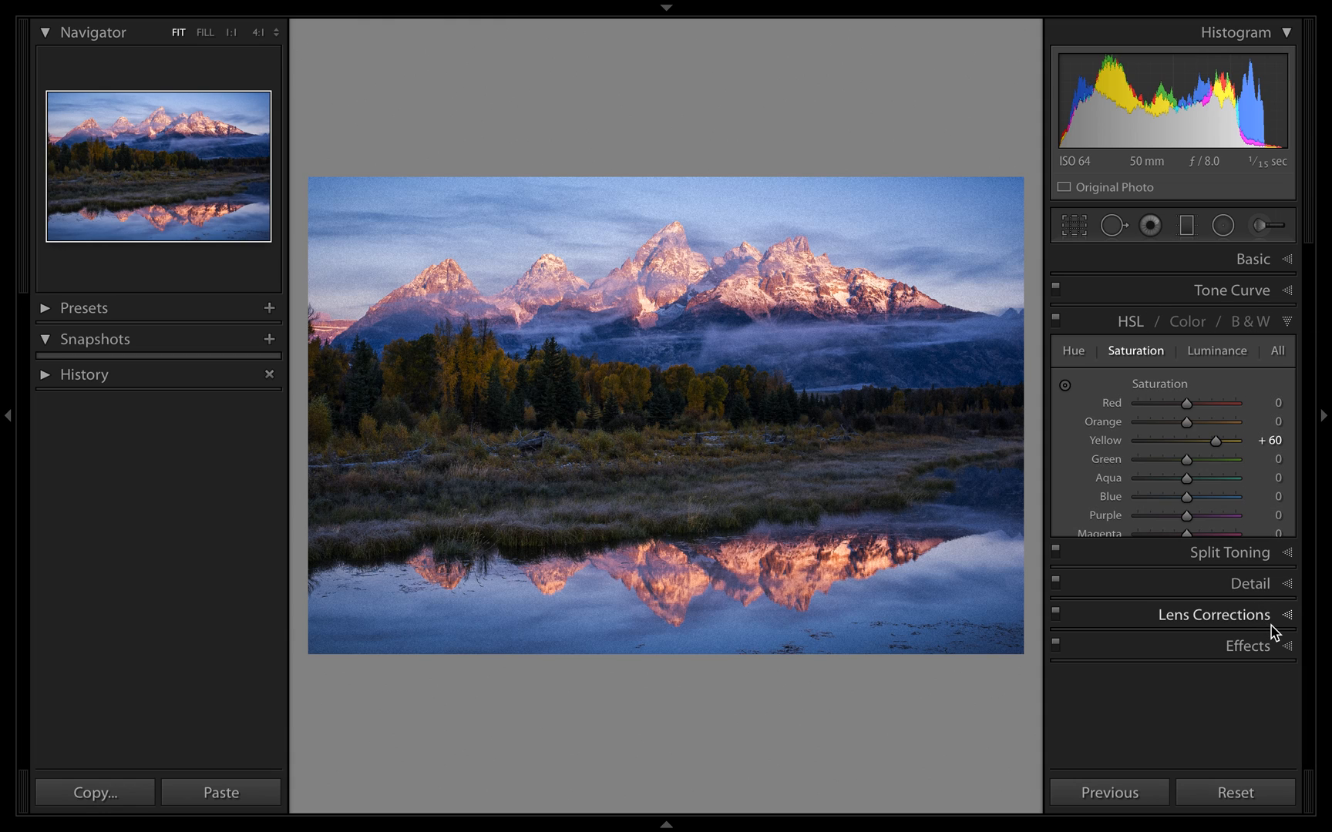
click(1280, 647)
double_click(1110, 640)
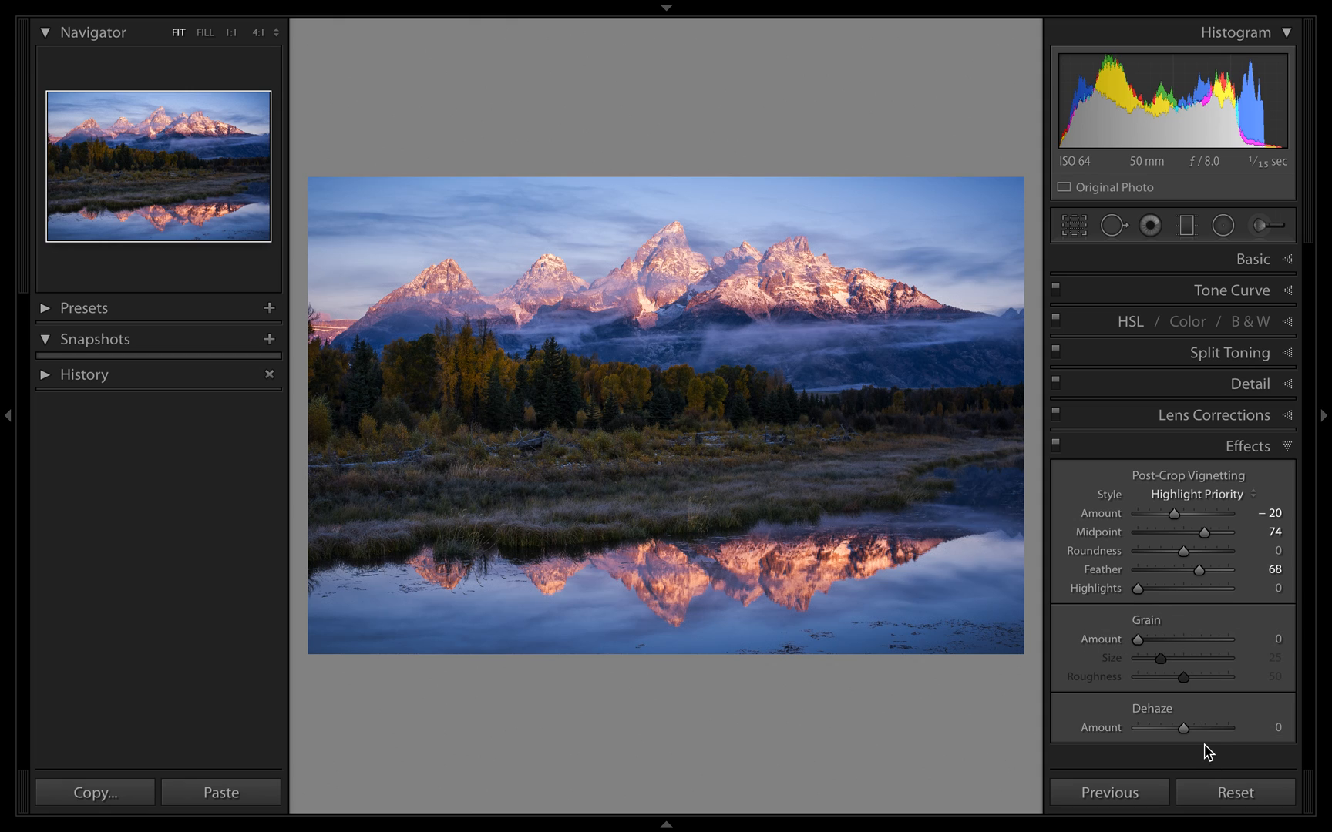
Compare the photo with a Dehaze Amount of +20 and 0 several times.
click(1107, 728)
key(shift)
key(shift+equal)
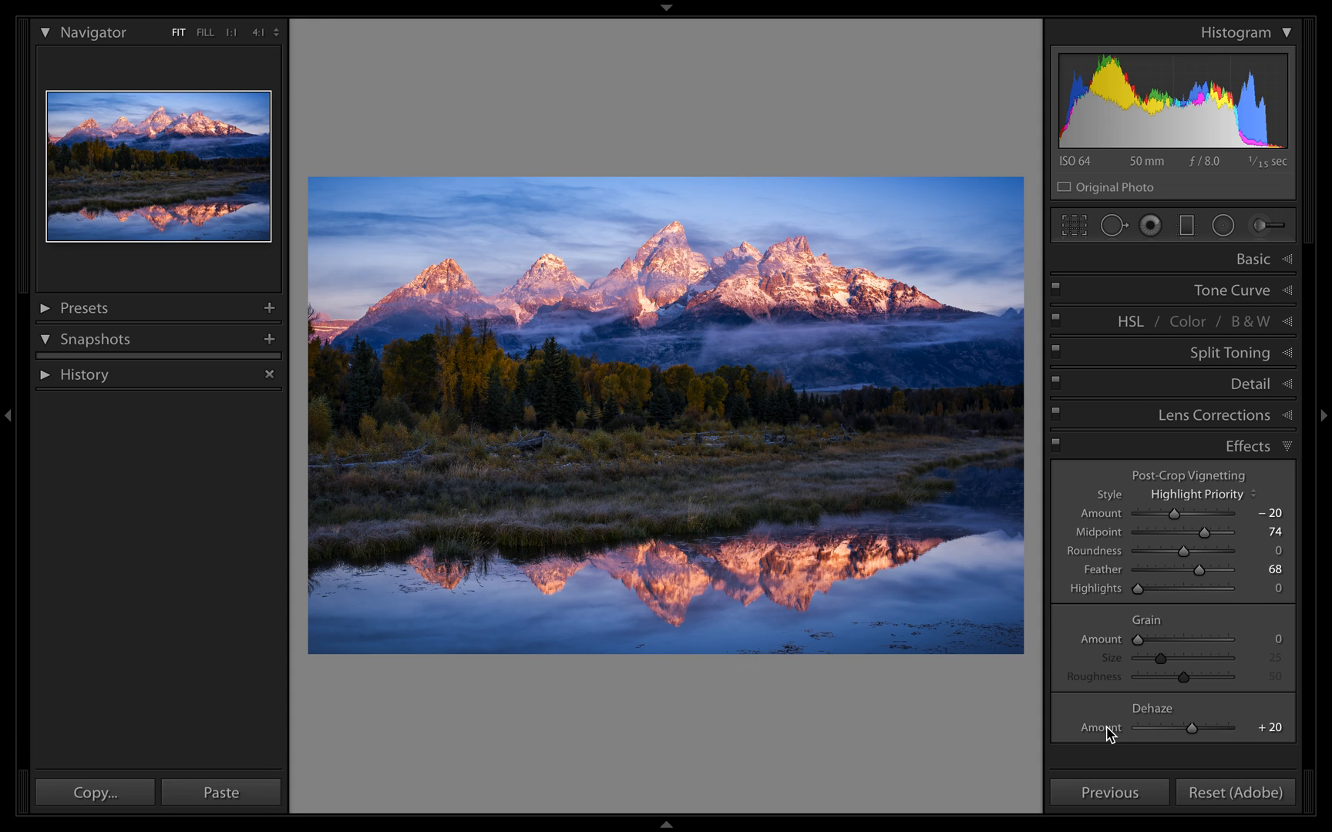
key(shift+minus)
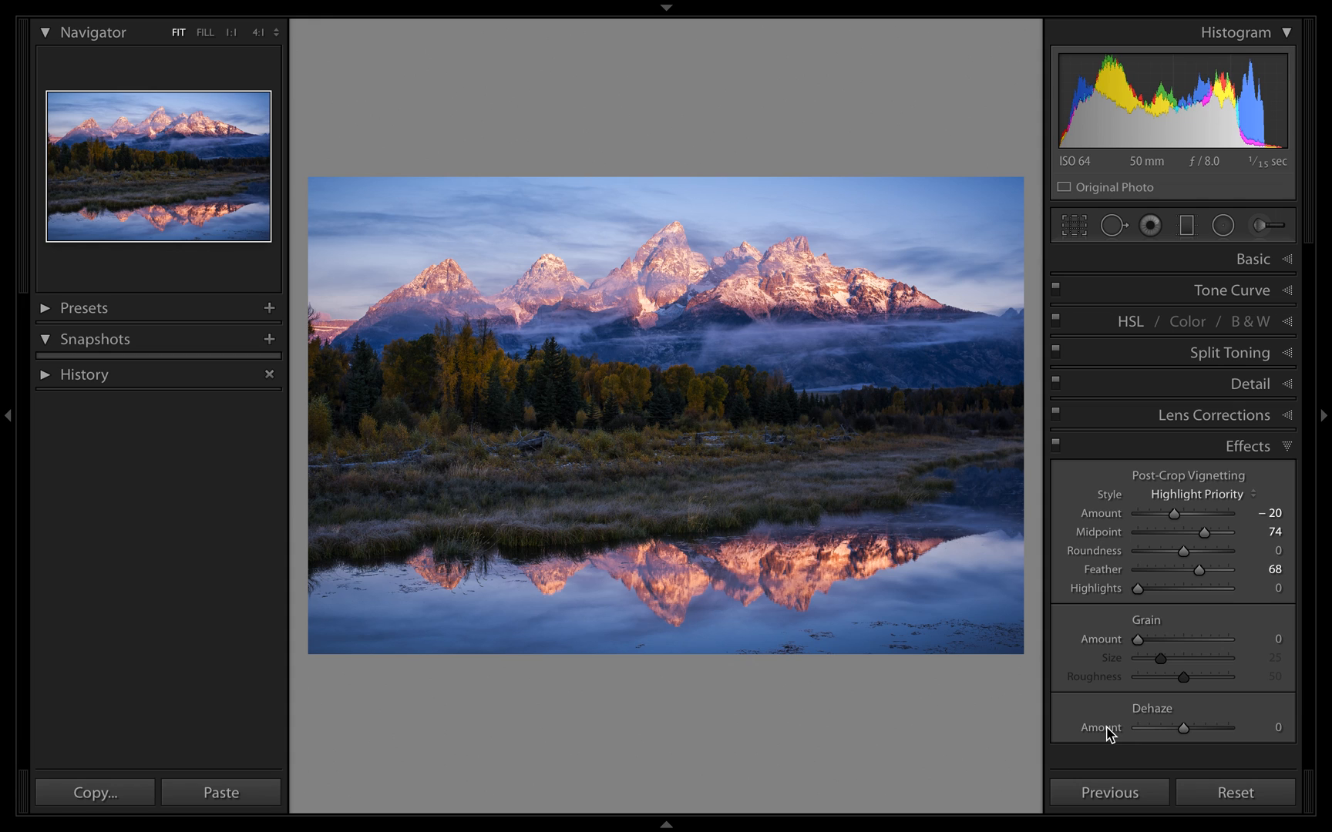
key(shift+equal)
key(shift+minus)
key(shift+equal)
key(shift+minus)
Try smaller Dehaze adjustments, including +5 and -10, and return the Amount to 0.
key(shift+equal)
key(minus)
key(minus)
key(minus)
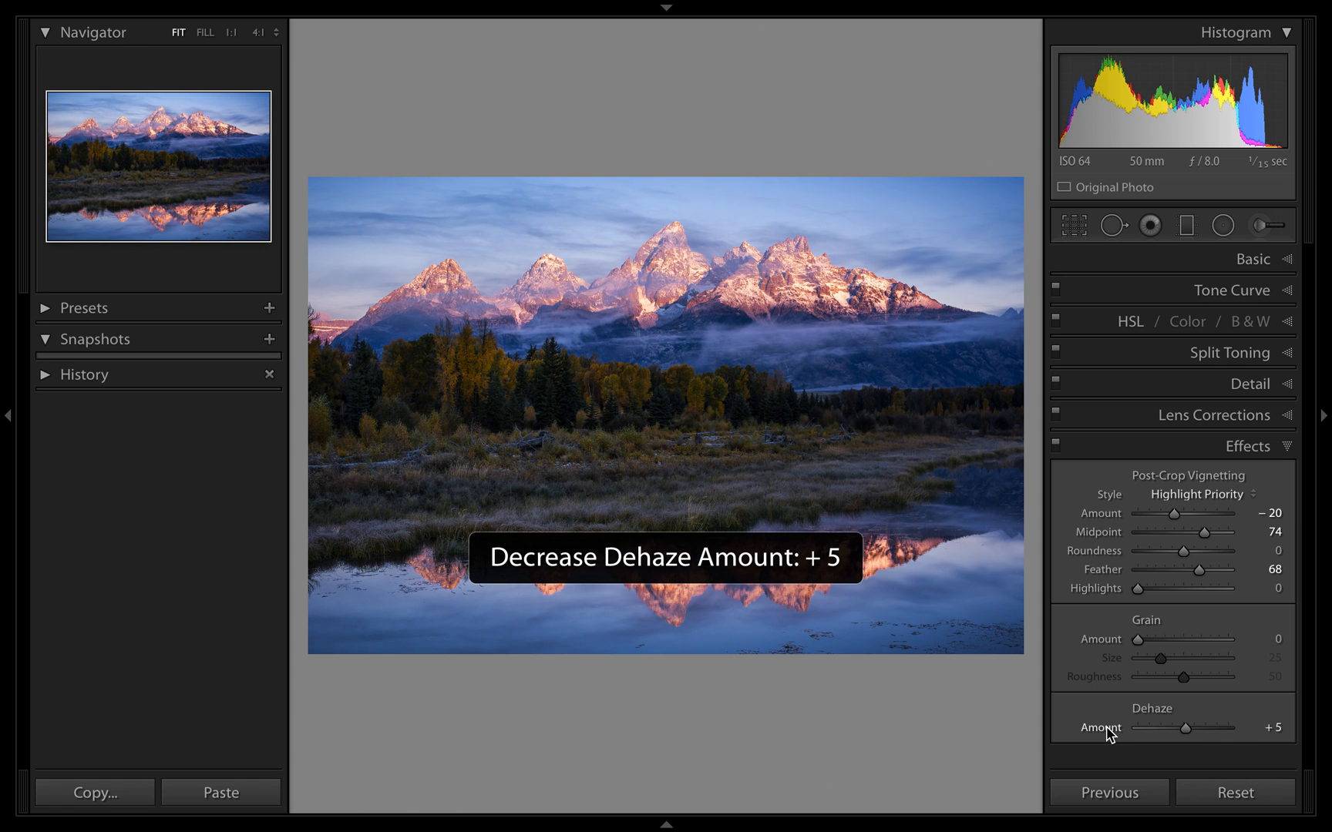
key(minus)
key(equal)
key(equal)
key(shift+minus)
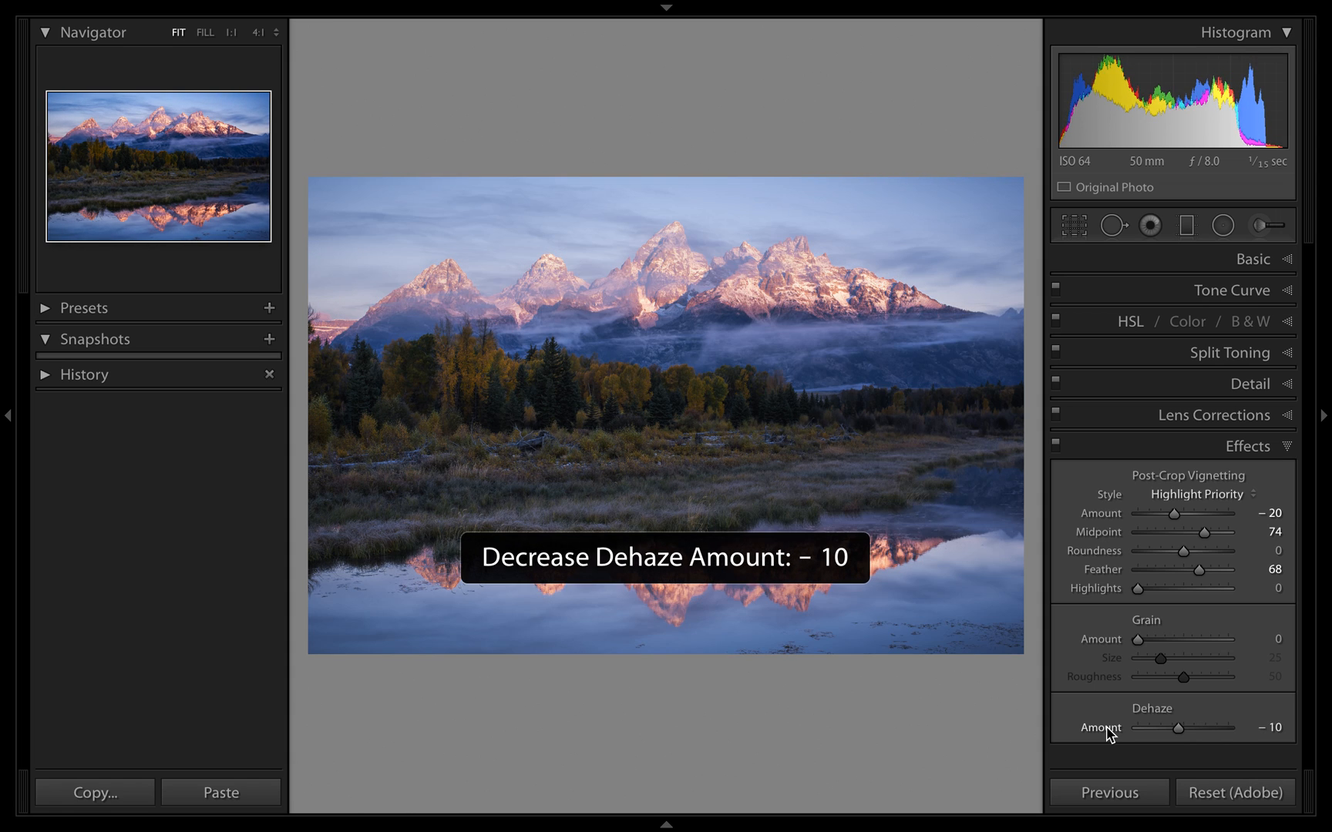
key(equal)
key(equal)
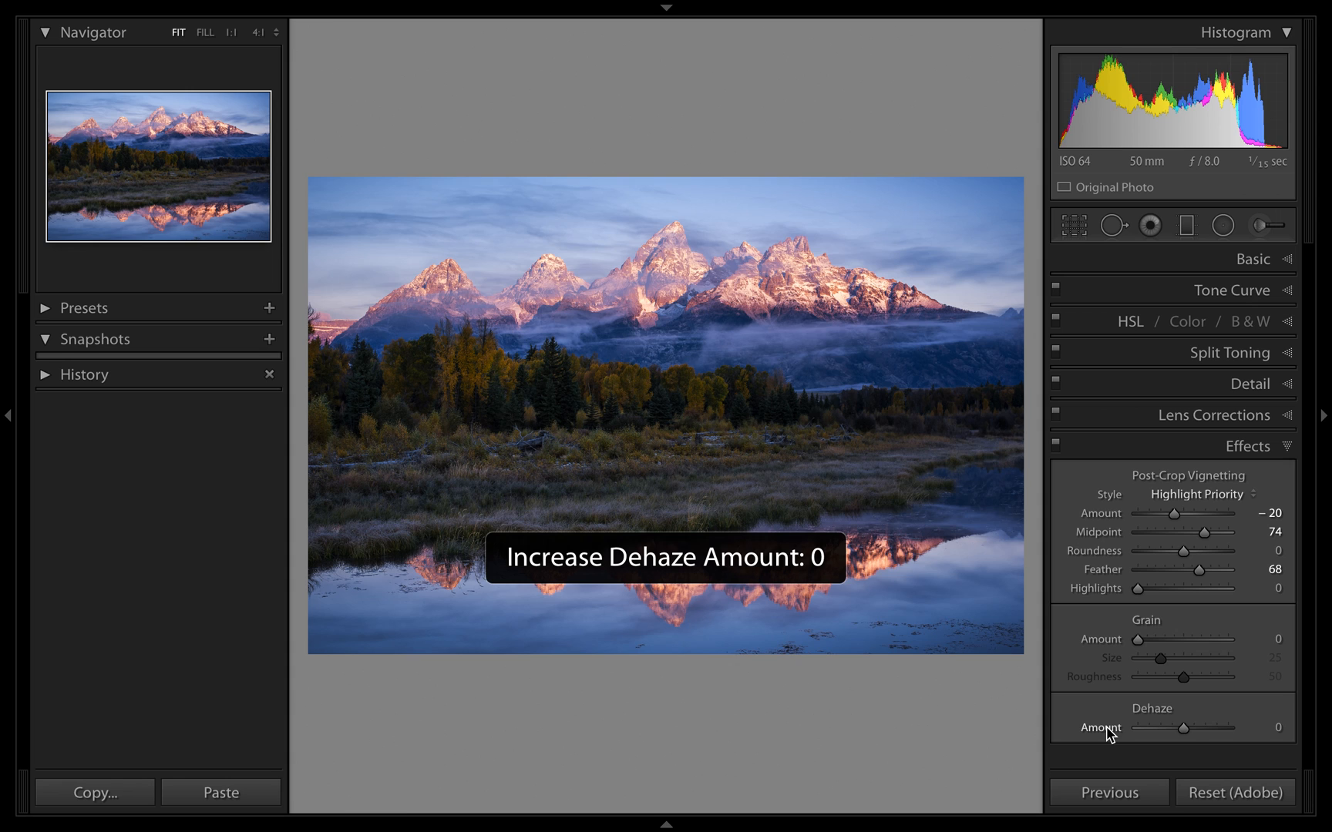
Raise the Dehaze Amount to +40.
key(shift+equal)
key(shift+equal)
key(shift+minus)
key(shift+equal)
key(shift+equal)
key(shift+equal)
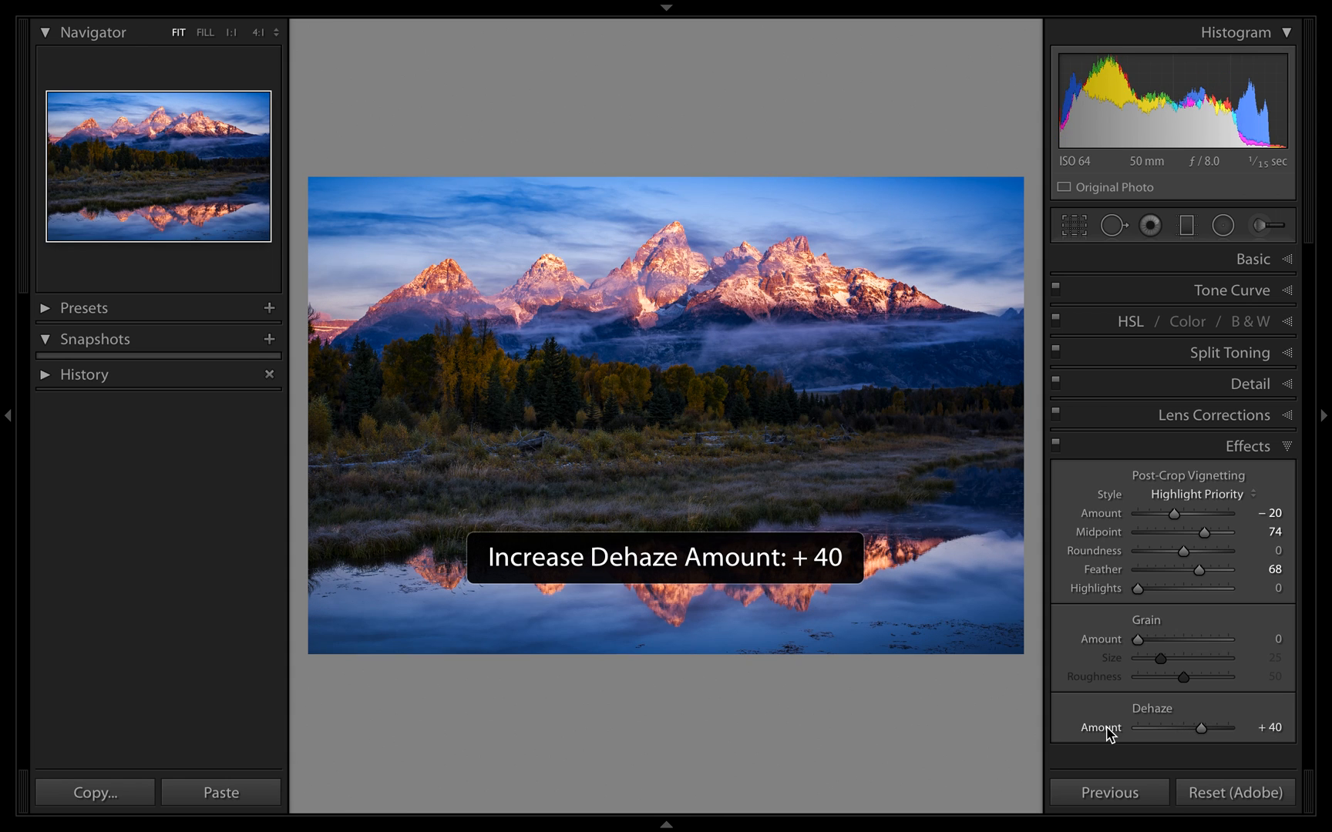
Lower the Dehaze Amount in large steps into negative values and bring it back to 0.
key(shift+minus)
key(shift+minus)
key(shift+minus)
key(shift+minus)
key(shift+minus)
key(shift+minus)
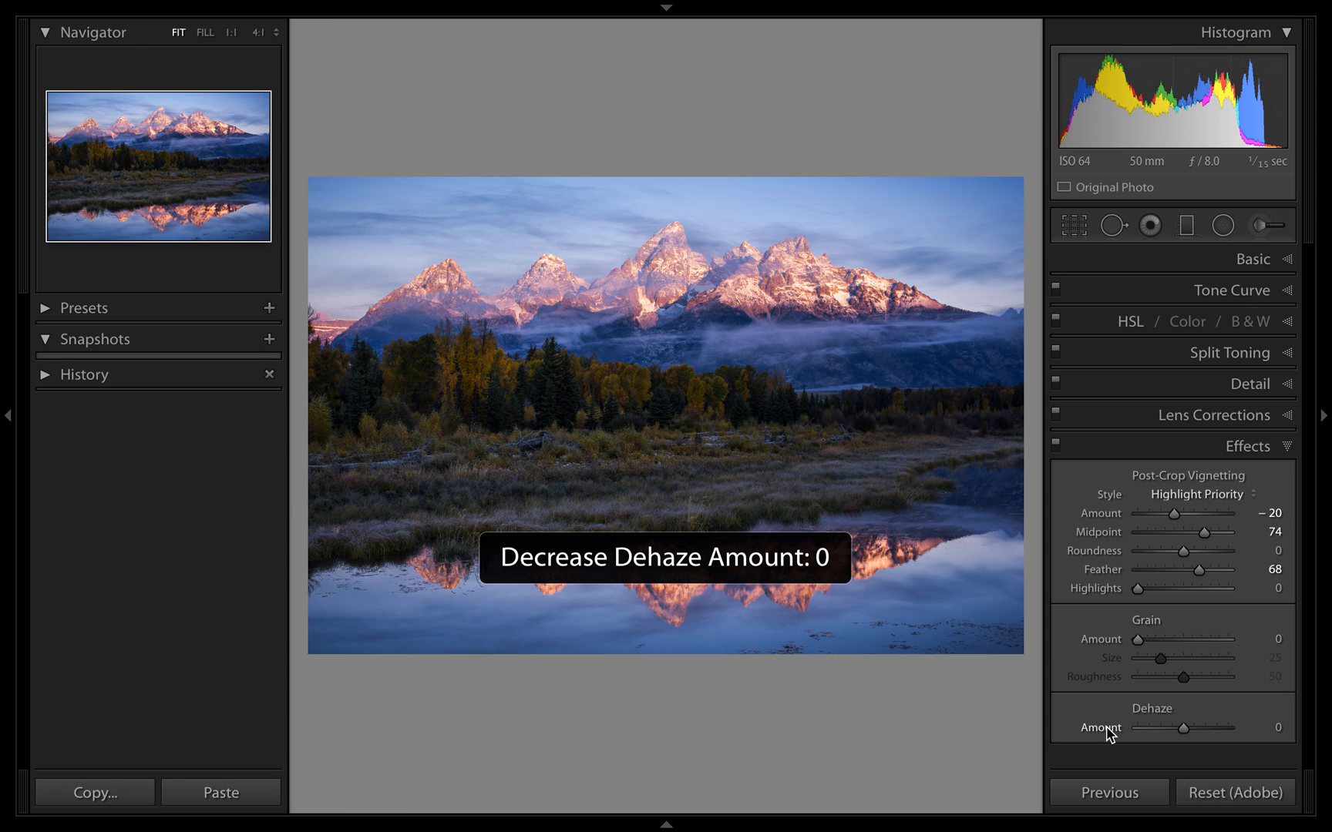
key(shift+equal)
key(shift+equal)
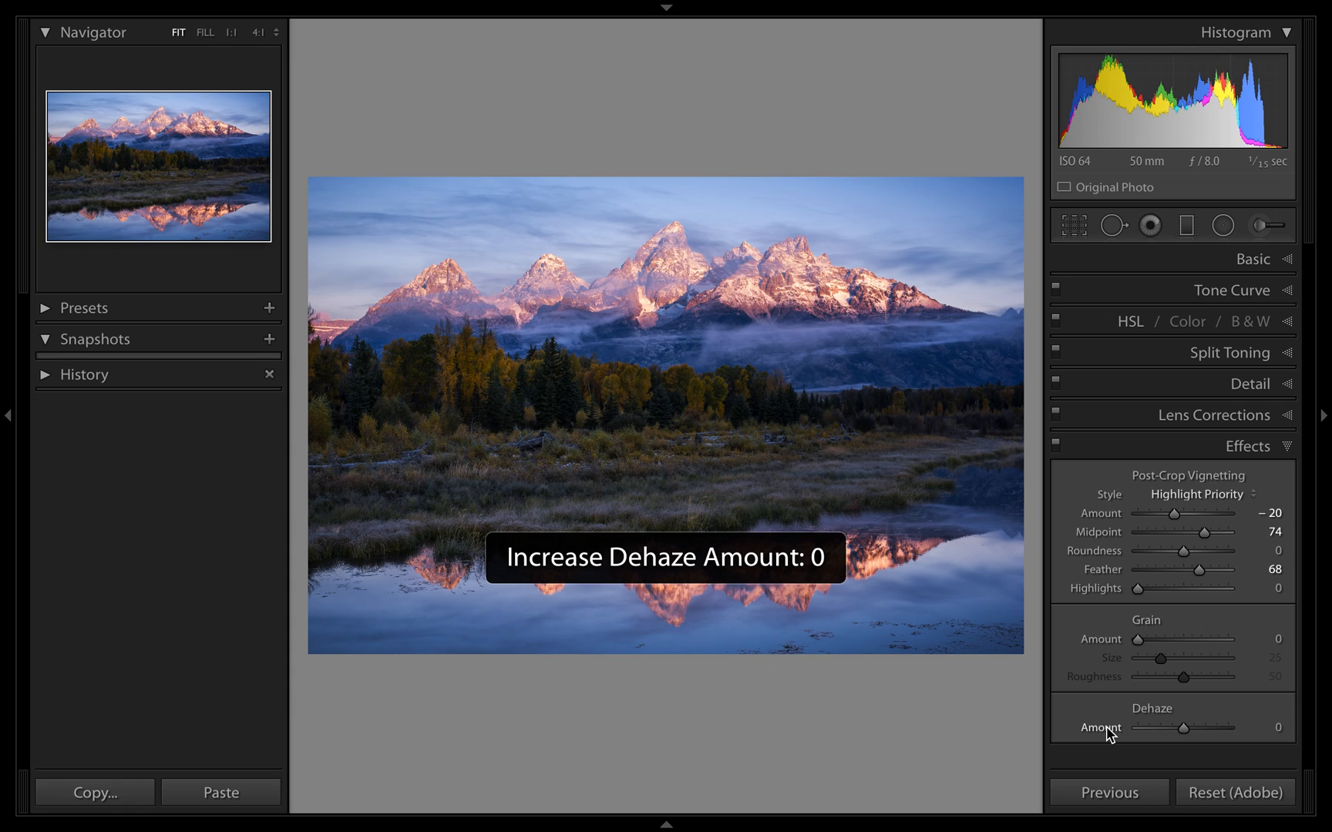
Try Dehaze Amounts of +20 and +5, return the Amount to 0, and collapse the Effects settings.
key(shift+equal)
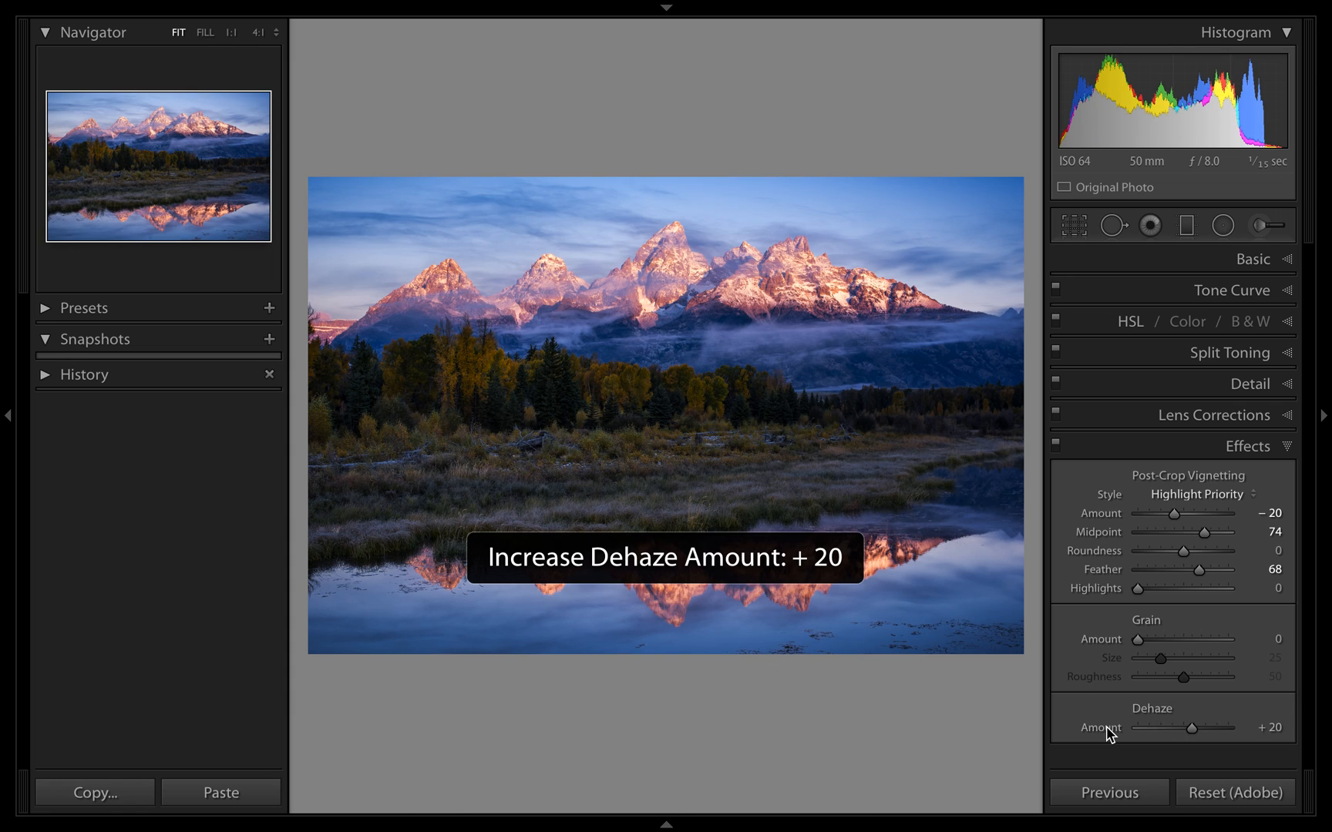
key(minus)
key(minus)
key(minus)
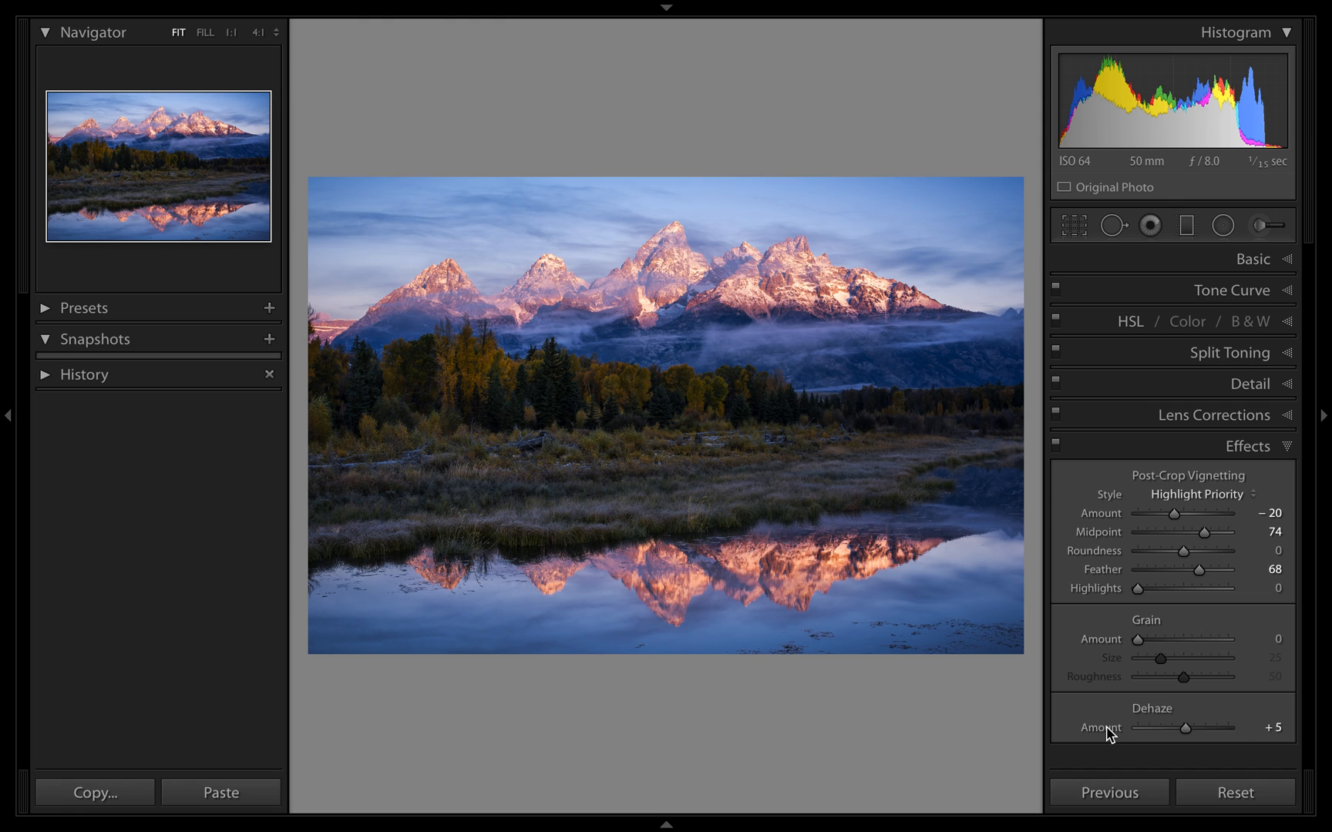
key(minus)
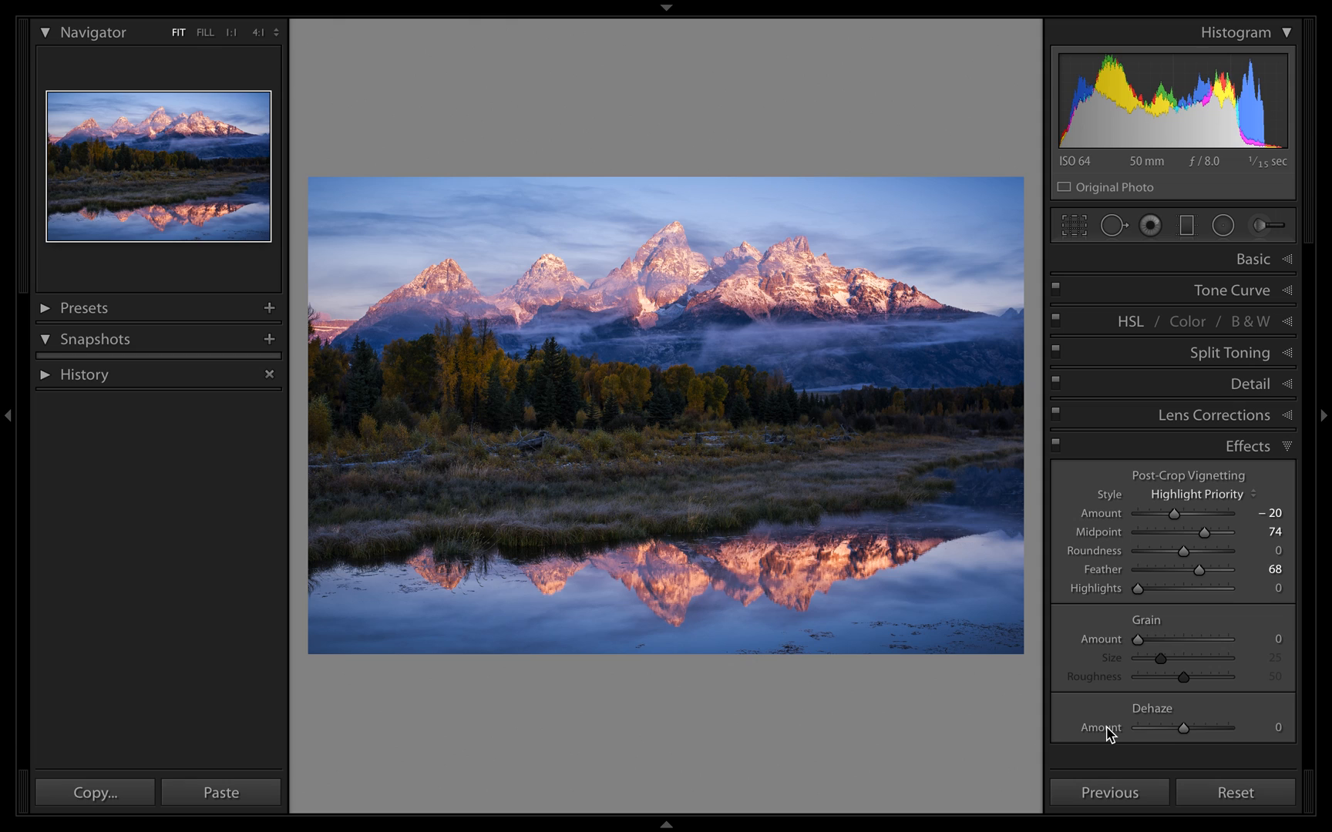
click(1269, 454)
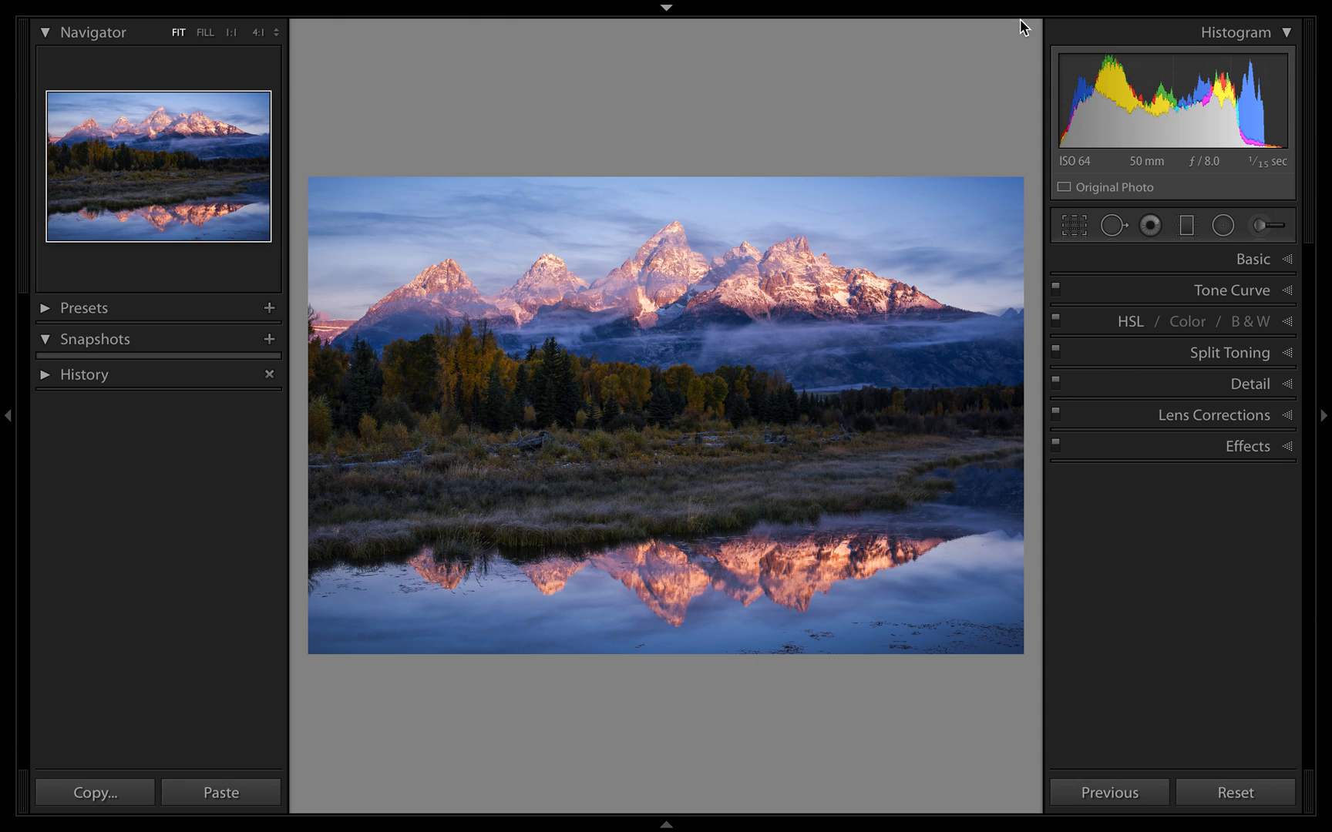